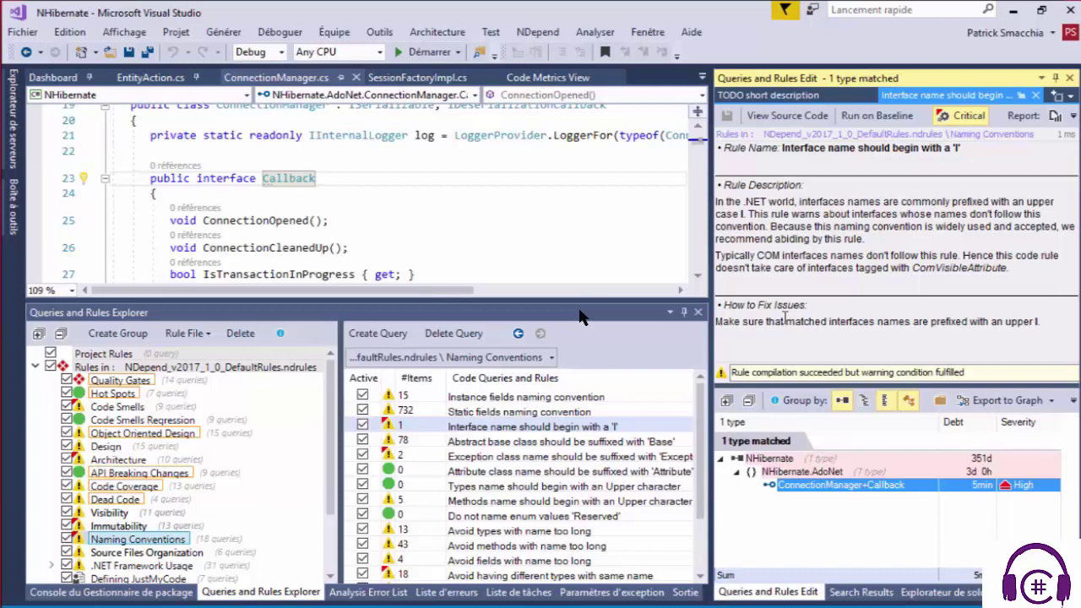
List the rules in the Object Oriented Design group and give the code editor more vertical room
drag(630, 302, 630, 378)
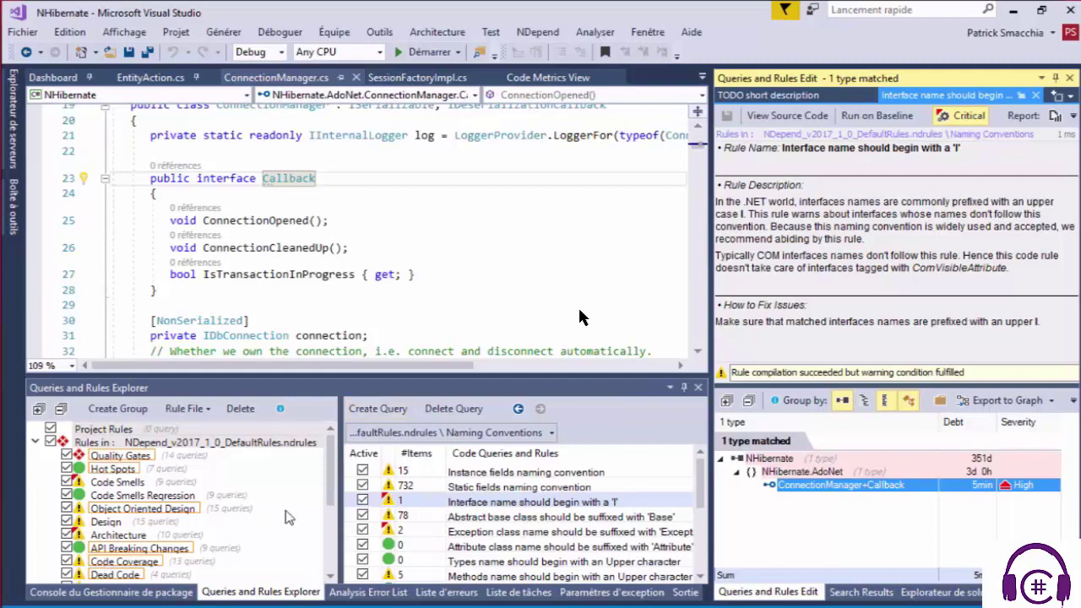
click(331, 491)
scroll(331, 491, down, 1)
click(155, 495)
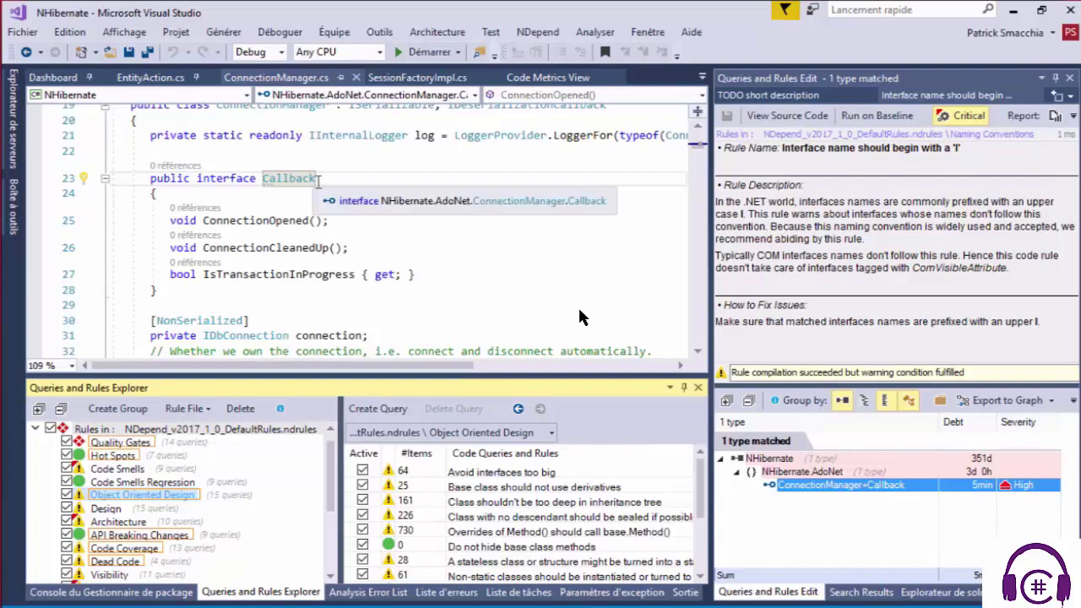
click(302, 194)
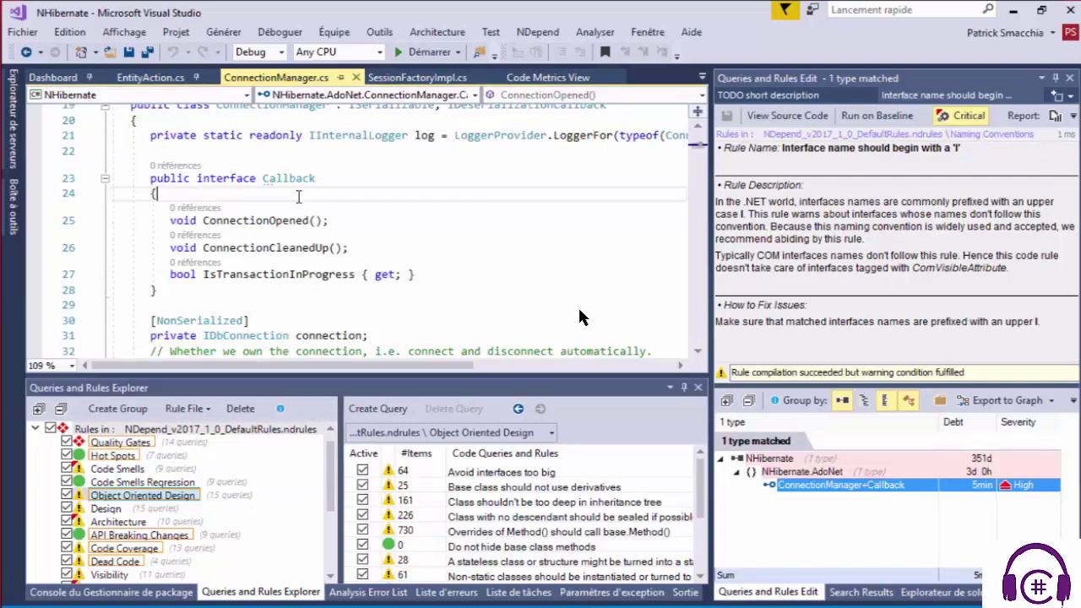
Examine the rules, issues, debt and quality gates summaries on the NDepend dashboard, enlarging the dashboard area
click(51, 78)
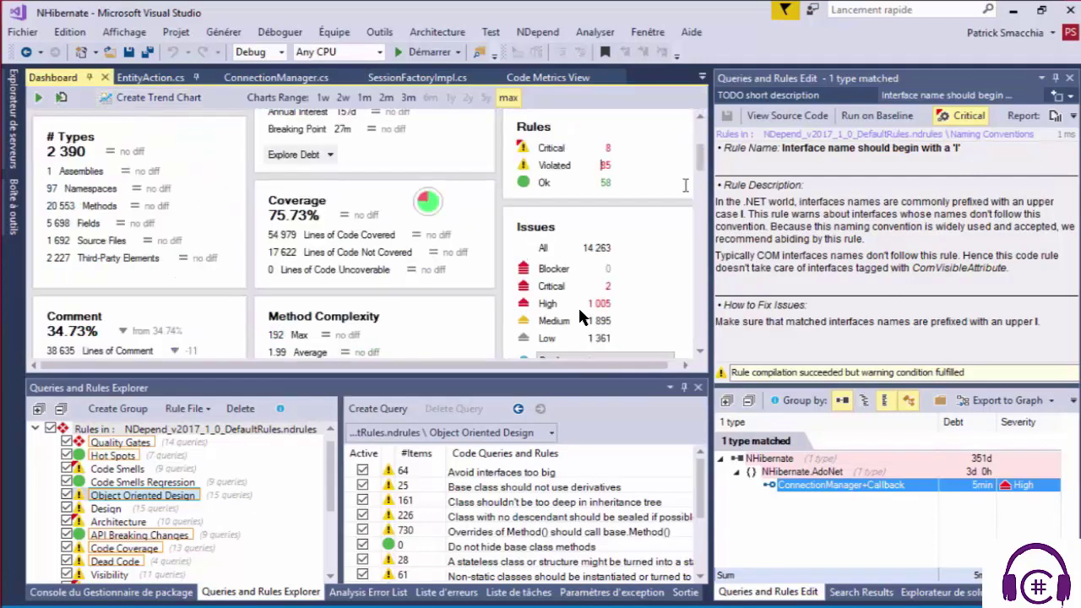
mouse_move(703, 159)
mouse_down()
mouse_move(703, 135)
mouse_move(703, 169)
mouse_up()
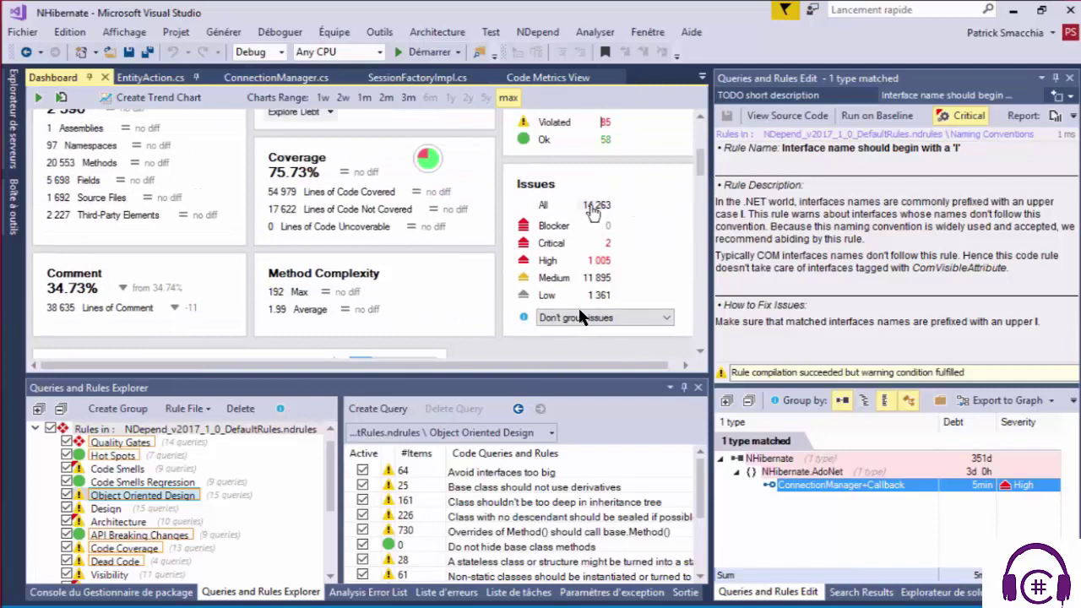
scroll(670, 221, up, 2)
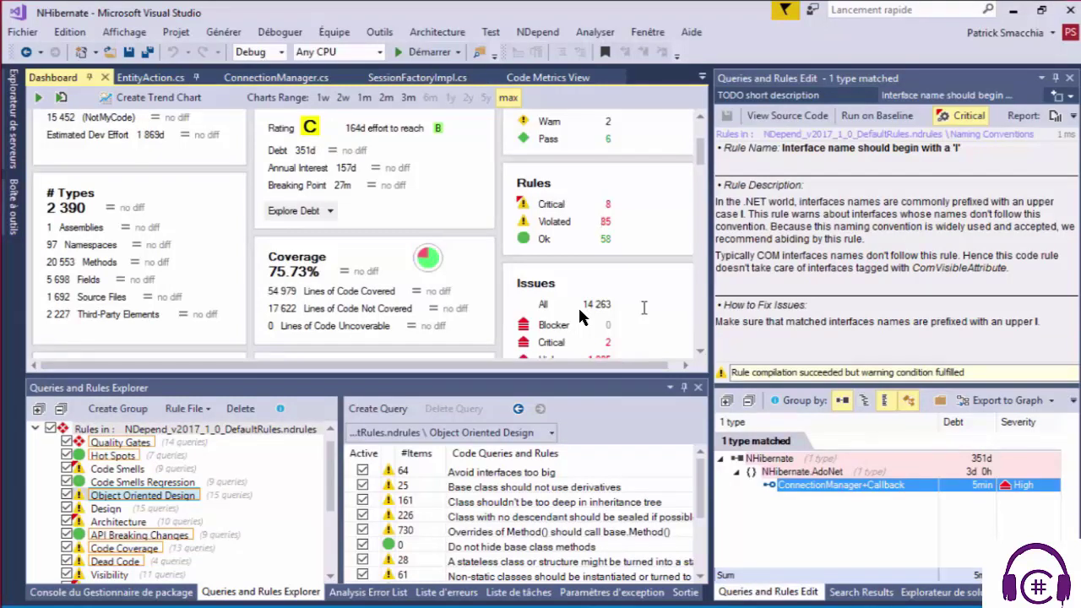
scroll(701, 154, up, 3)
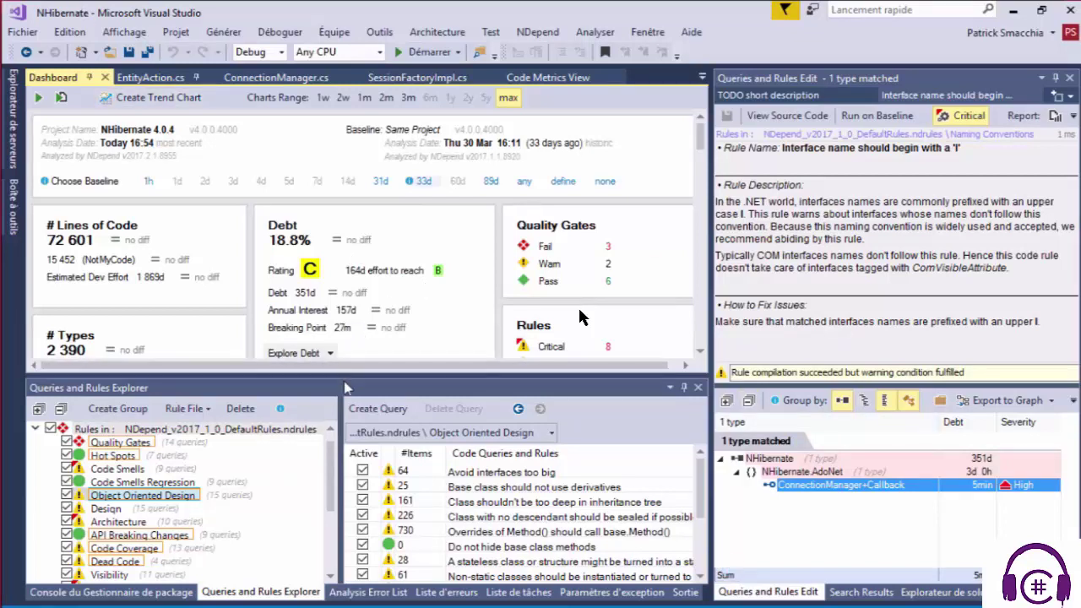
drag(346, 377, 348, 426)
scroll(597, 270, down, 3)
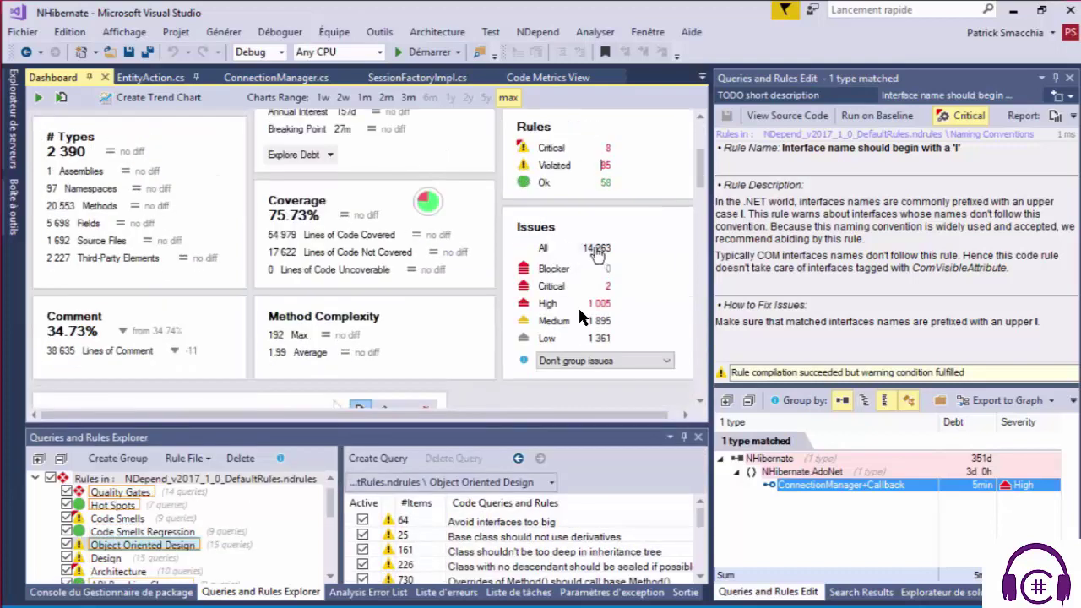
drag(712, 281, 826, 280)
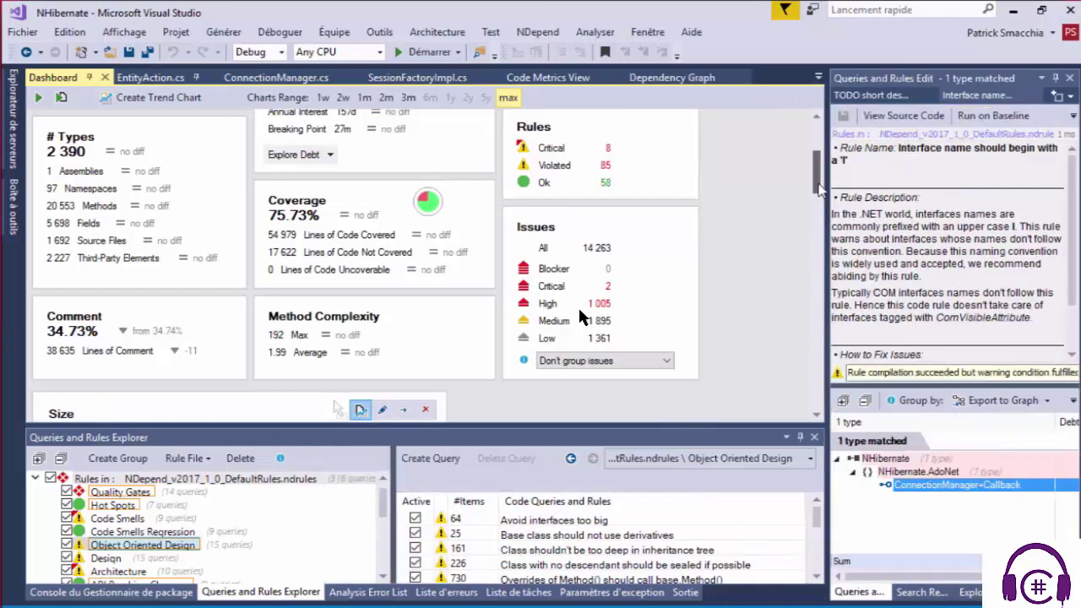
scroll(803, 203, up, 3)
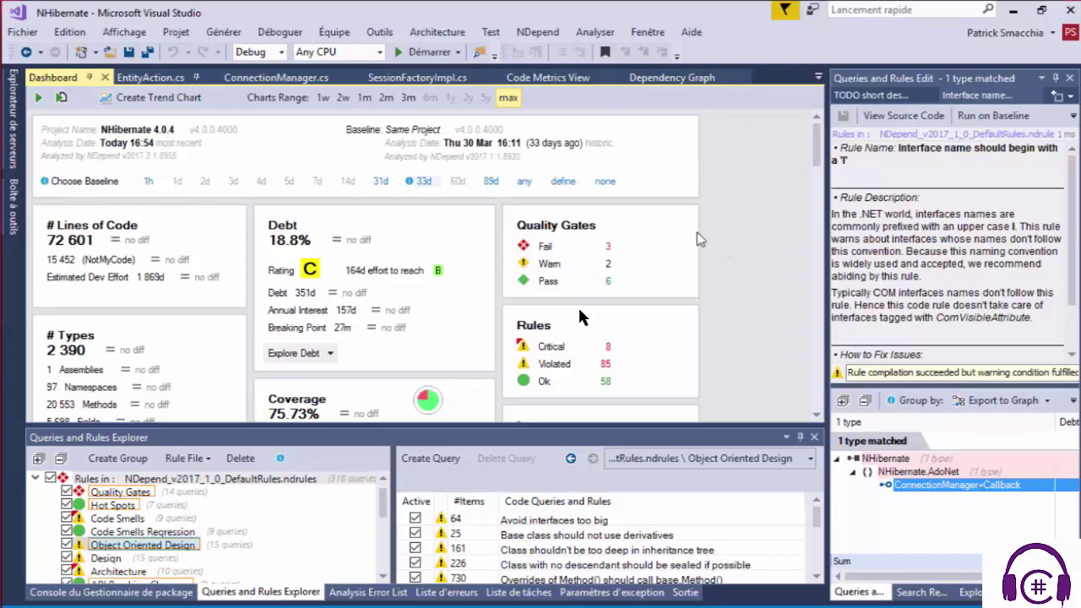
Open EntityAction.cs in a taller editor area and remove the breakpoint on line 71
click(152, 77)
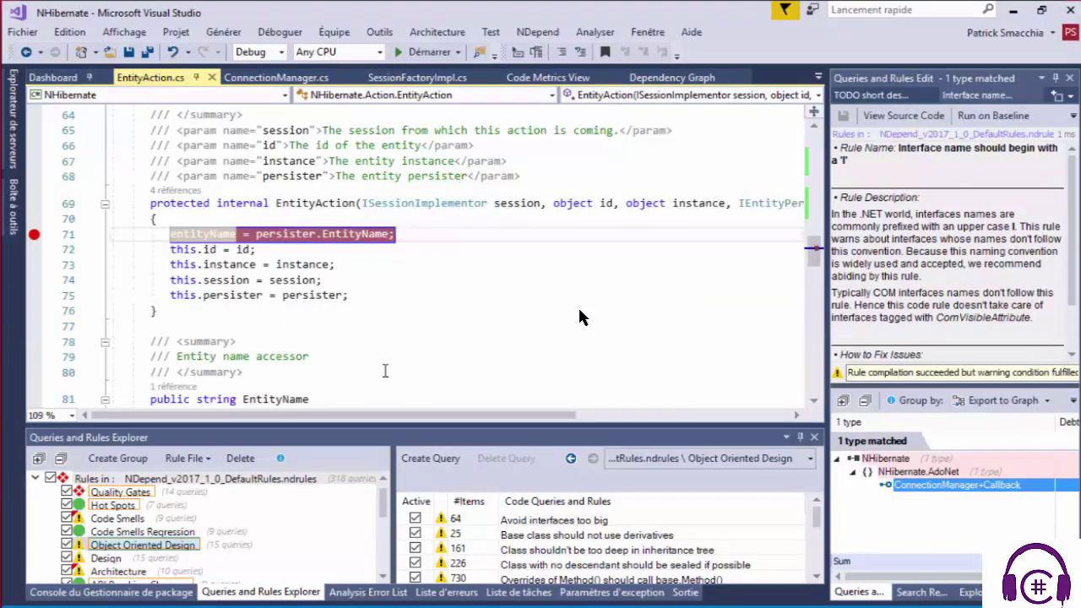
drag(393, 428, 394, 510)
scroll(579, 317, up, 2)
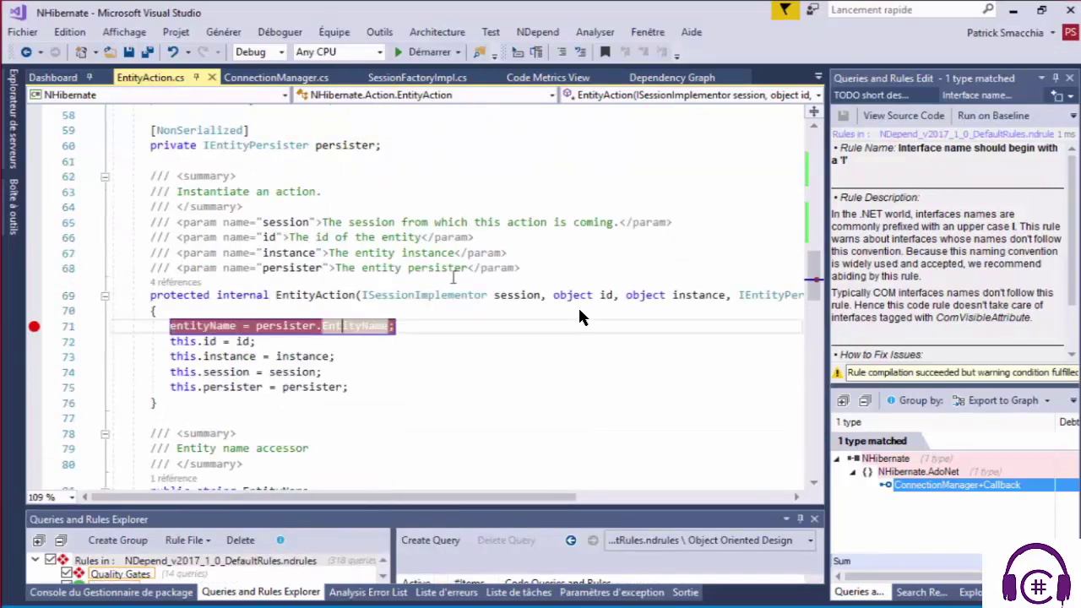
key(F9)
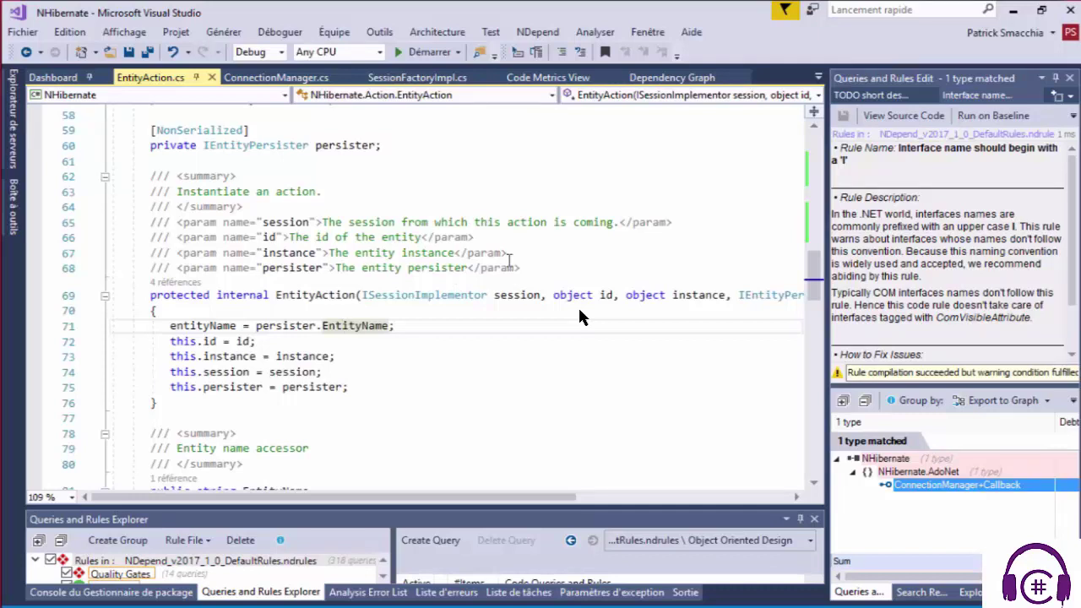
Uncomment the whole DirtyMethod with its nested loops in the EntityAction class
drag(817, 273, 820, 167)
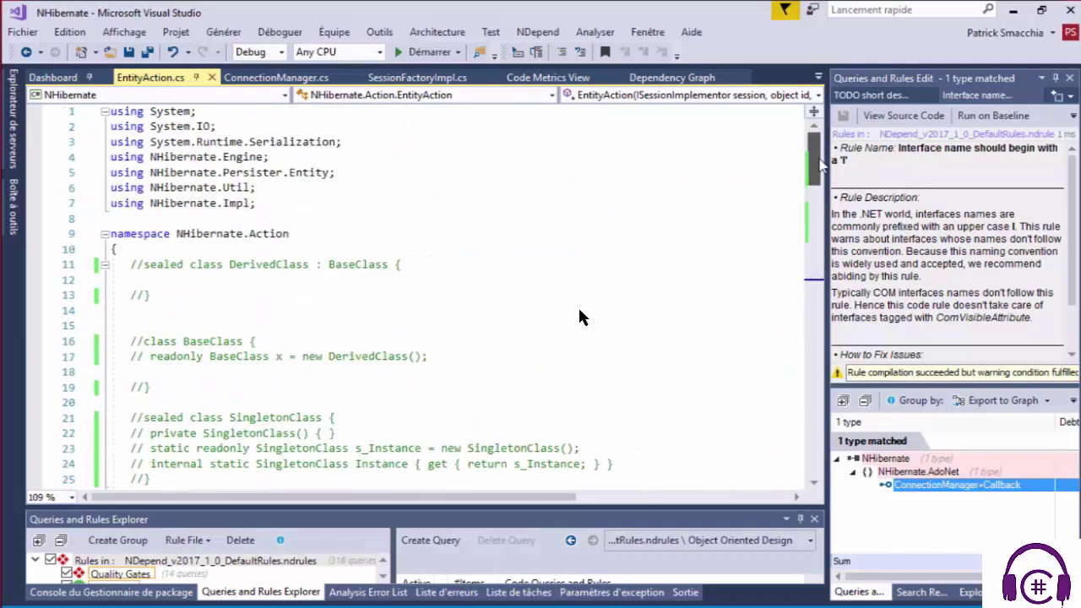
scroll(214, 281, down, 4)
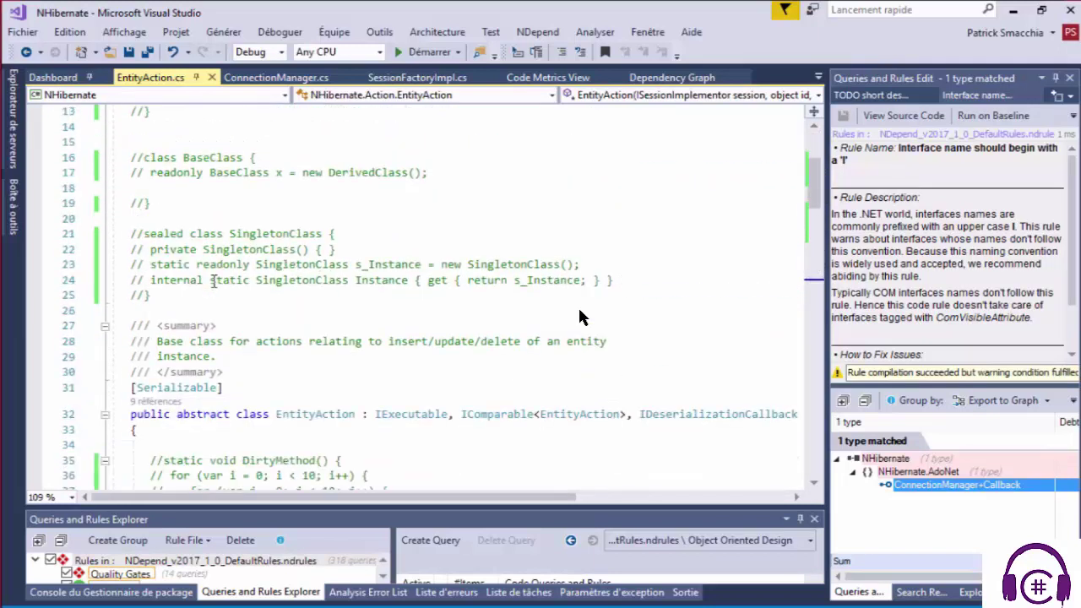
scroll(214, 282, down, 6)
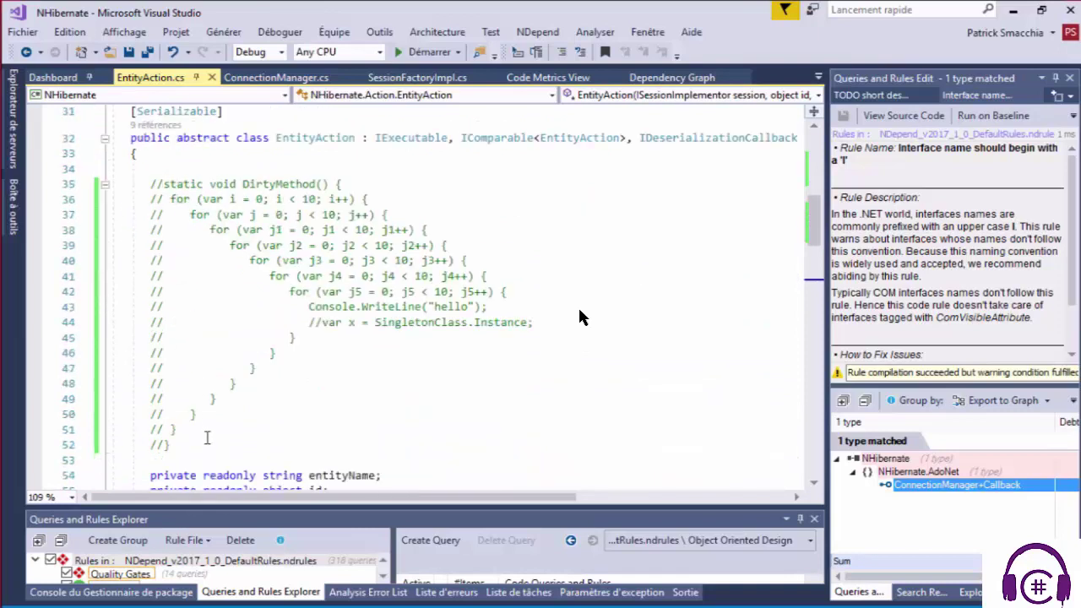
drag(199, 445, 111, 184)
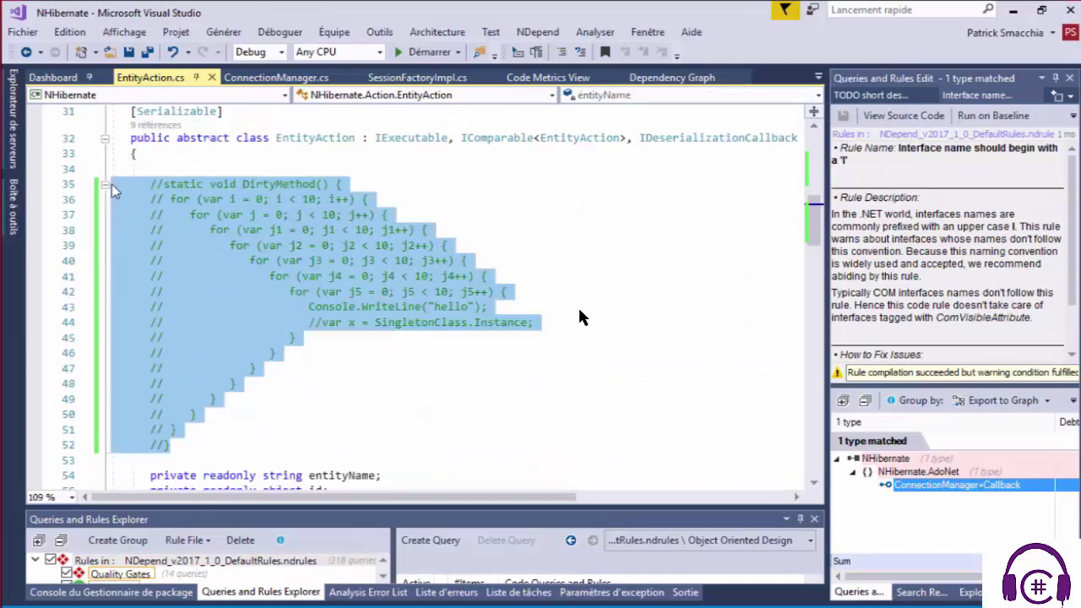
key(ctrl+k)
key(ctrl+u)
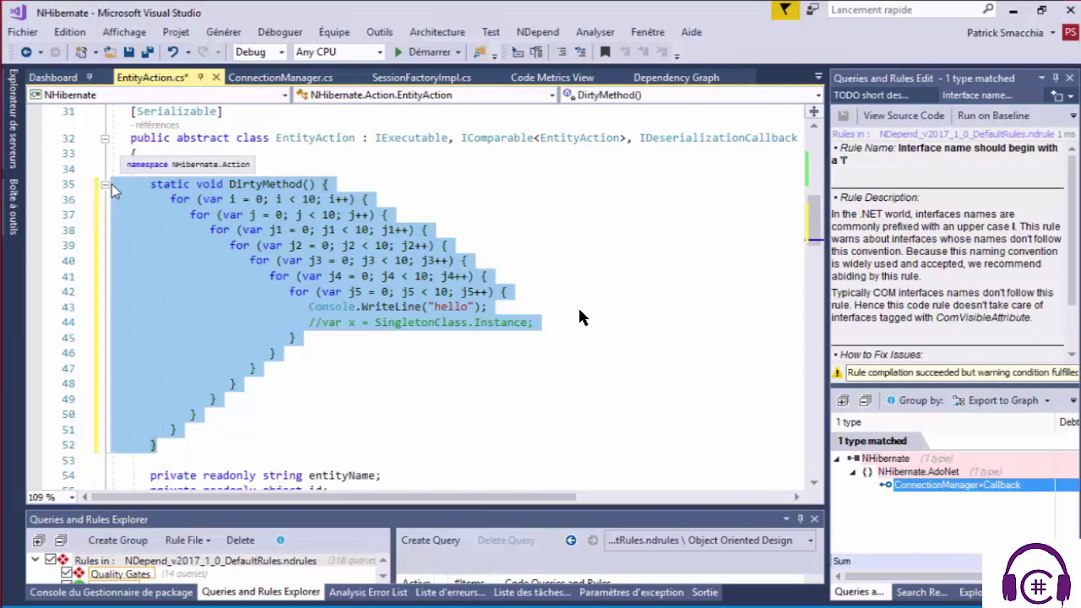
click(247, 185)
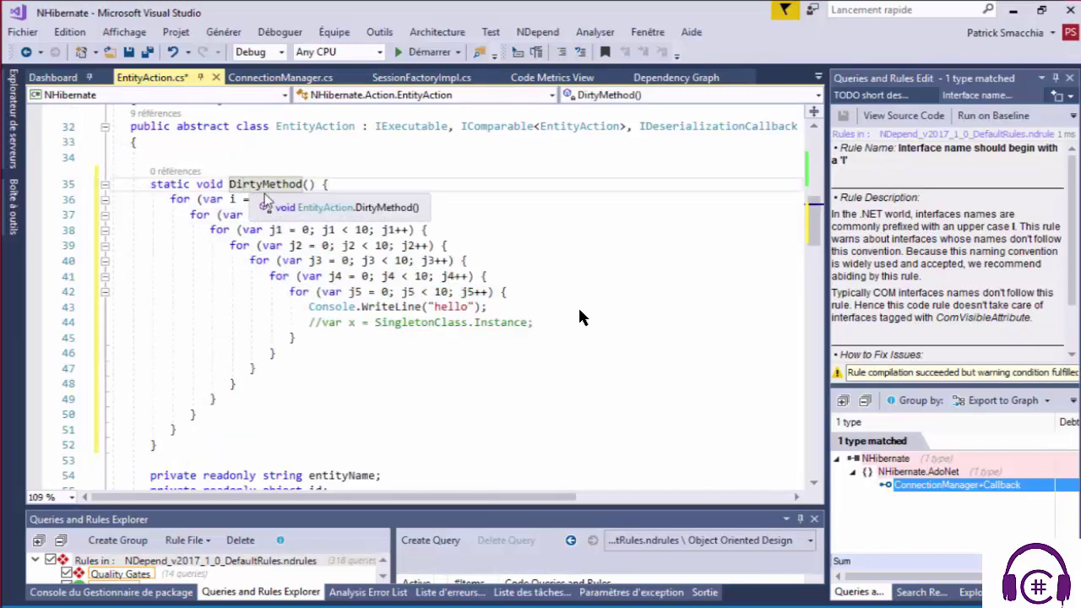
click(182, 201)
drag(182, 201, 339, 374)
click(338, 374)
Uncomment the sealed SingletonClass above the EntityAction class
scroll(339, 374, up, 7)
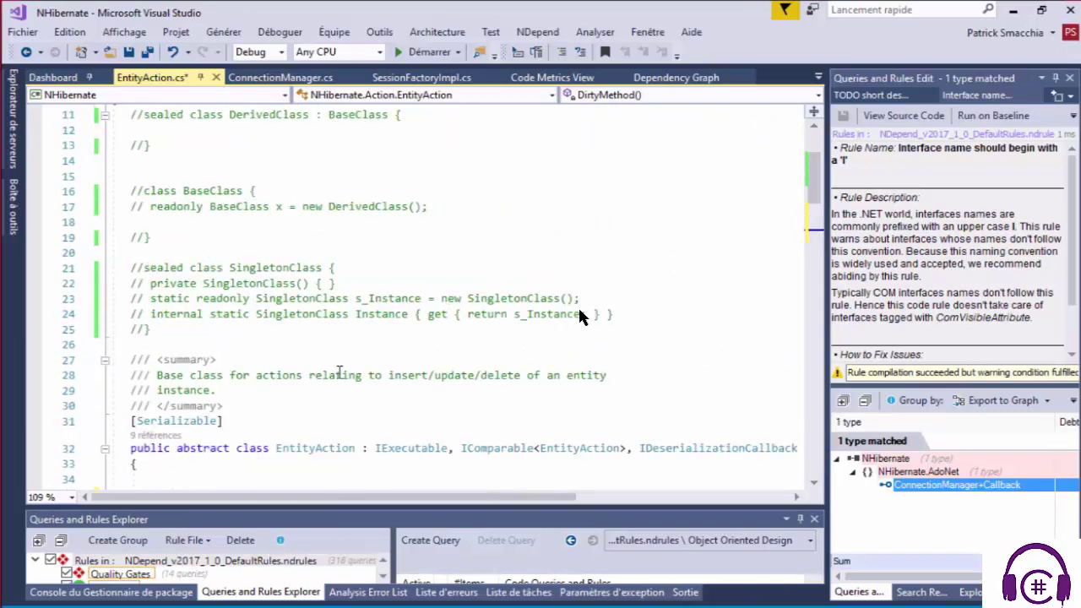
click(179, 329)
drag(186, 336, 117, 273)
key(ctrl+k)
key(ctrl+u)
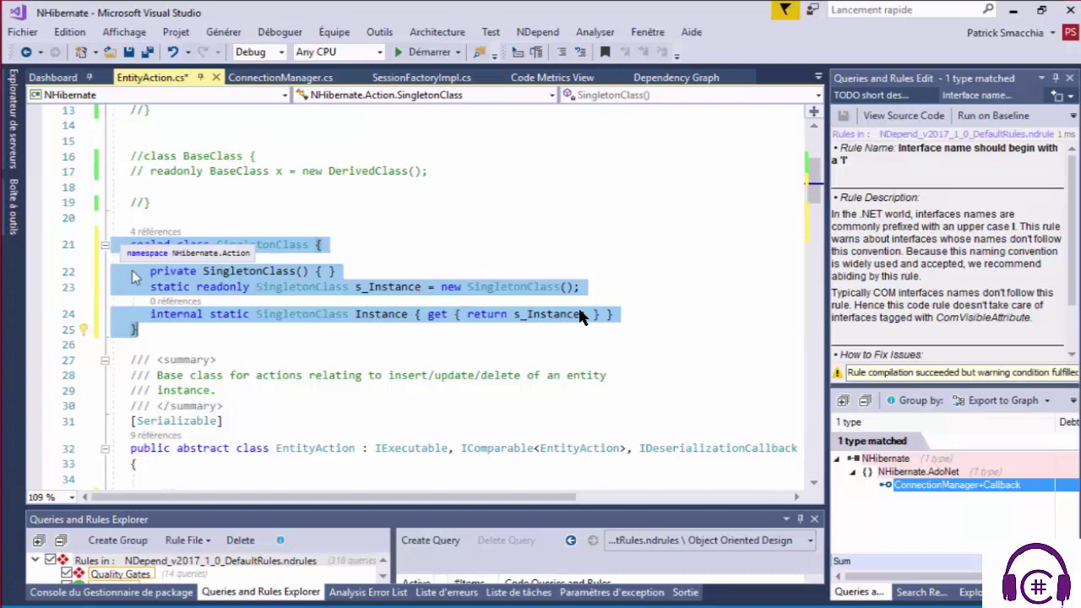
click(298, 203)
Uncomment the DerivedClass and BaseClass definitions, and highlight where each class is referenced
scroll(313, 211, up, 4)
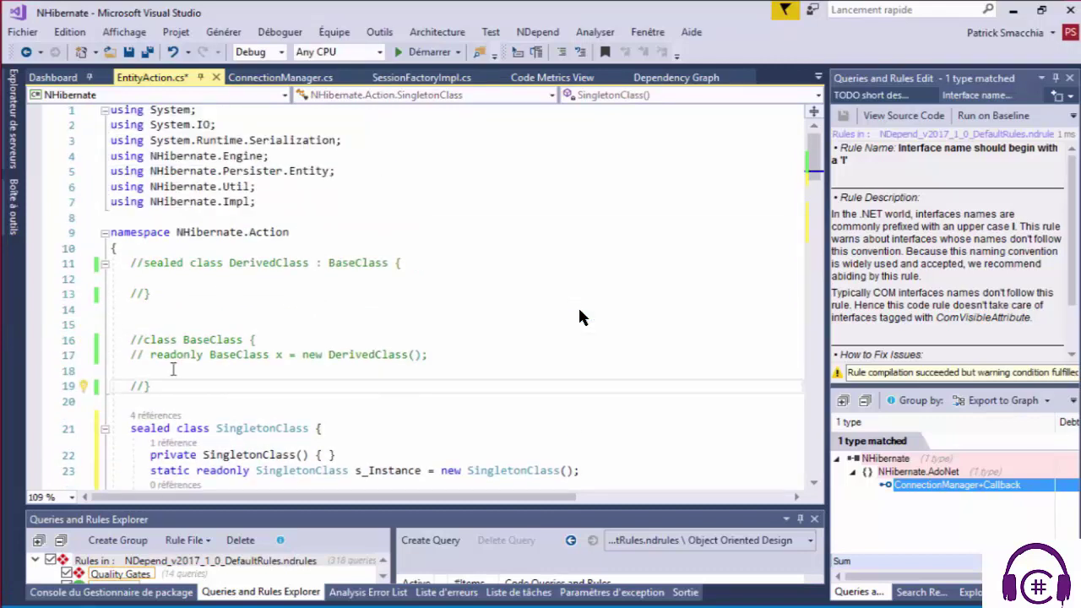
drag(176, 386, 123, 269)
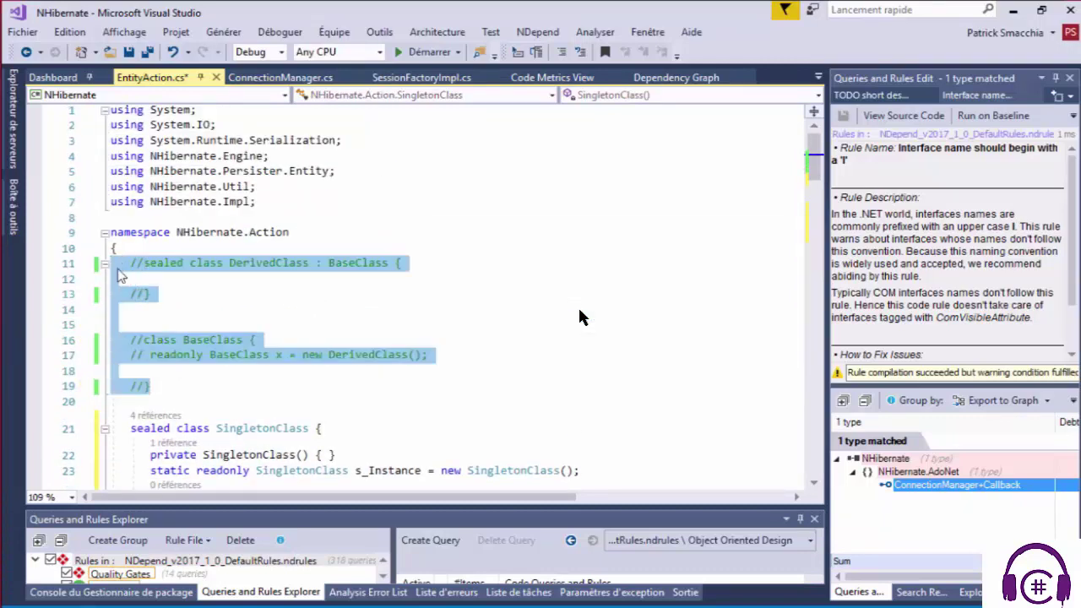
key(ctrl+k)
key(ctrl+u)
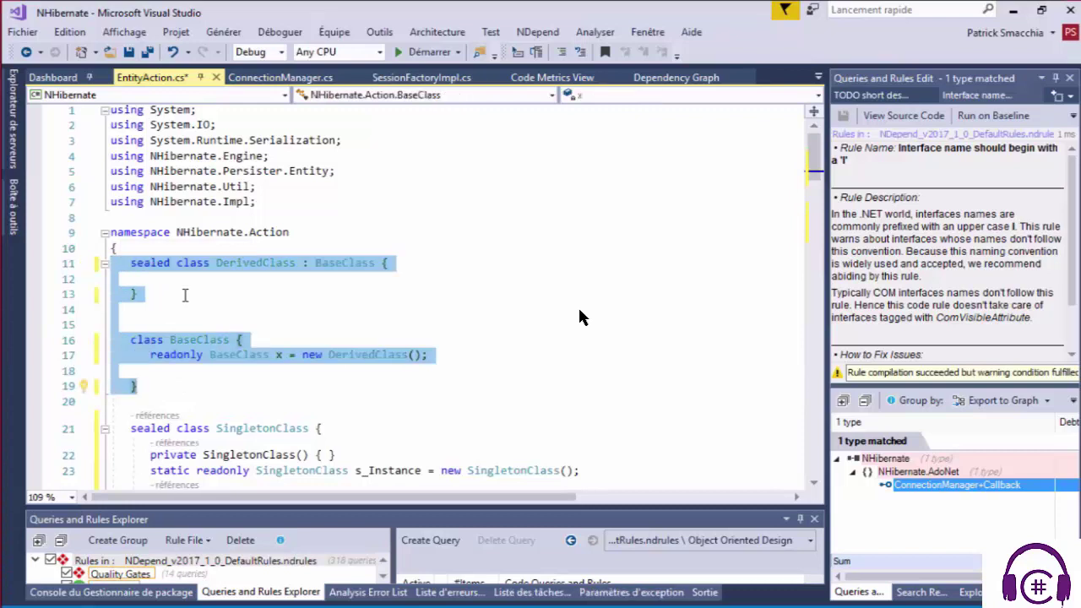
click(218, 340)
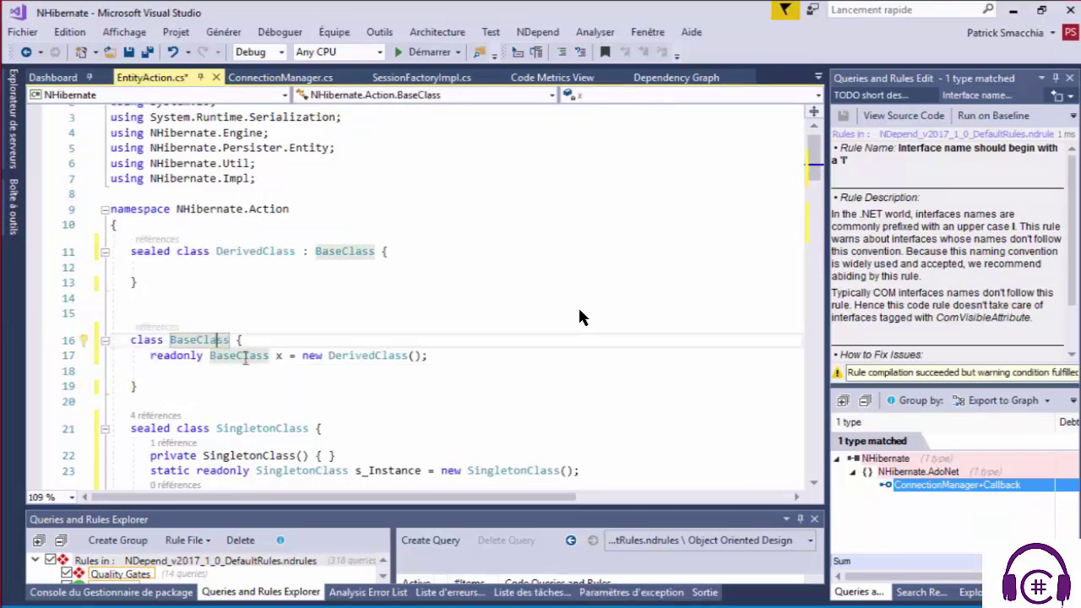
click(341, 355)
double_click(212, 338)
double_click(350, 355)
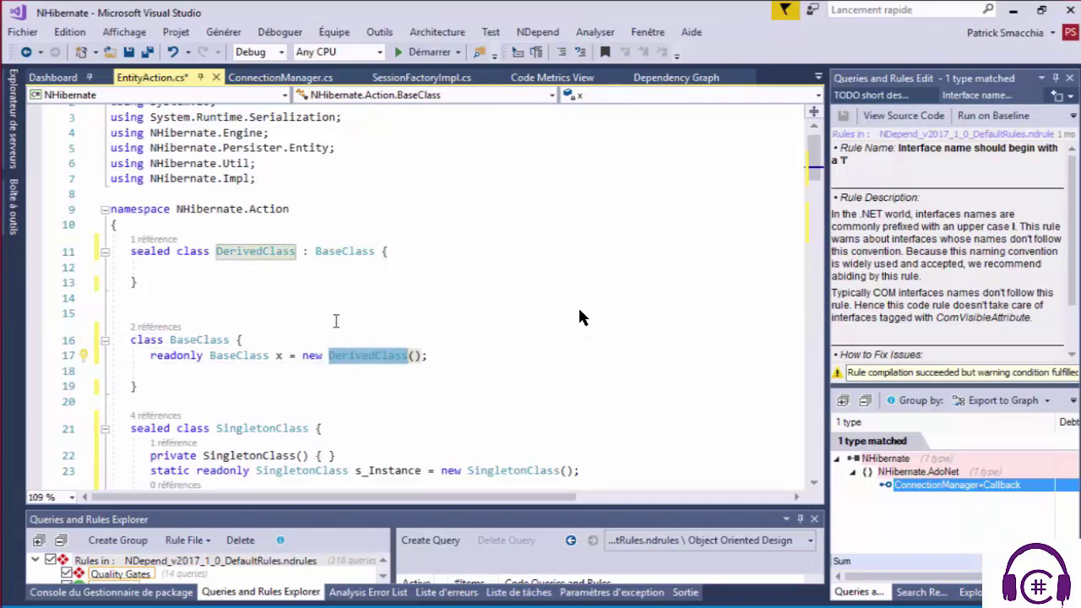
scroll(335, 321, down, 1)
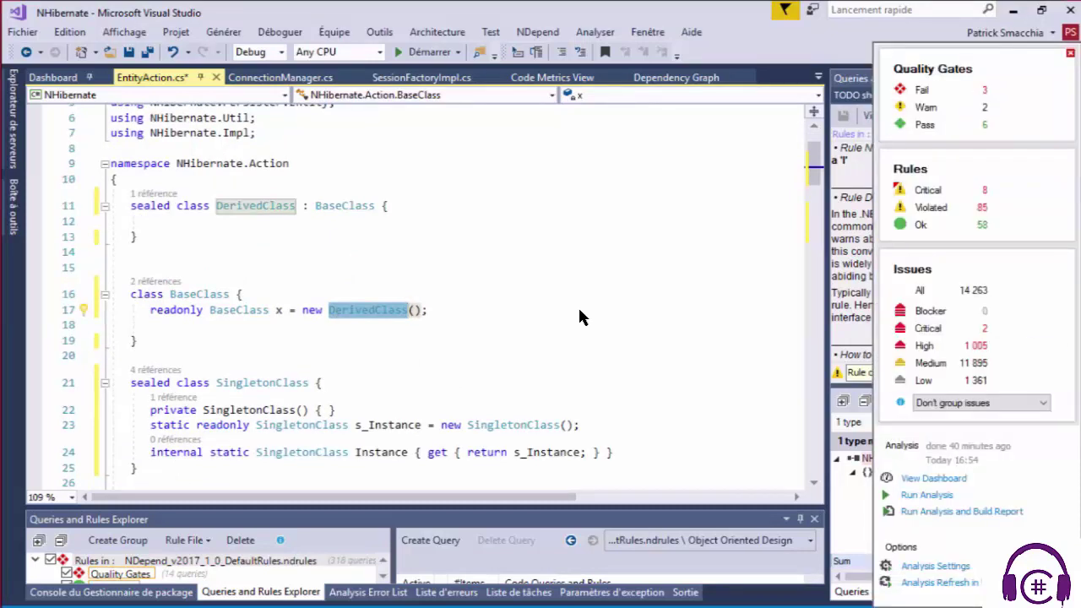
Build the solution with the uncommented code and review the refreshed dashboard's differences since the baseline
click(455, 342)
key(ctrl+shift+b)
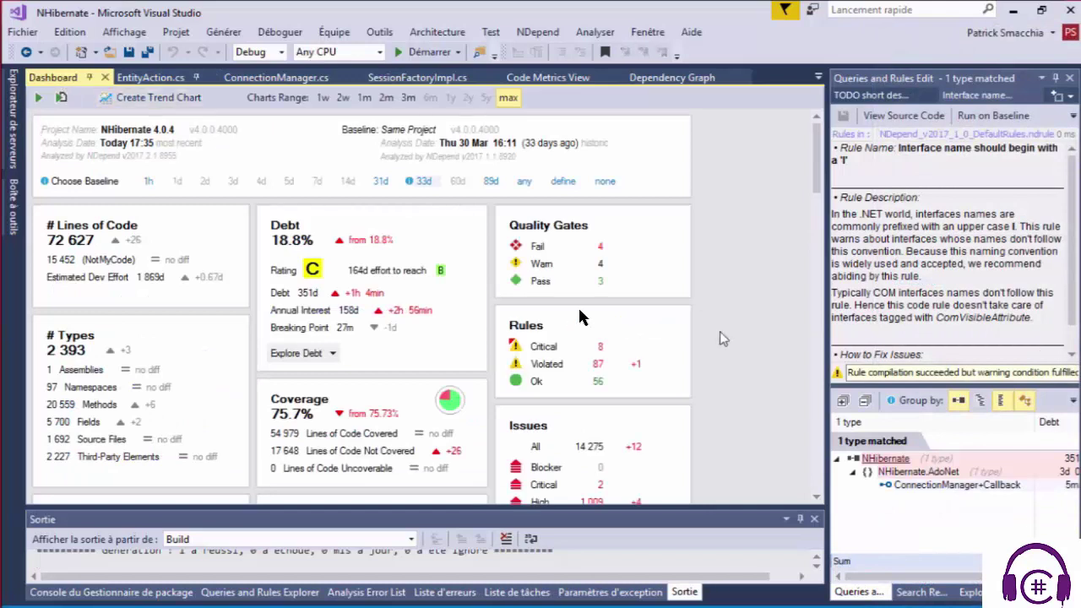
scroll(735, 317, down, 2)
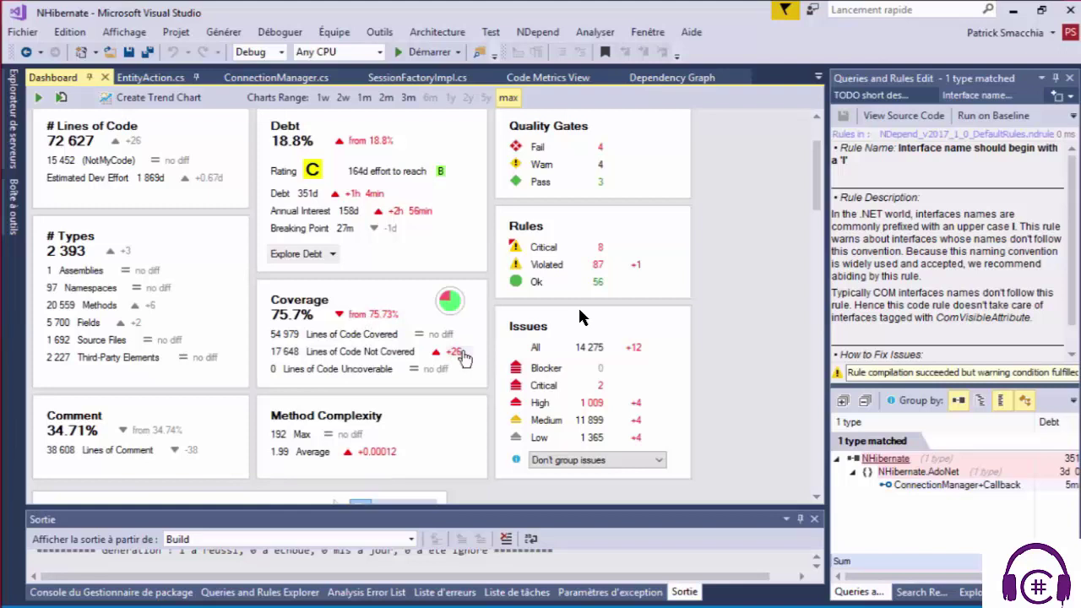
List all issues added since the baseline, and enlarge the results to show their debt and annual interest
click(629, 353)
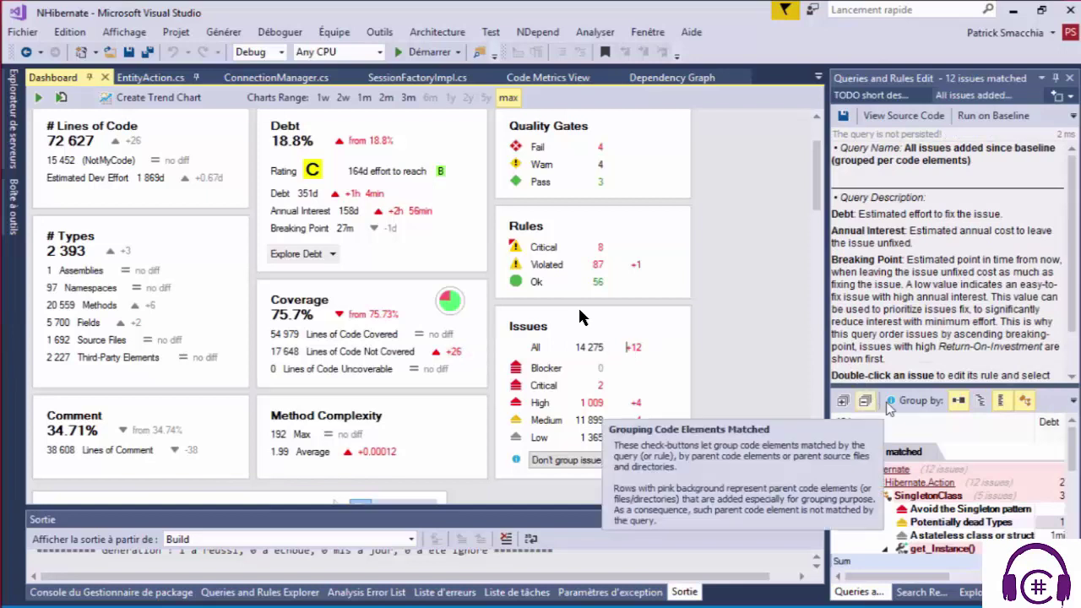
click(916, 324)
drag(919, 326, 916, 218)
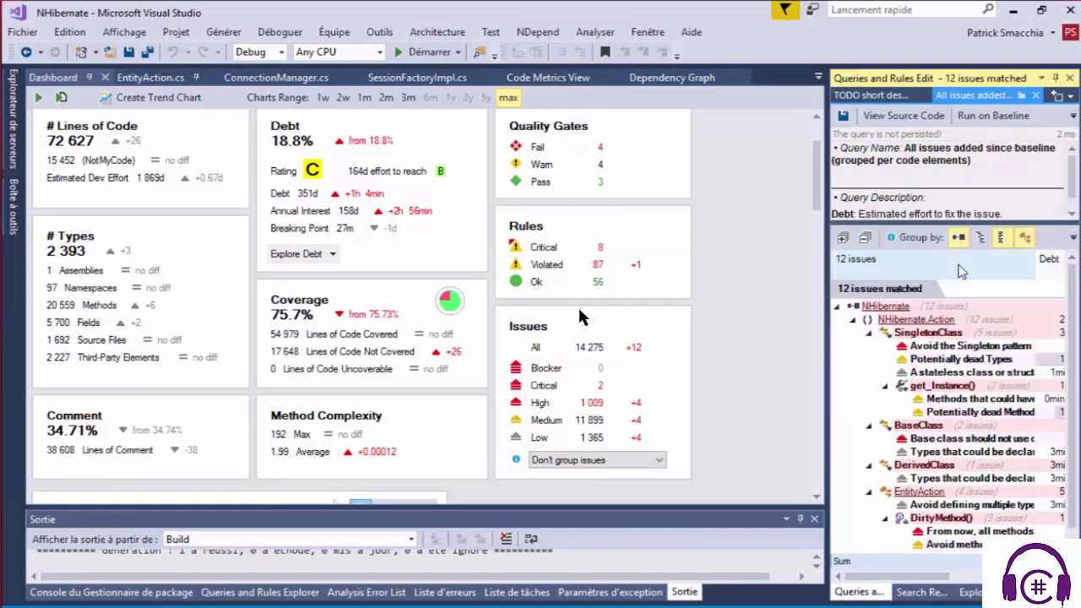
drag(827, 357, 716, 365)
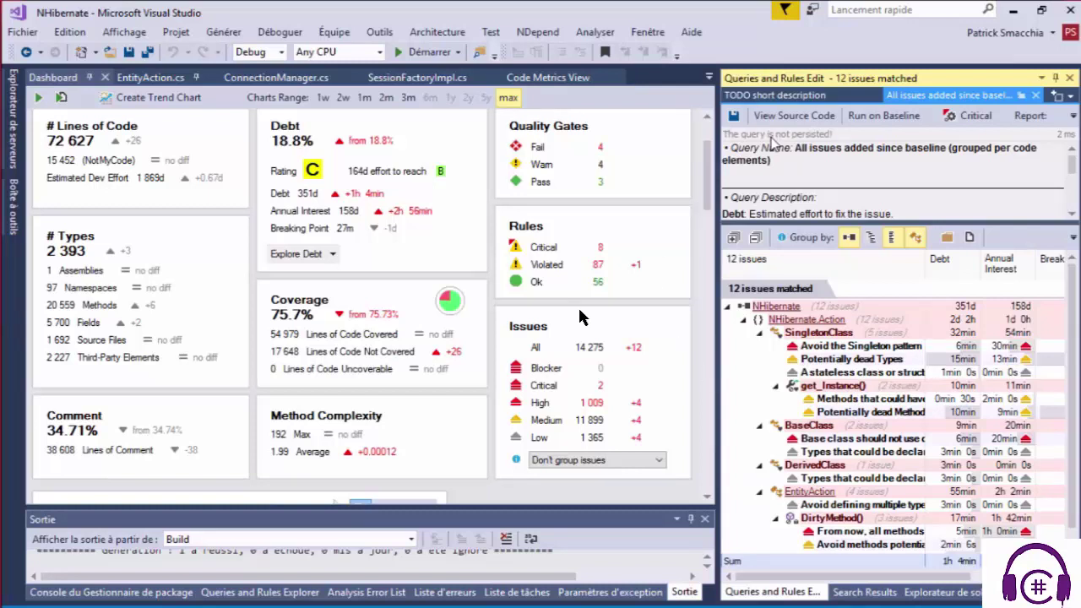
Examine the source code of the query for issues added since the baseline, and return to its description
click(808, 116)
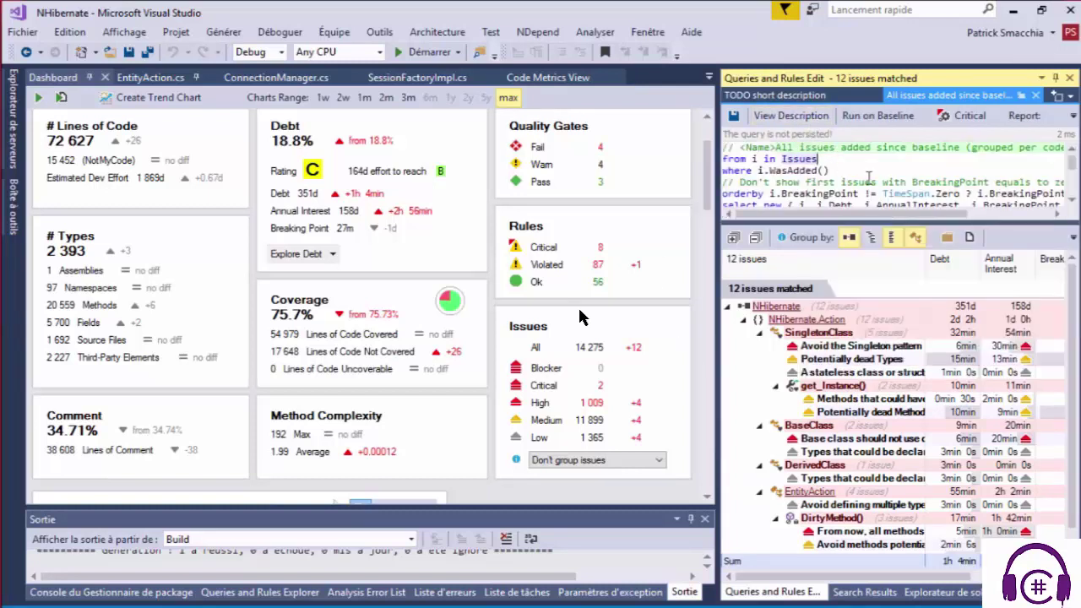
scroll(875, 180, down, 1)
scroll(878, 182, down, 2)
scroll(879, 182, up, 3)
mouse_move(855, 200)
click(816, 119)
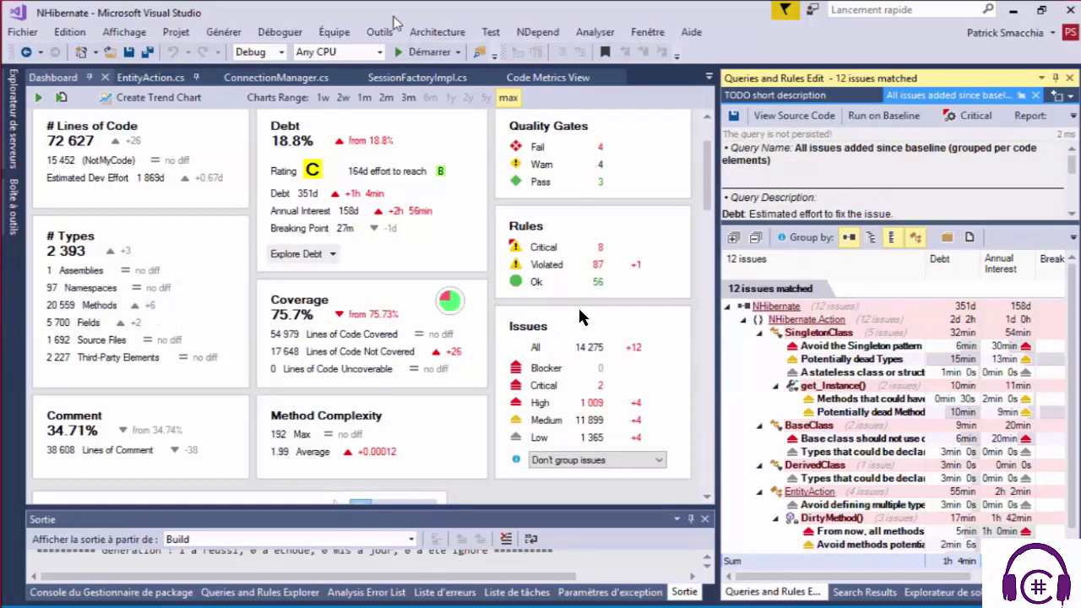
Review the code diff since the baseline, and extend the search by change from methods to all code elements
click(538, 32)
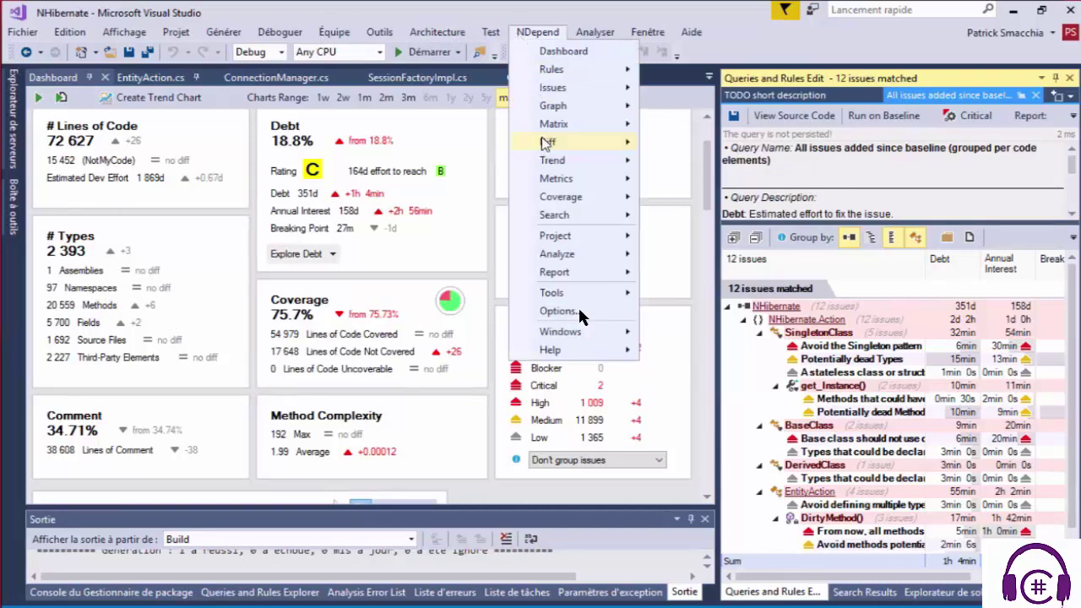
mouse_move(547, 142)
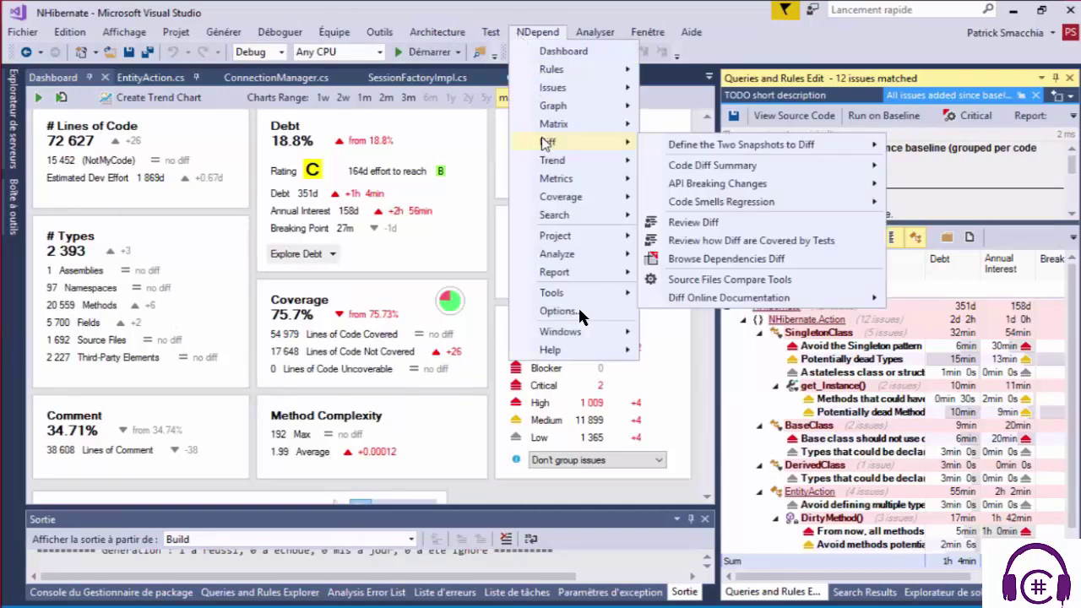
click(703, 228)
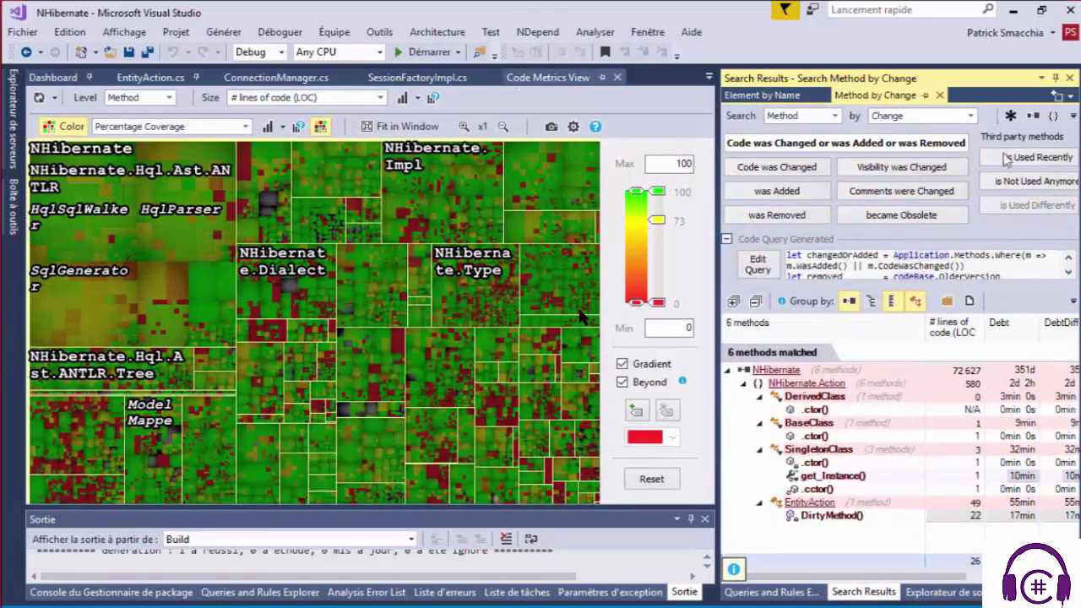
click(1013, 116)
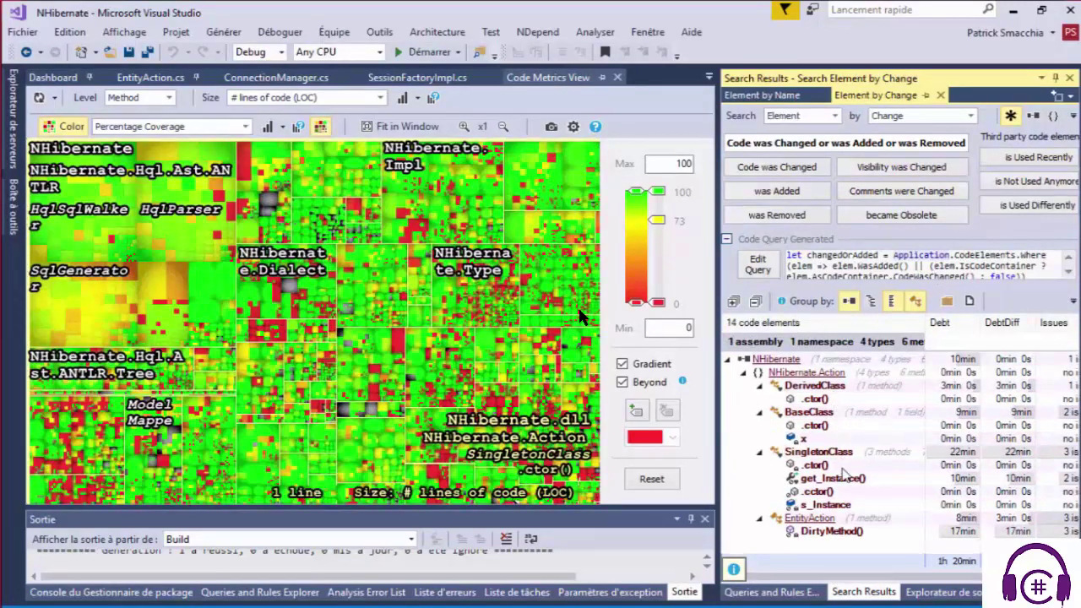
Inspect the changed SingletonClass, DerivedClass and BaseClass elements and locate the BaseClass constructor in the code metrics treemap
click(841, 505)
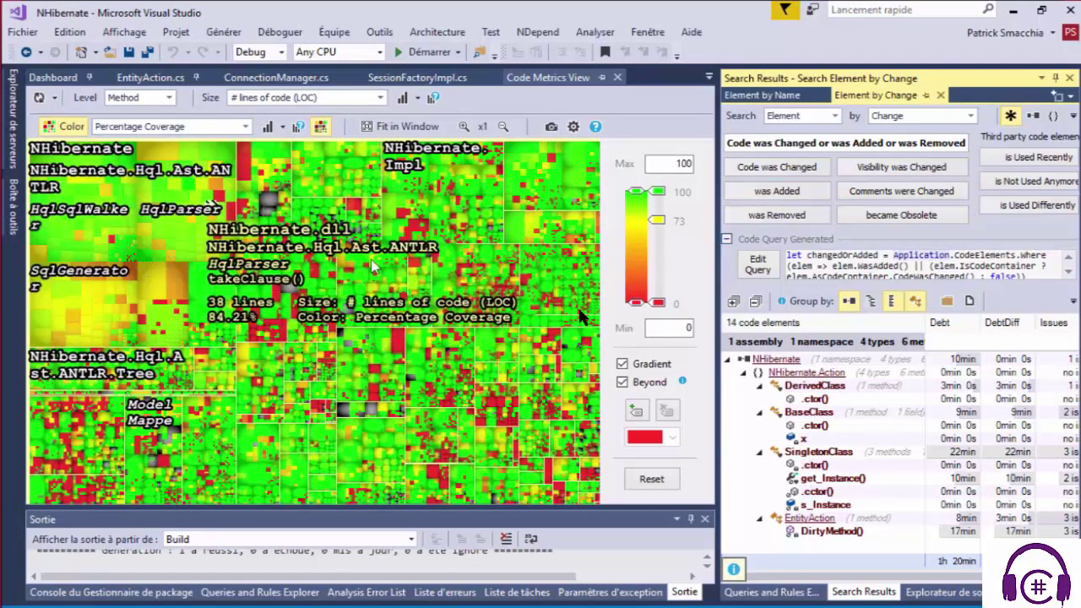
click(826, 387)
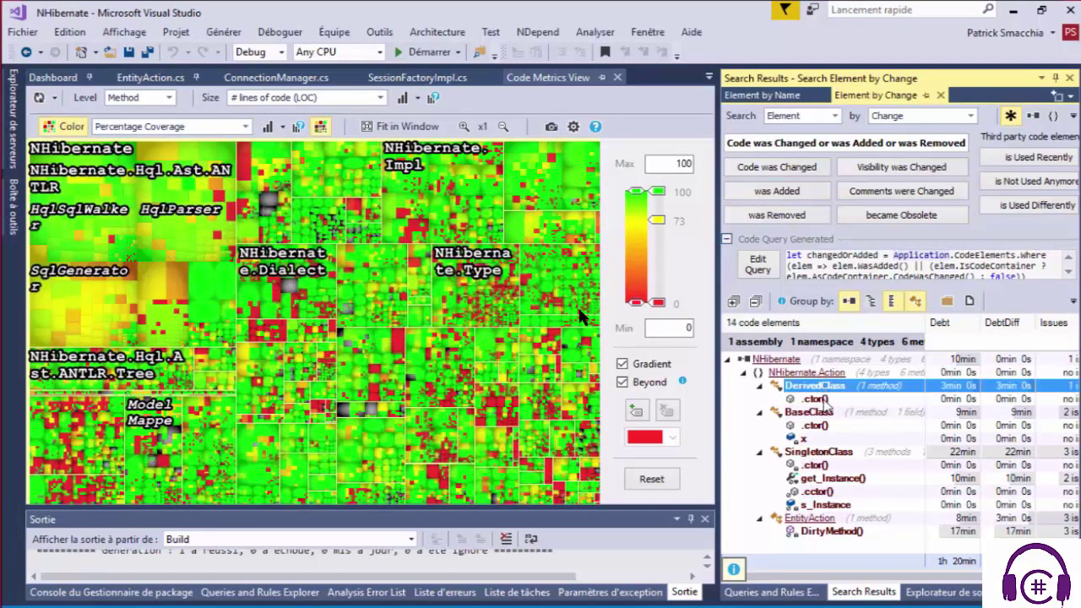
click(830, 426)
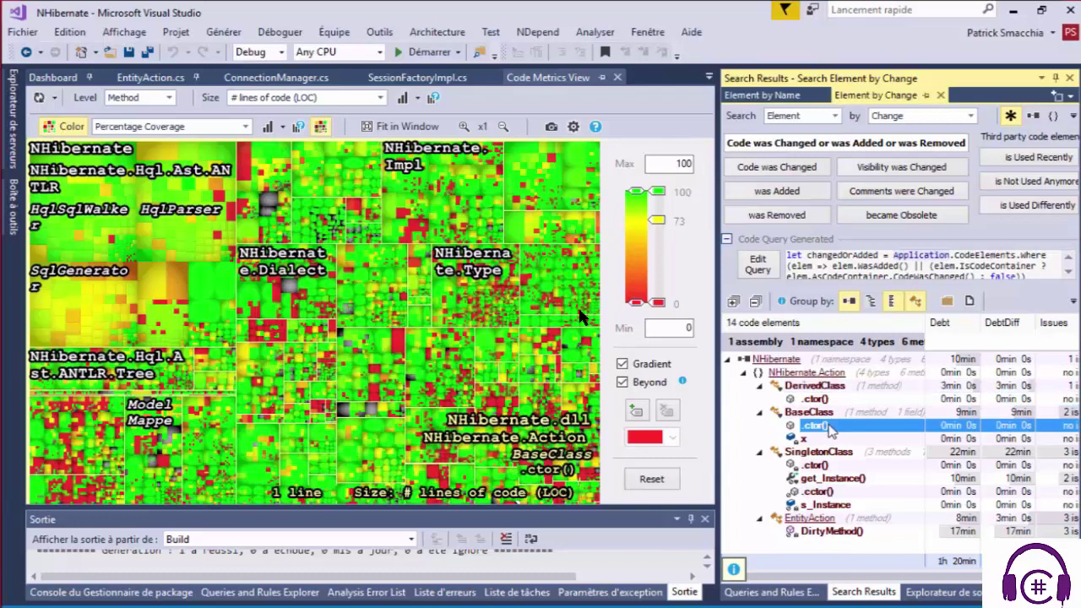
Review the dashboard's baseline choices, and recheck the source code and description of the query for issues added since the baseline
click(49, 78)
drag(711, 192, 710, 174)
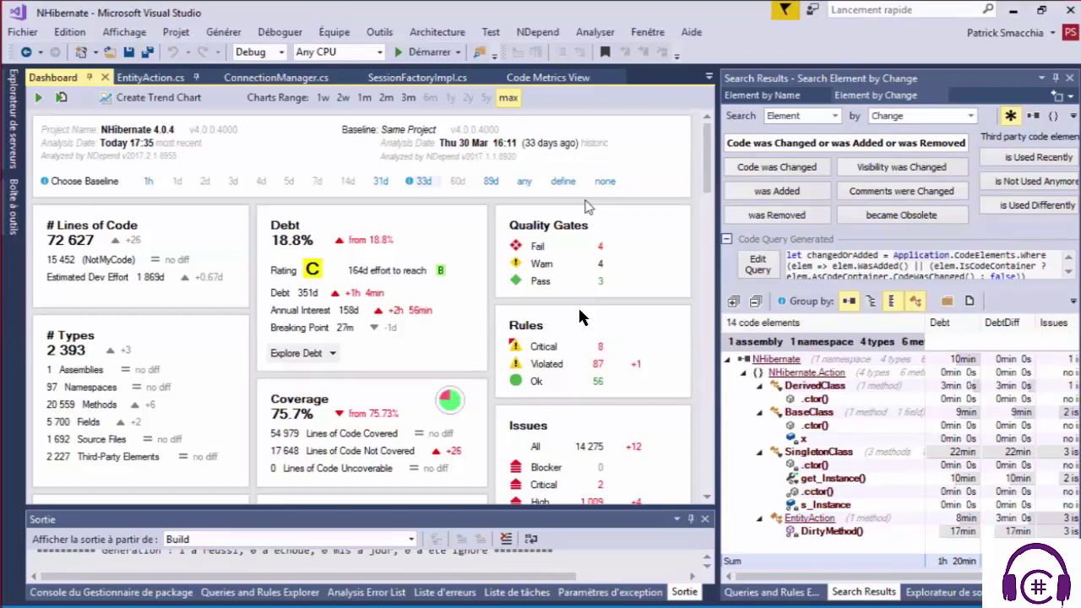
click(764, 591)
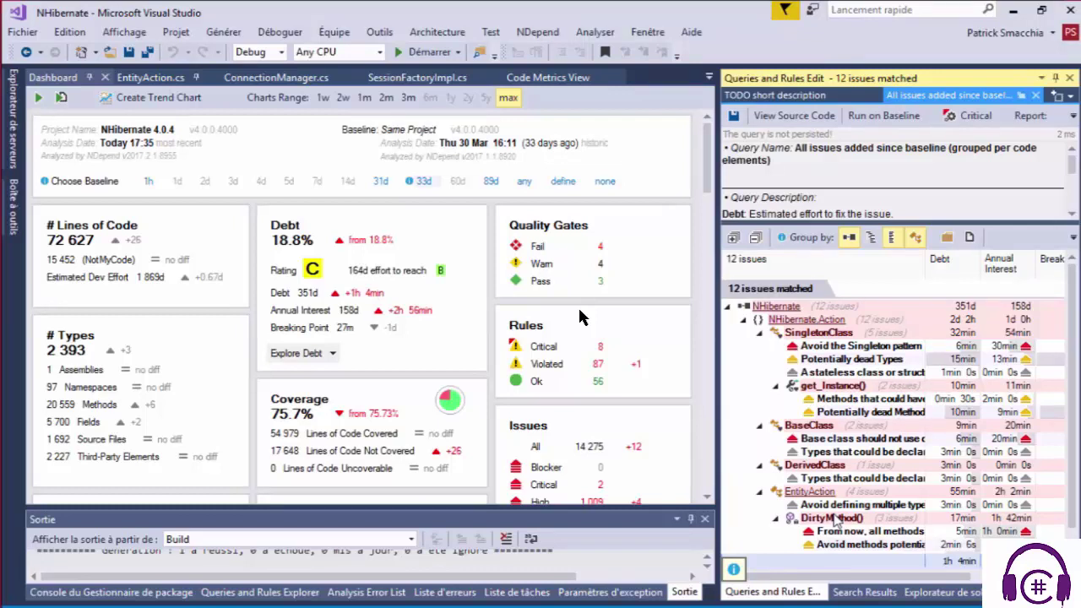
click(798, 119)
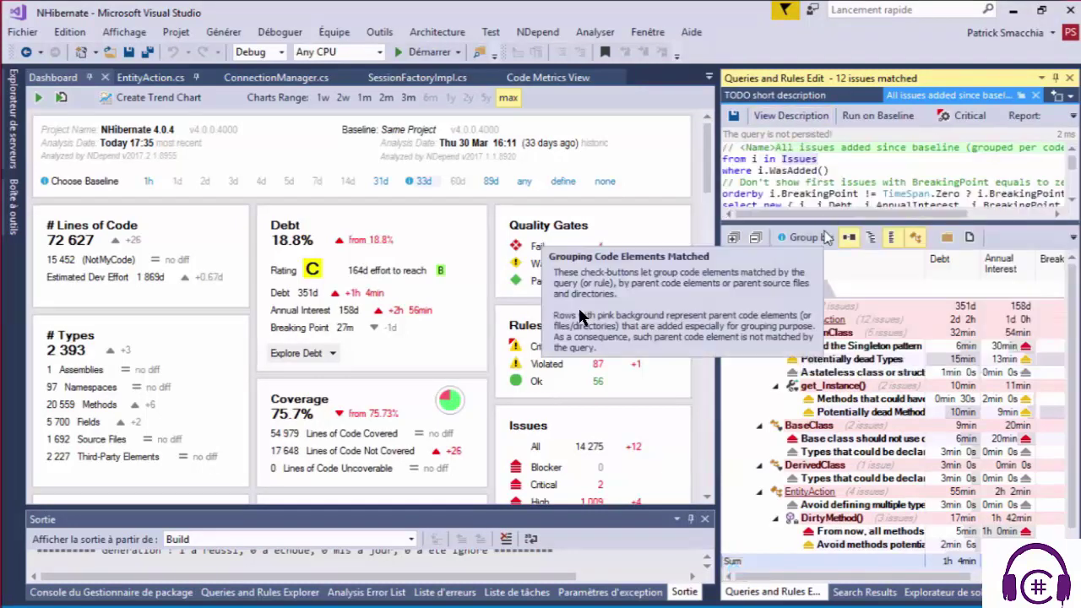
mouse_move(804, 222)
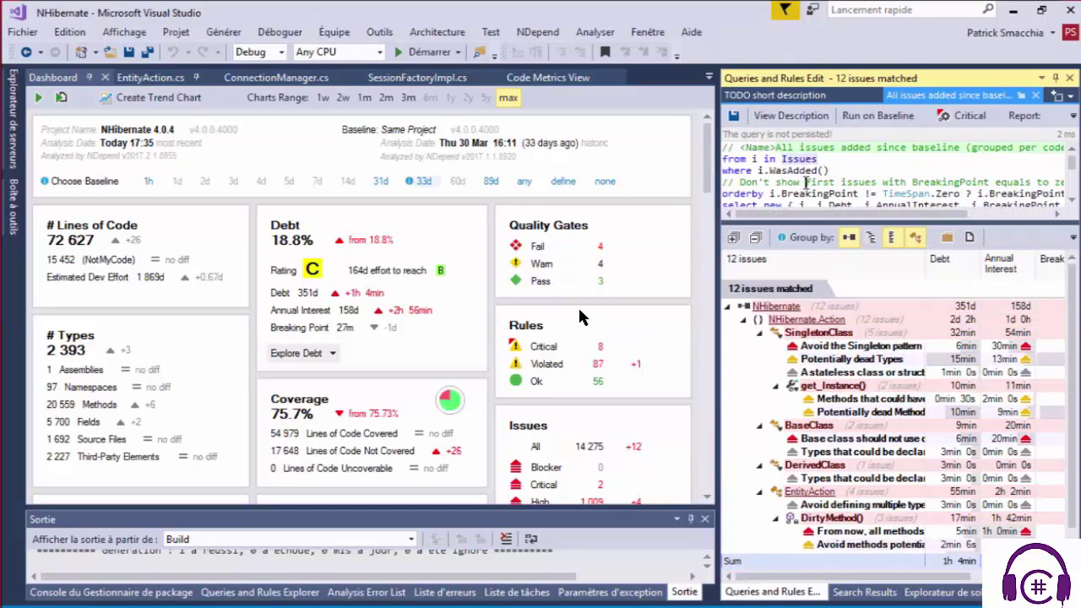
click(798, 118)
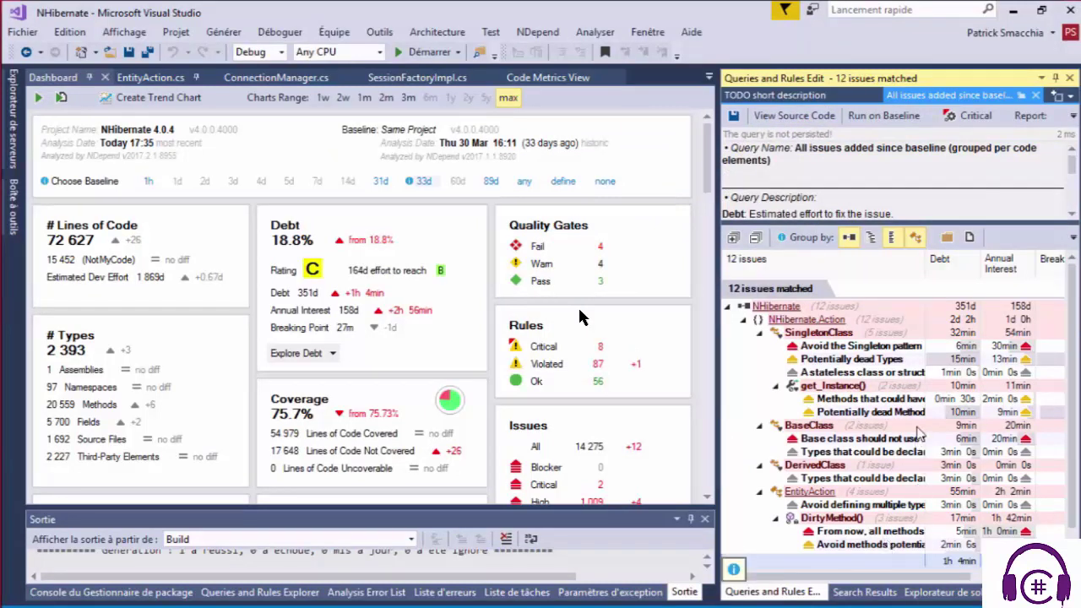
Compare the new SingletonClass issues on the singleton pattern, dead types and stateless classes with its code in EntityAction.cs, highlighting the static keyword
scroll(919, 433, down, 1)
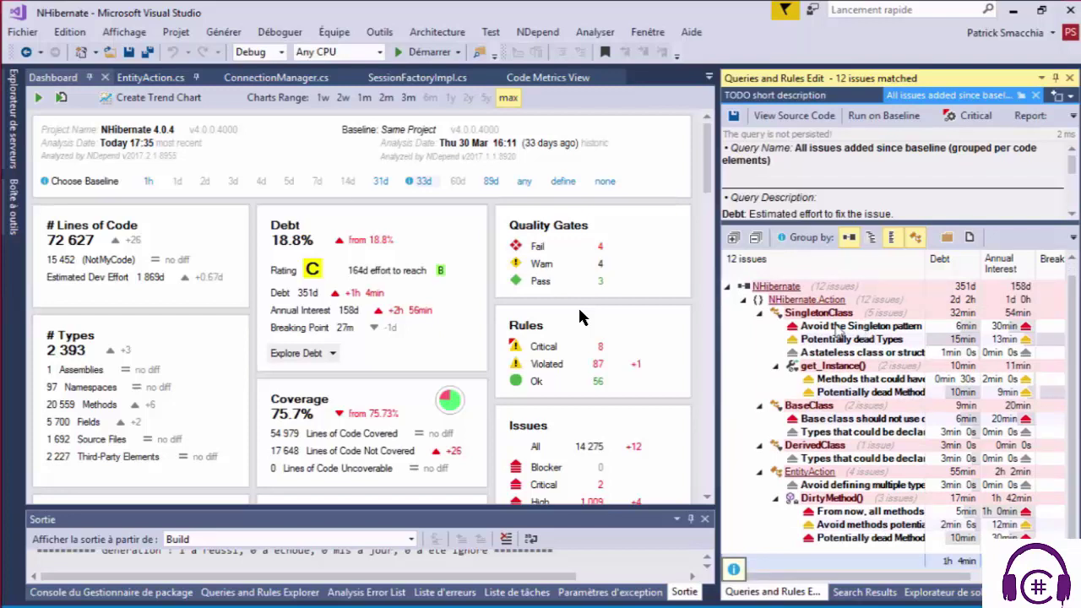
click(143, 77)
scroll(577, 317, down, 5)
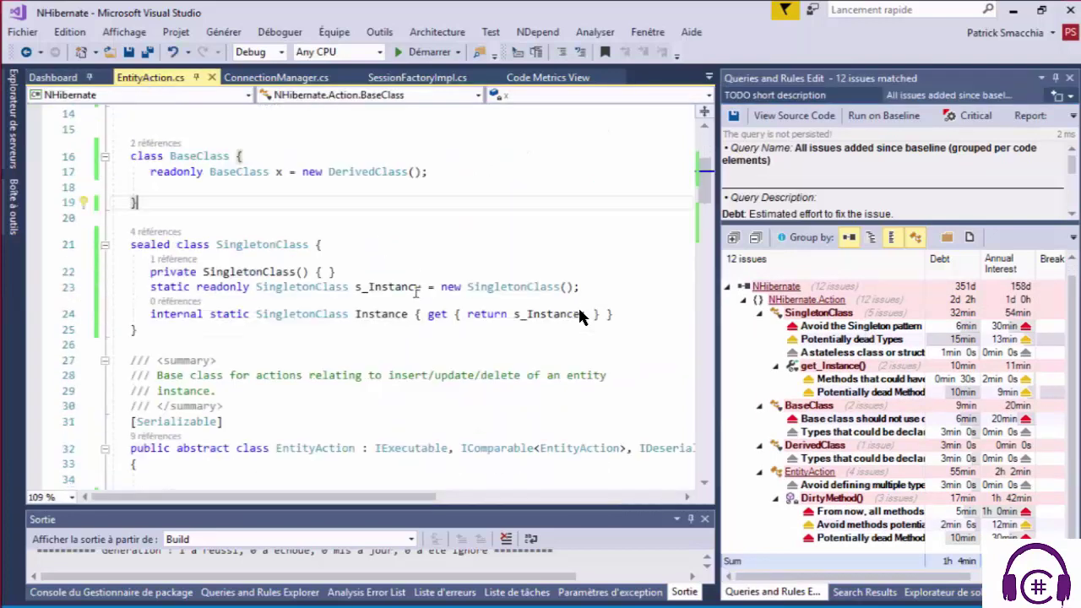
scroll(578, 317, up, 3)
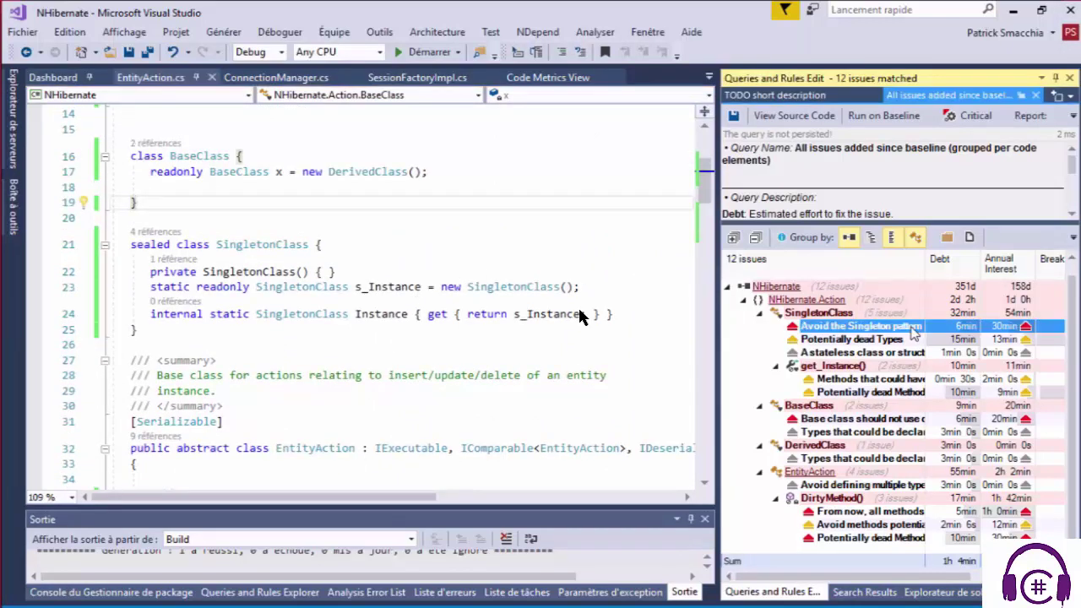
click(891, 341)
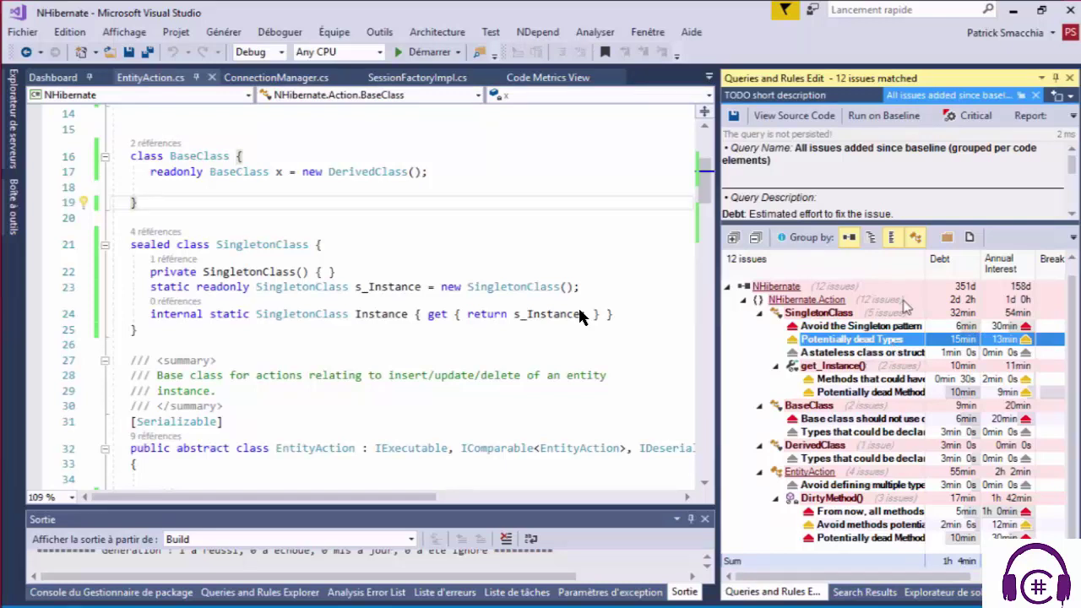
drag(951, 257, 954, 258)
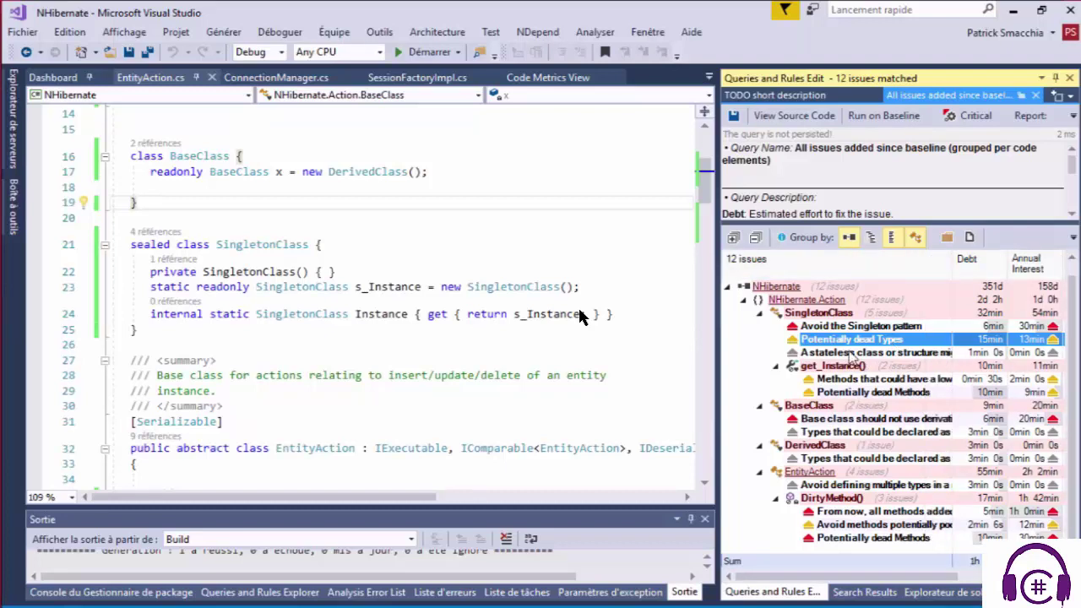
click(863, 354)
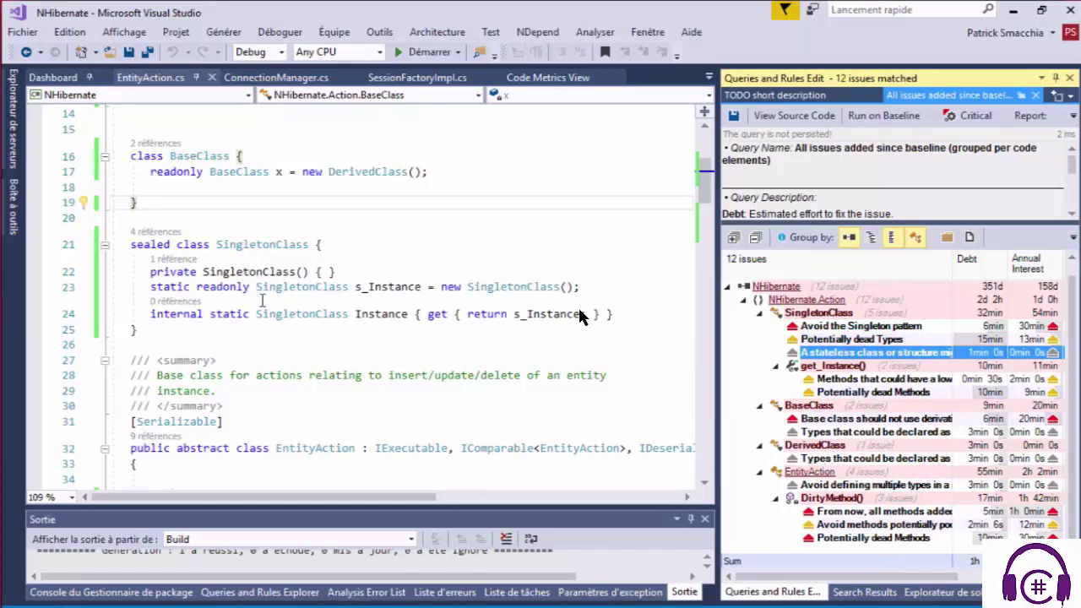
double_click(167, 283)
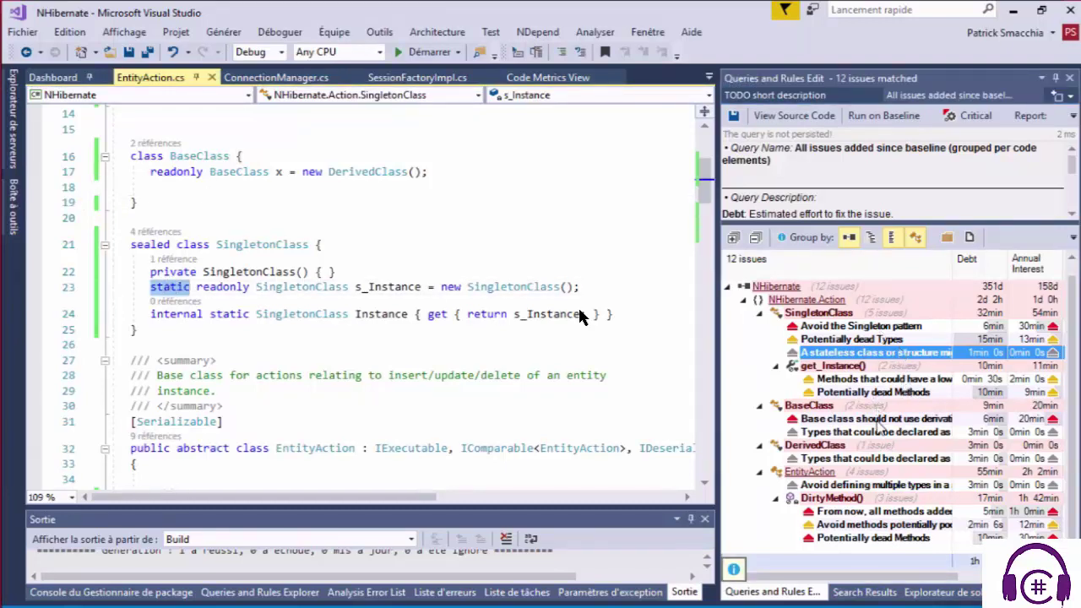
Examine the BaseClass issue "Base class should not use derivatives" and the three issues on DirtyMethod, with their names shown in full
click(836, 422)
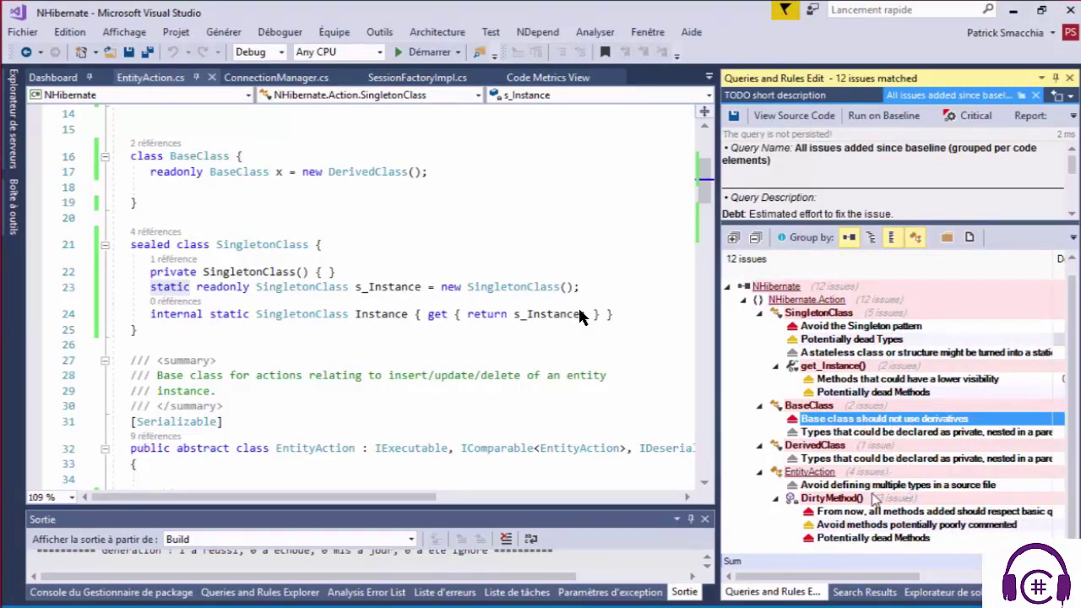
click(878, 539)
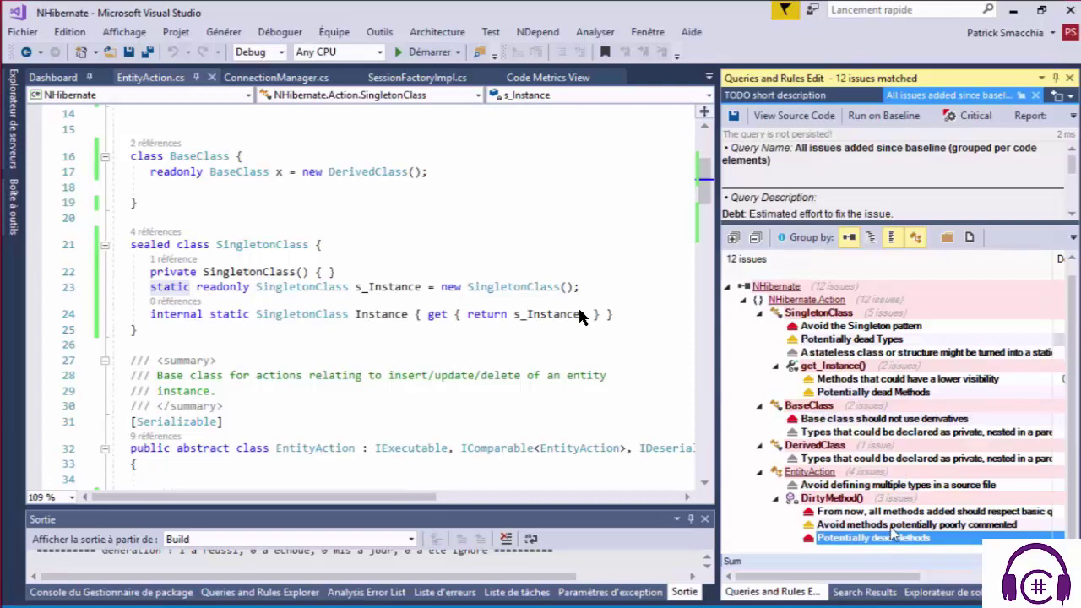
click(892, 527)
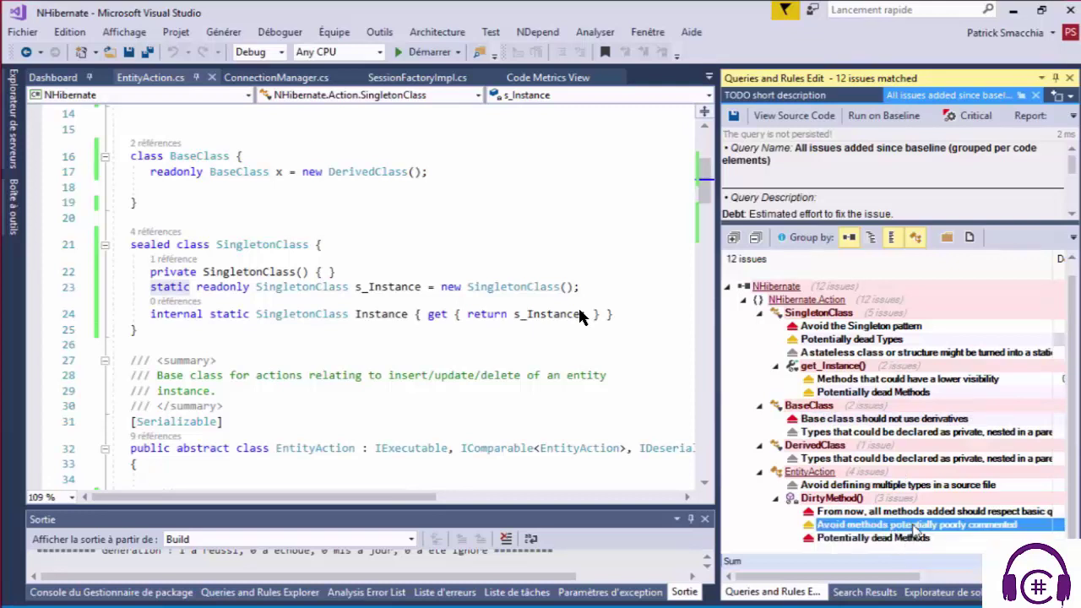
click(924, 513)
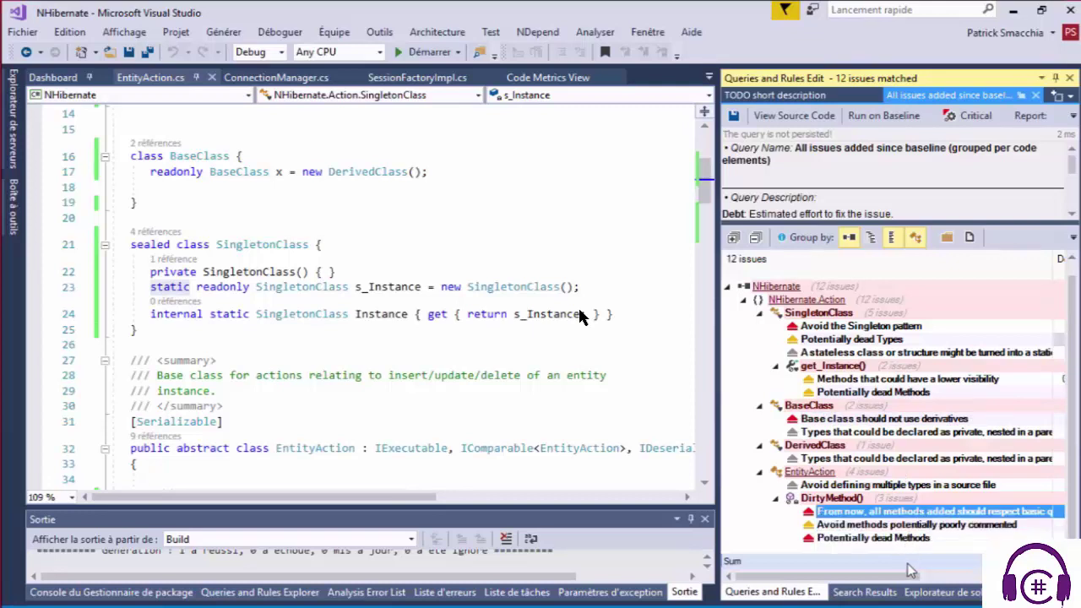
Show the debt and annual interest columns beside the issue names, and go to the DirtyMethod declaration in the code
scroll(908, 568, right, 3)
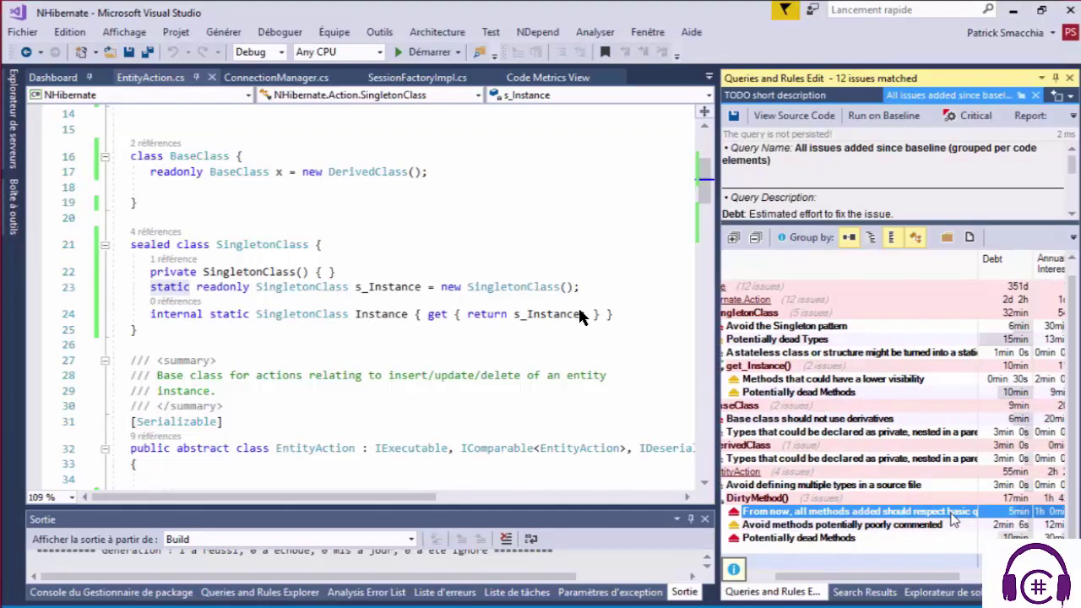
mouse_move(978, 267)
mouse_down()
mouse_move(1017, 266)
mouse_move(957, 267)
mouse_up()
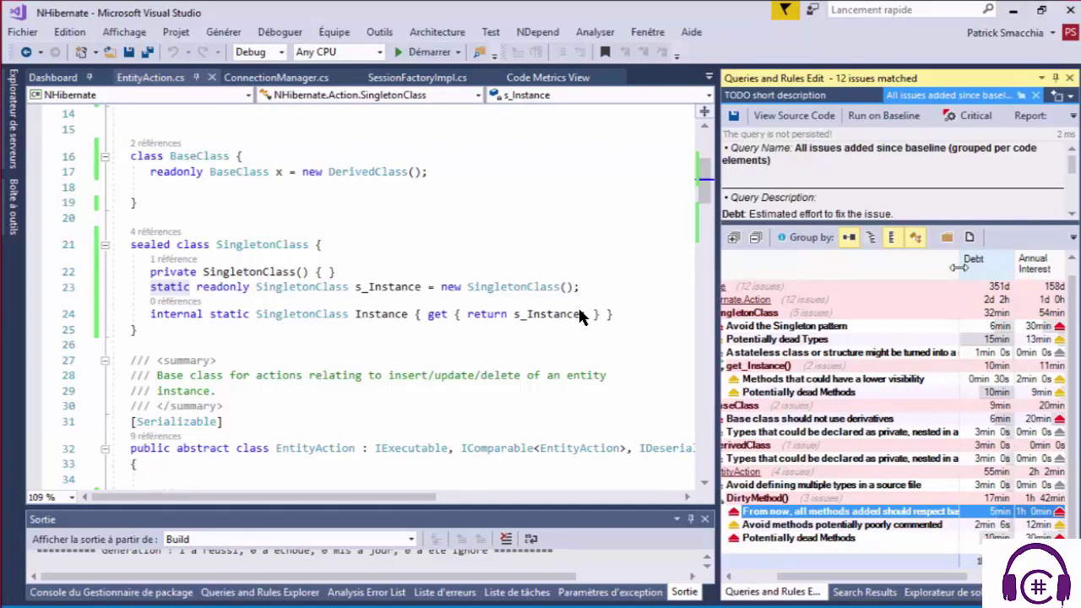
click(832, 505)
click(832, 505)
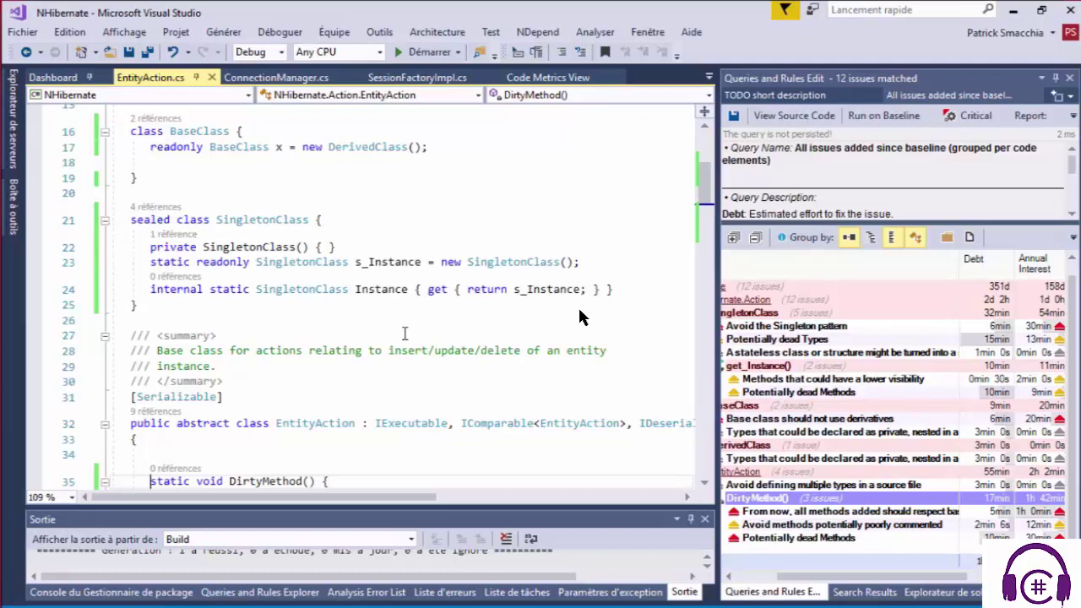
Open the "Avoid the Singleton pattern" rule from its SingletonClass issue, examine its source code, and return to its description
click(830, 580)
drag(831, 580, 781, 579)
click(879, 327)
double_click(878, 328)
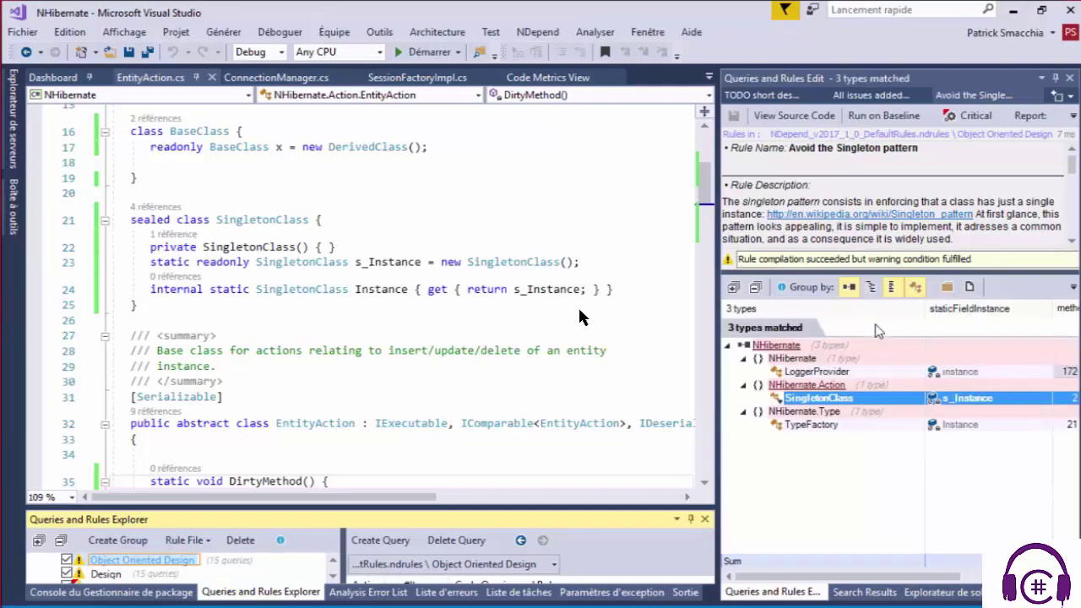
click(803, 116)
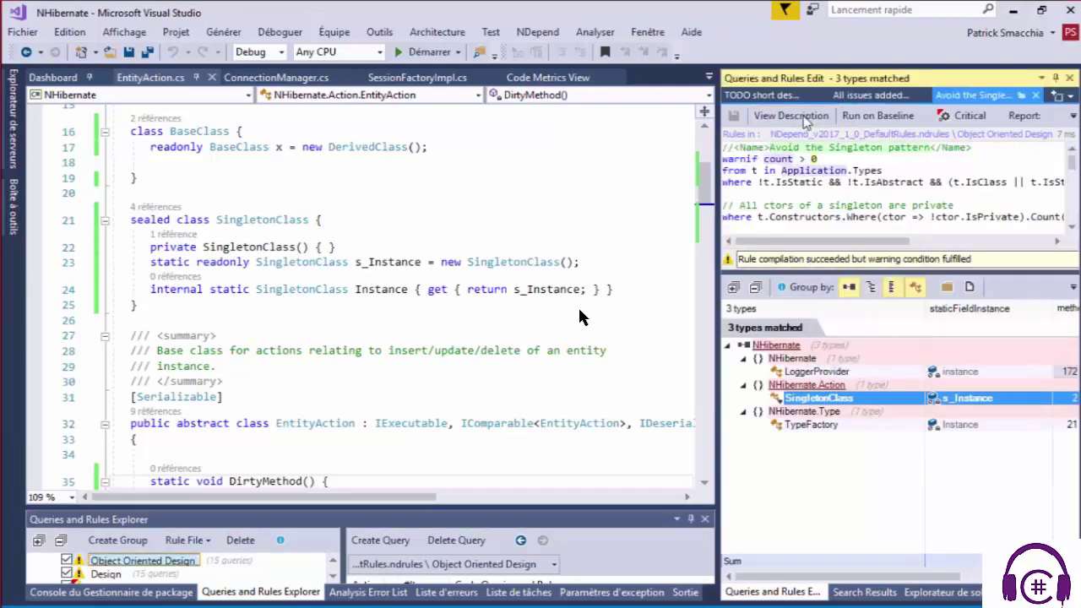
scroll(886, 173, down, 1)
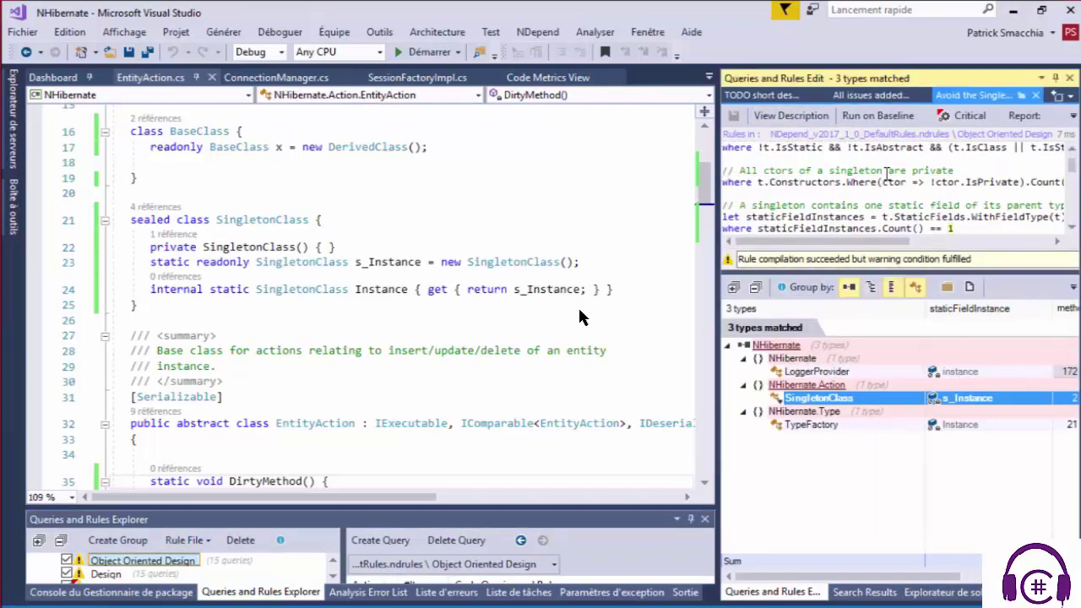
click(807, 116)
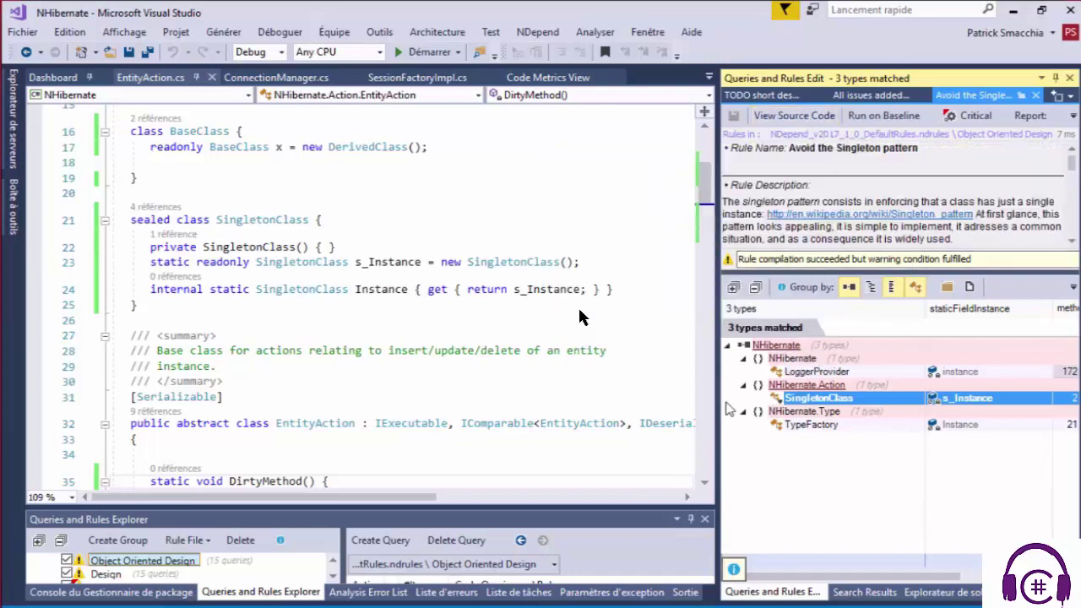
Enlarge the singleton rule's results, examine the matched SingletonClass, LoggerProvider and TypeFactory, and widen the column of methods using the field
drag(718, 402, 502, 401)
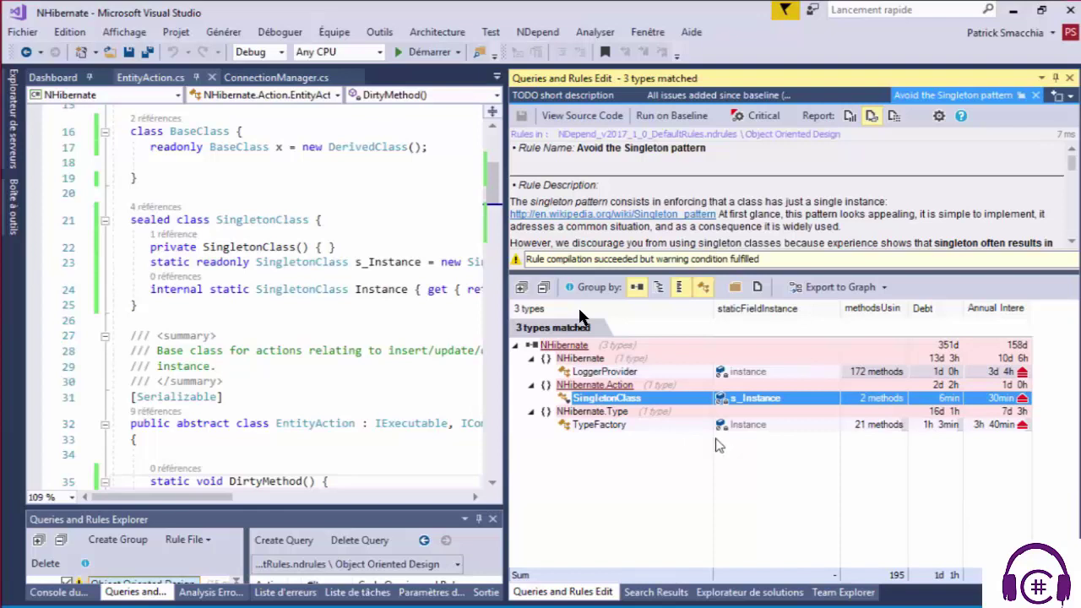
click(688, 425)
click(651, 401)
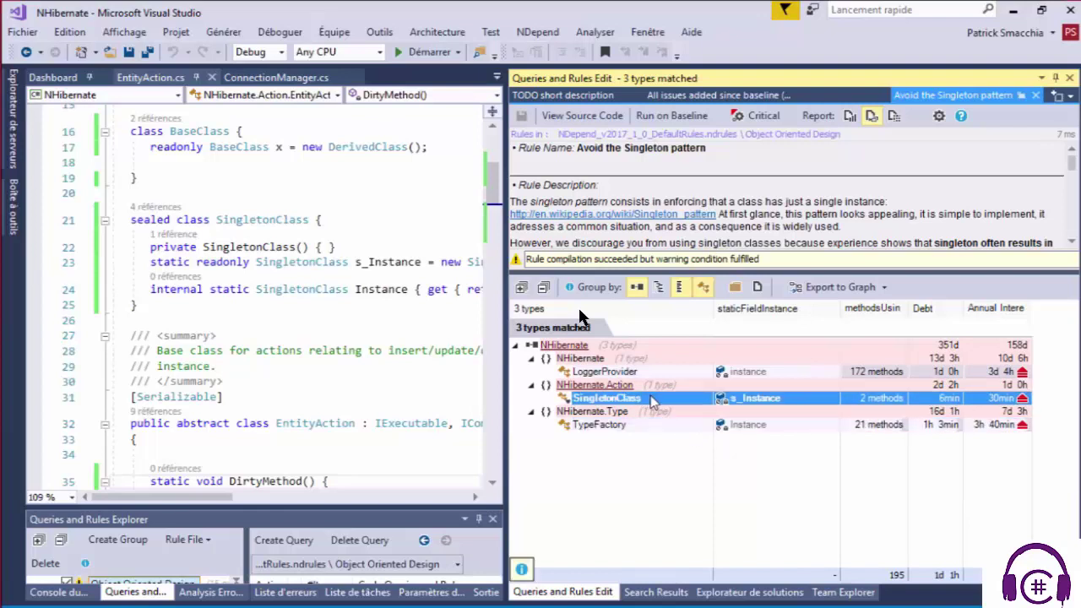
click(663, 370)
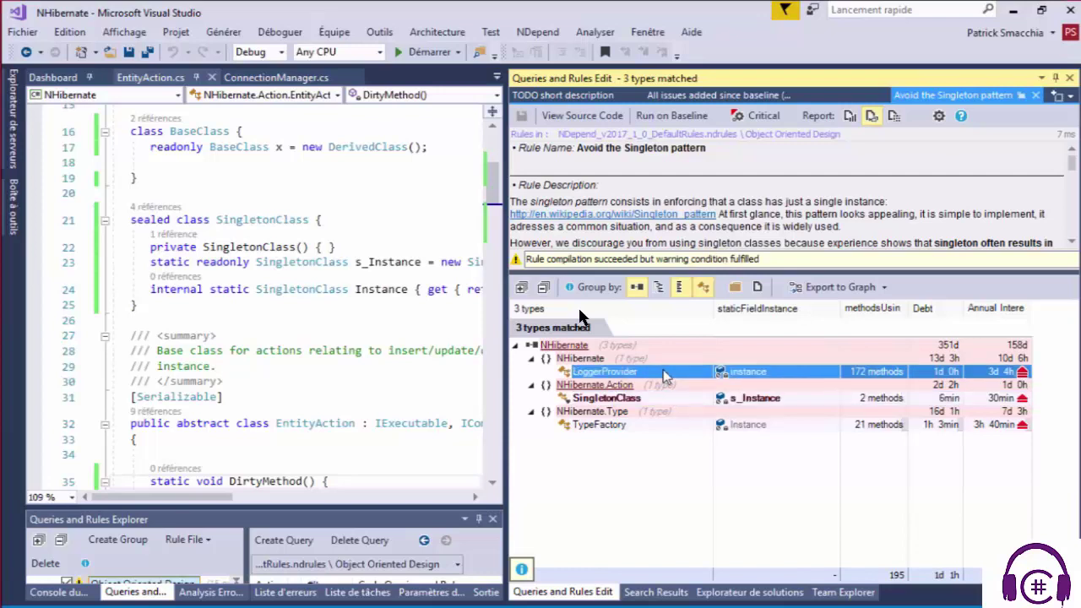
click(680, 427)
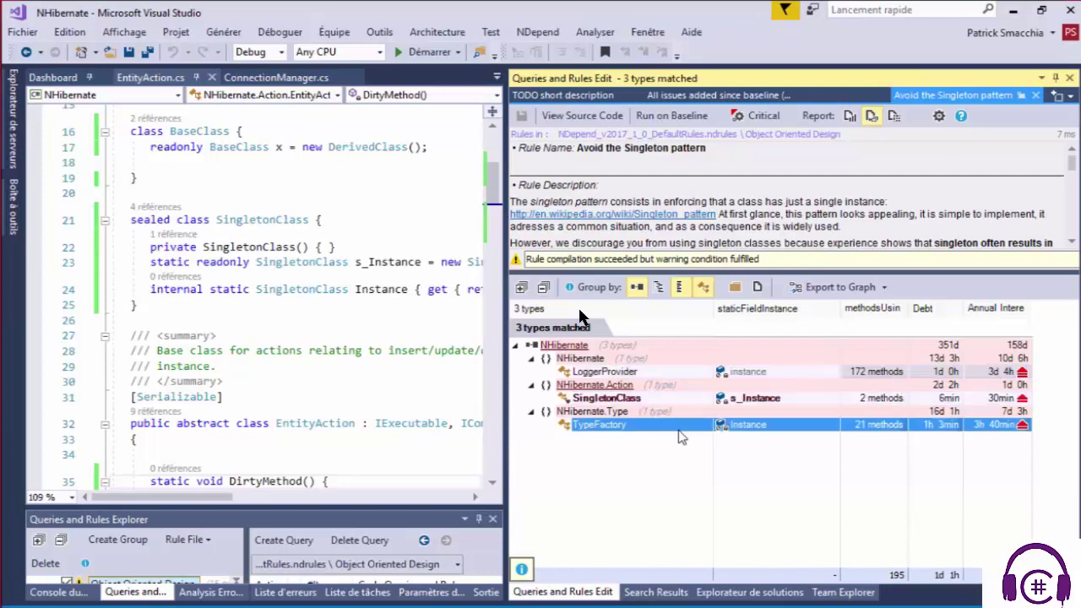
double_click(912, 309)
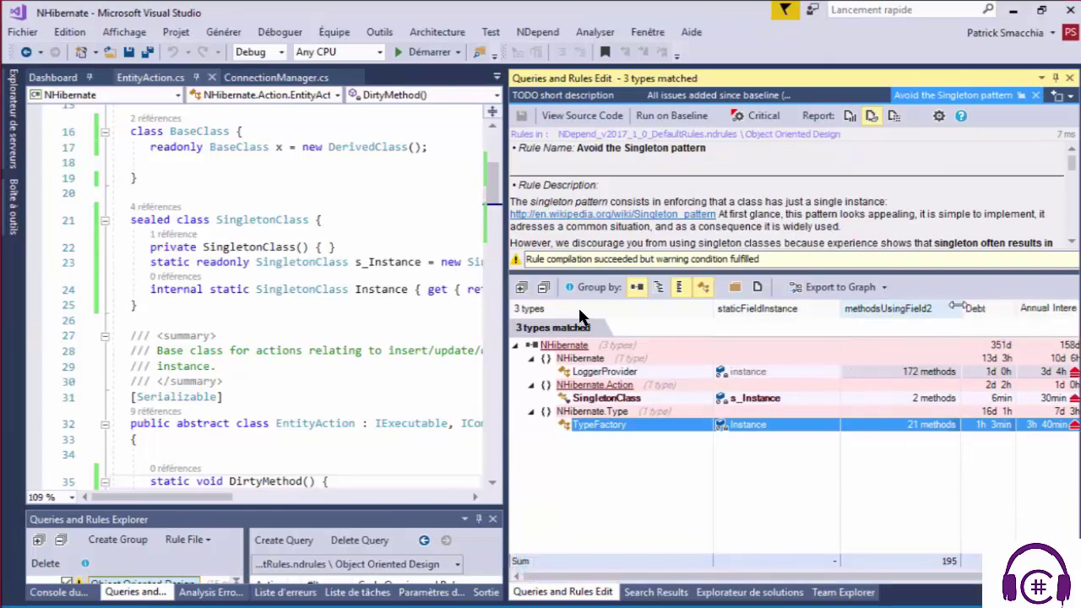
List the methods using SingletonClass's s_Instance field and examine get_Instance() and .cctor() among them
click(899, 402)
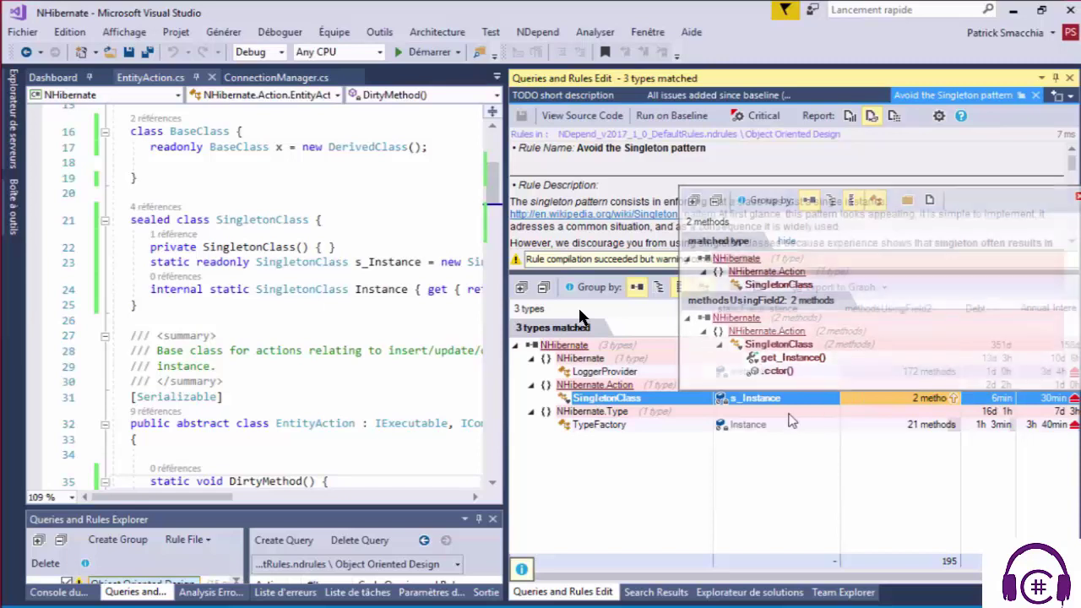
click(850, 369)
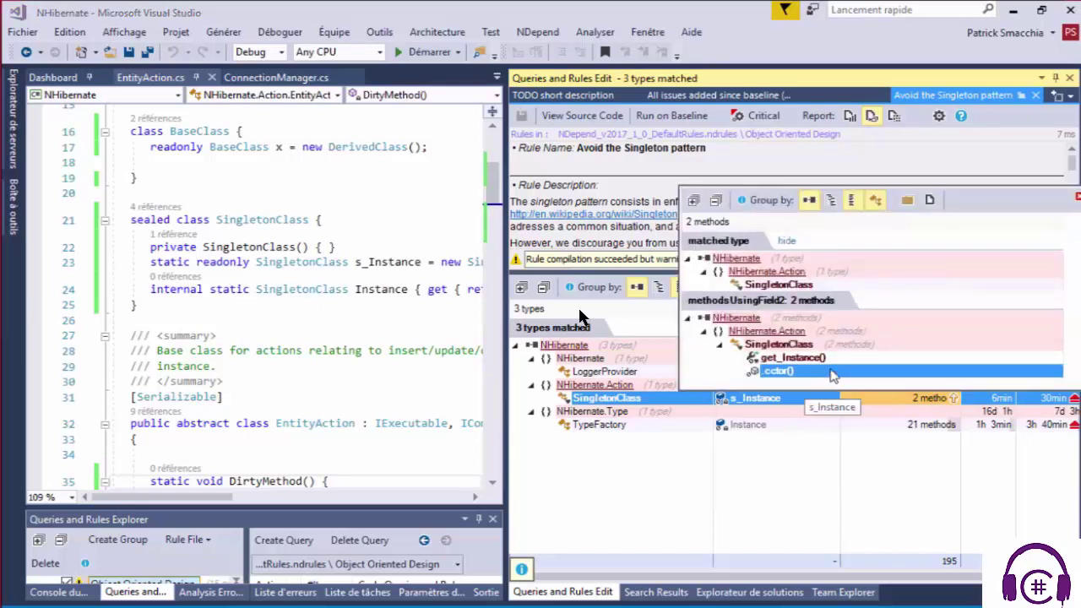
click(849, 359)
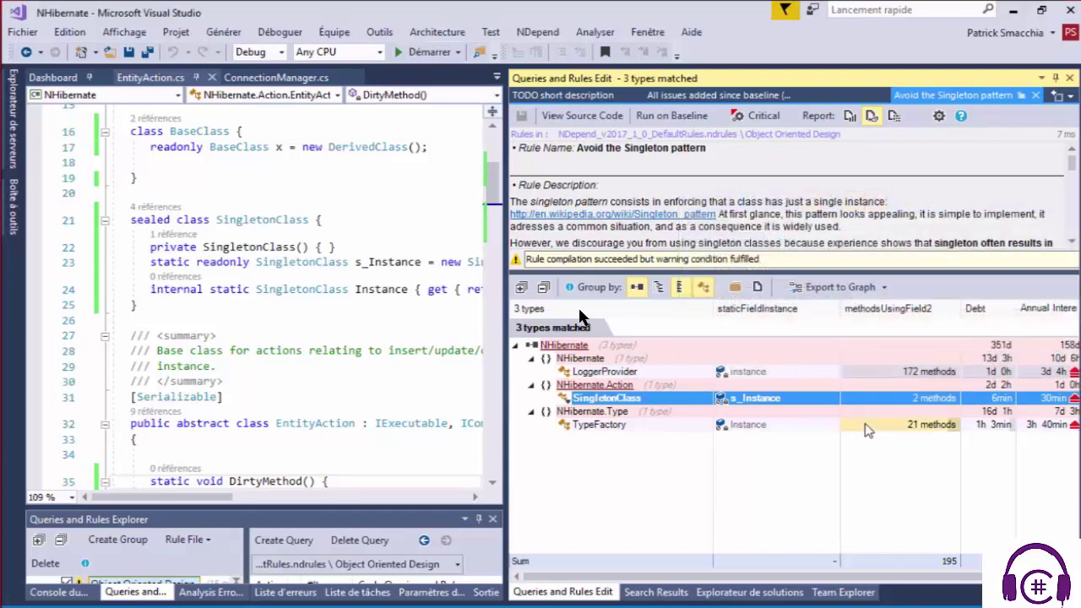
List the methods using LoggerProvider's instance field and look through them across the NHibernate namespaces
click(911, 372)
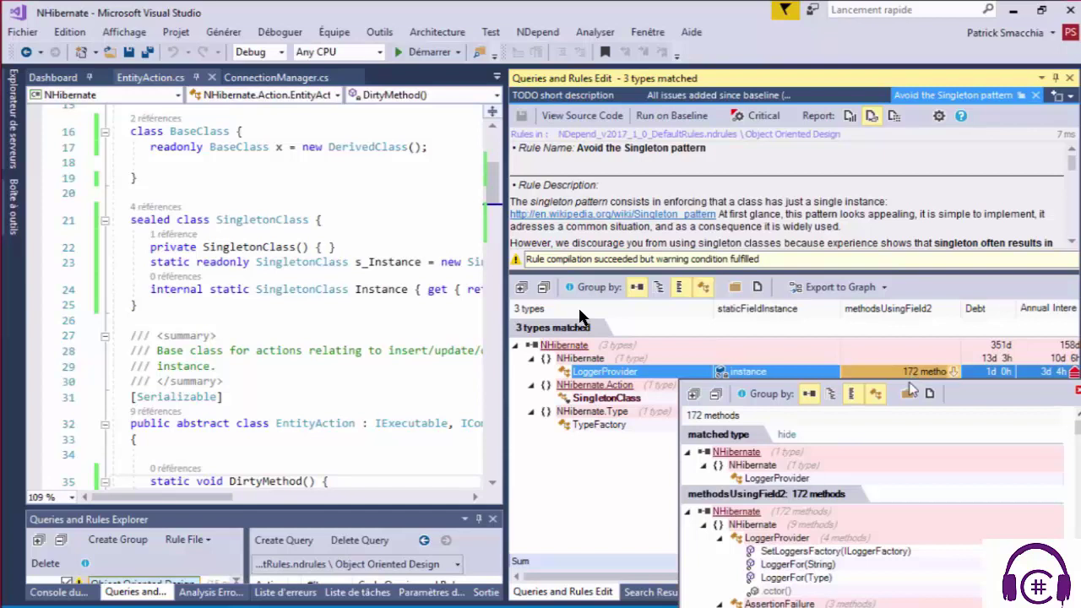
scroll(904, 479, down, 10)
scroll(903, 479, down, 10)
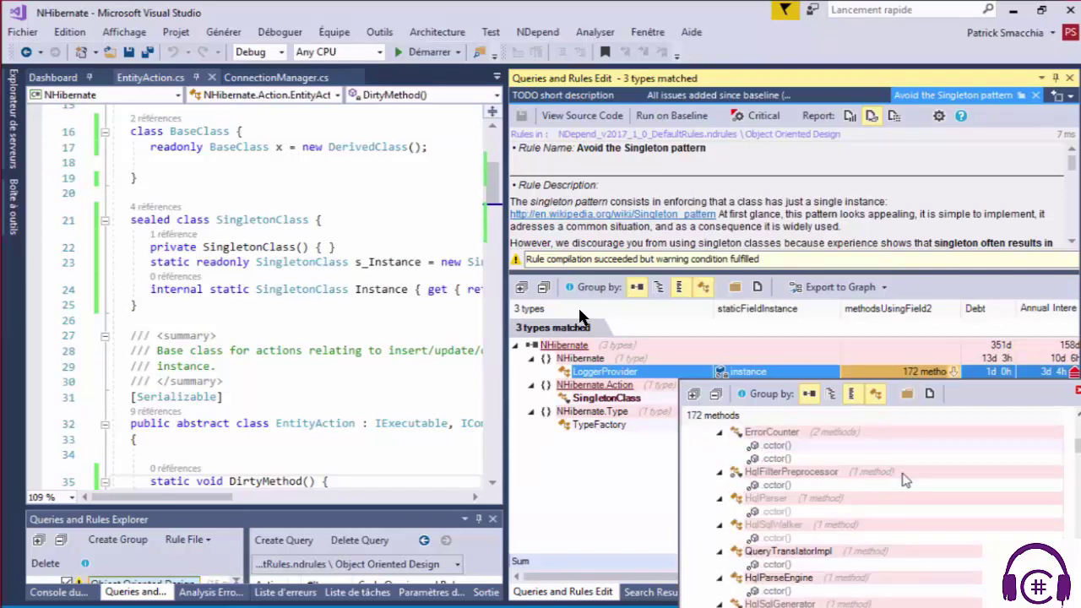
scroll(904, 479, up, 20)
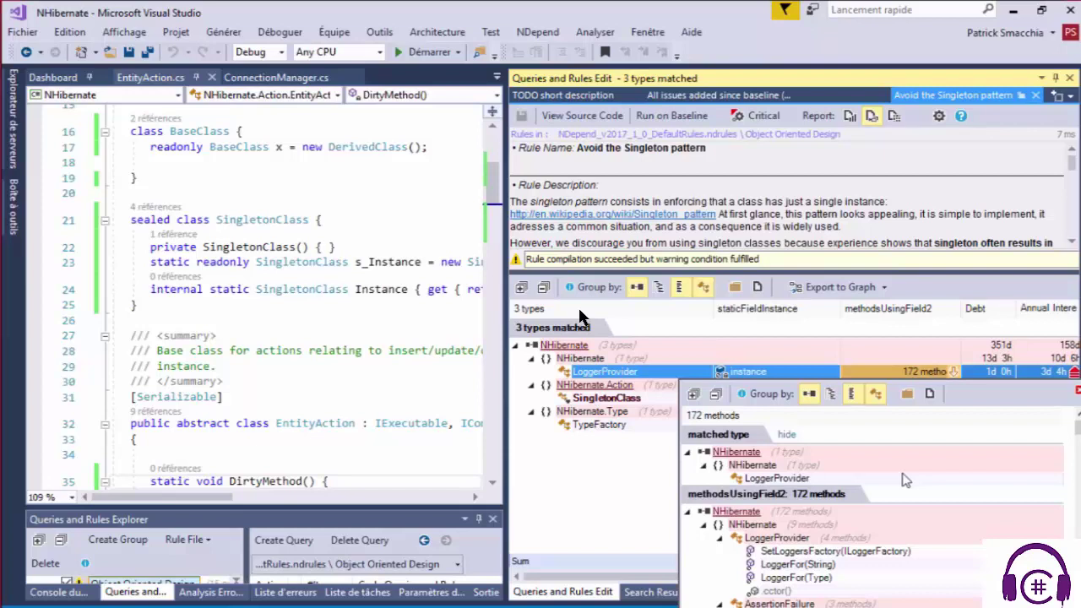
scroll(906, 480, down, 4)
scroll(904, 480, down, 15)
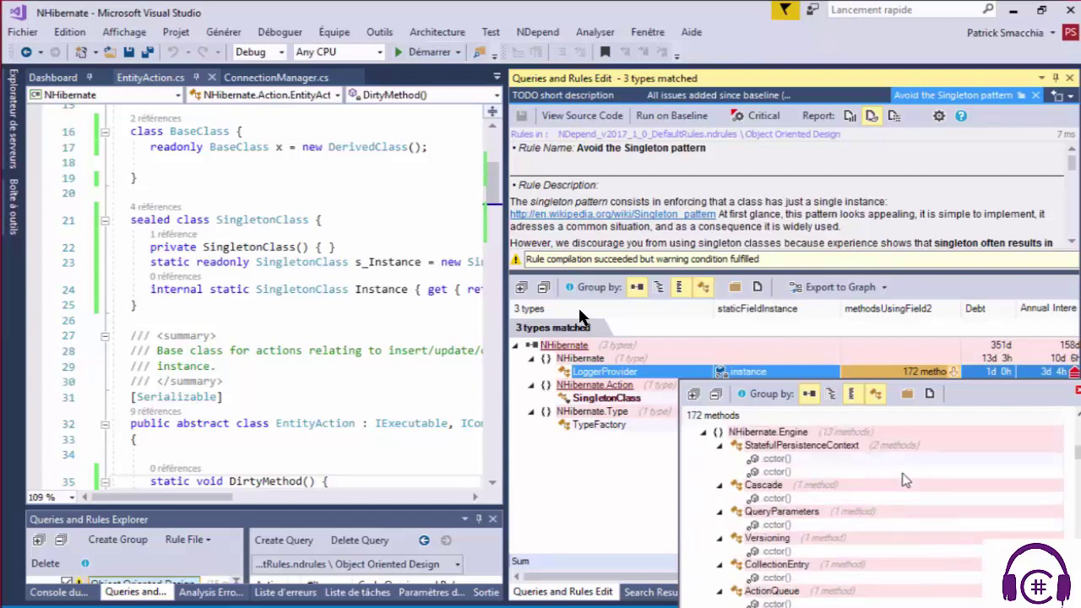
scroll(904, 479, down, 15)
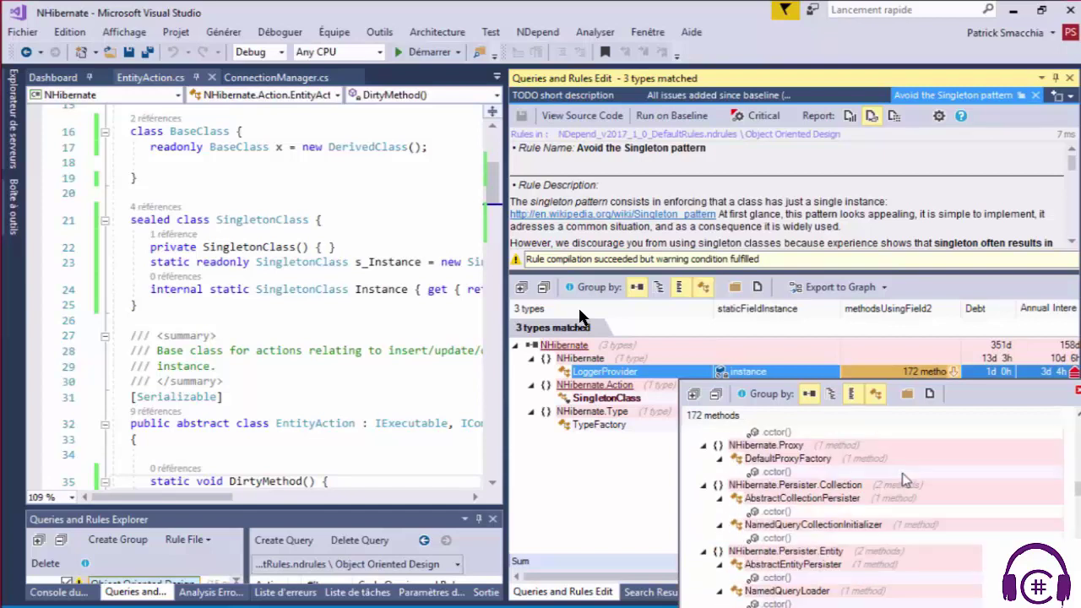
scroll(904, 480, down, 3)
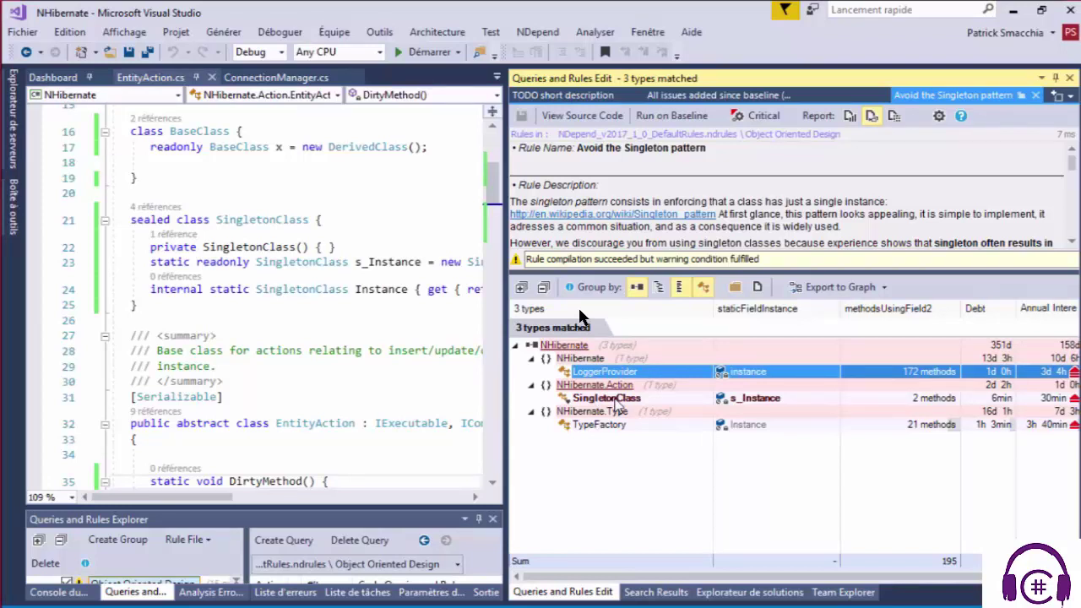
Widen the code editor beside the rule results, go through the three matched types and narrow the results' type name column
drag(507, 365, 571, 364)
drag(579, 314, 579, 314)
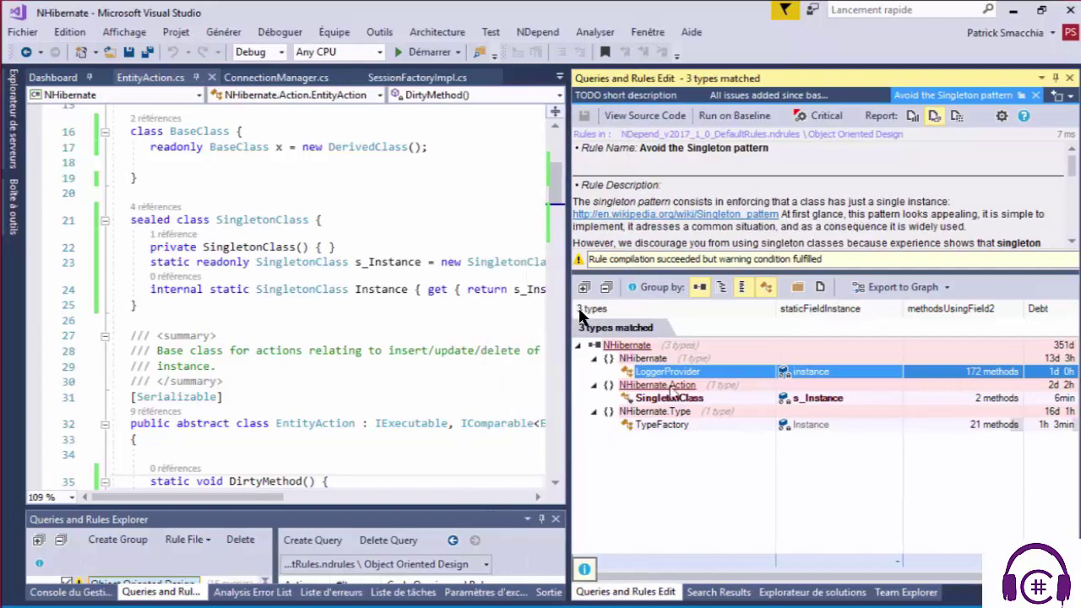
click(703, 425)
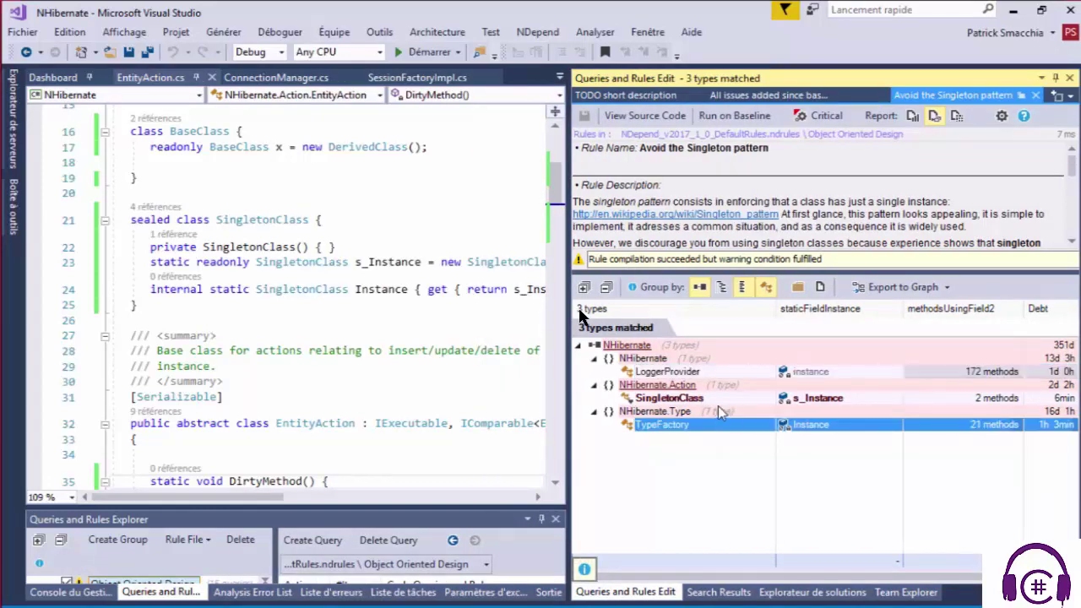
click(718, 400)
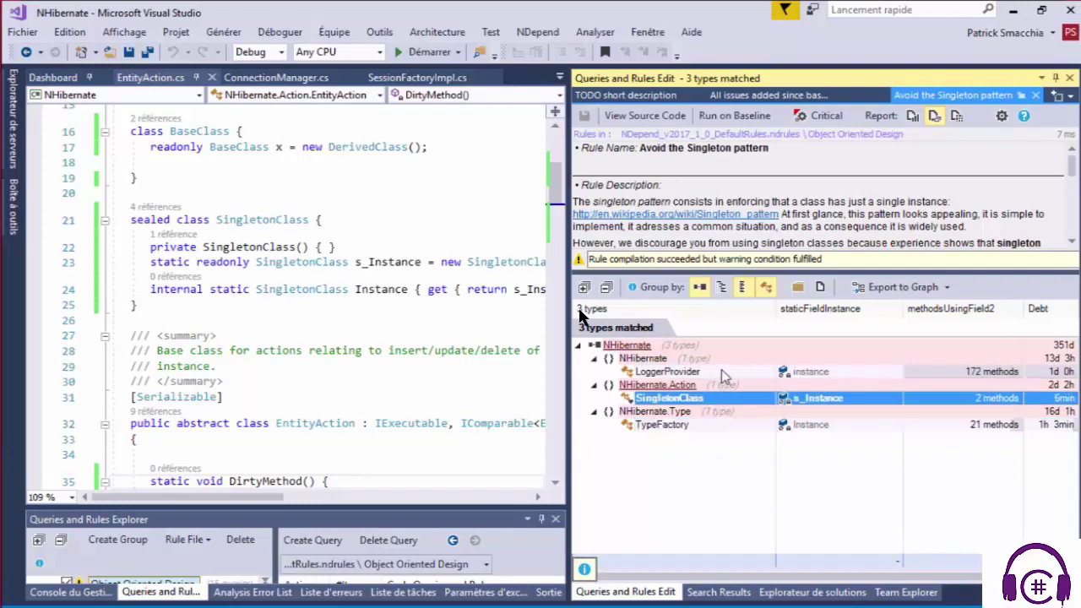
click(724, 373)
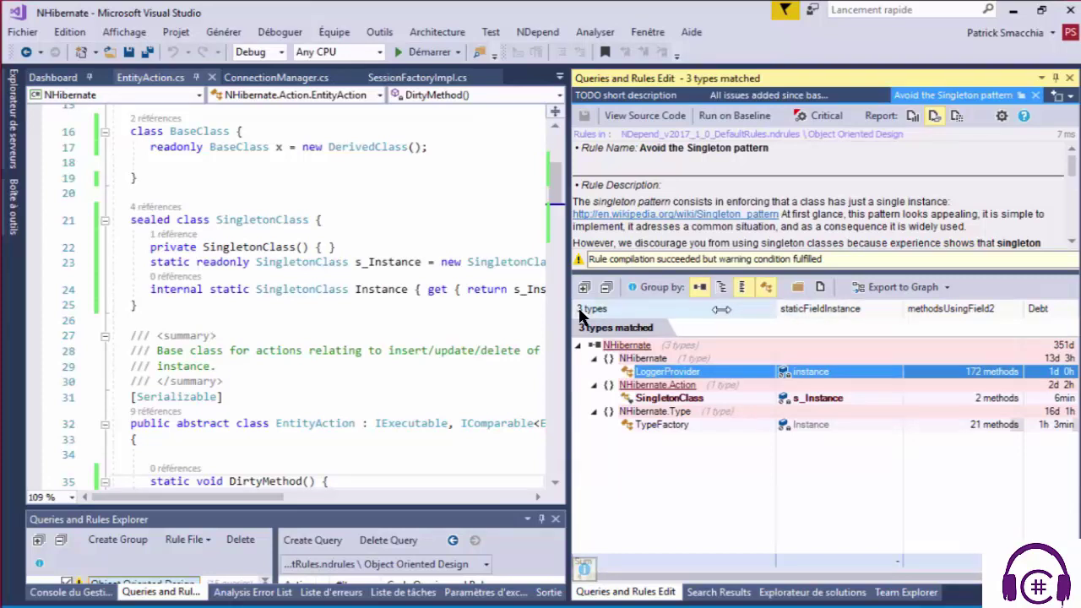
drag(722, 310, 719, 309)
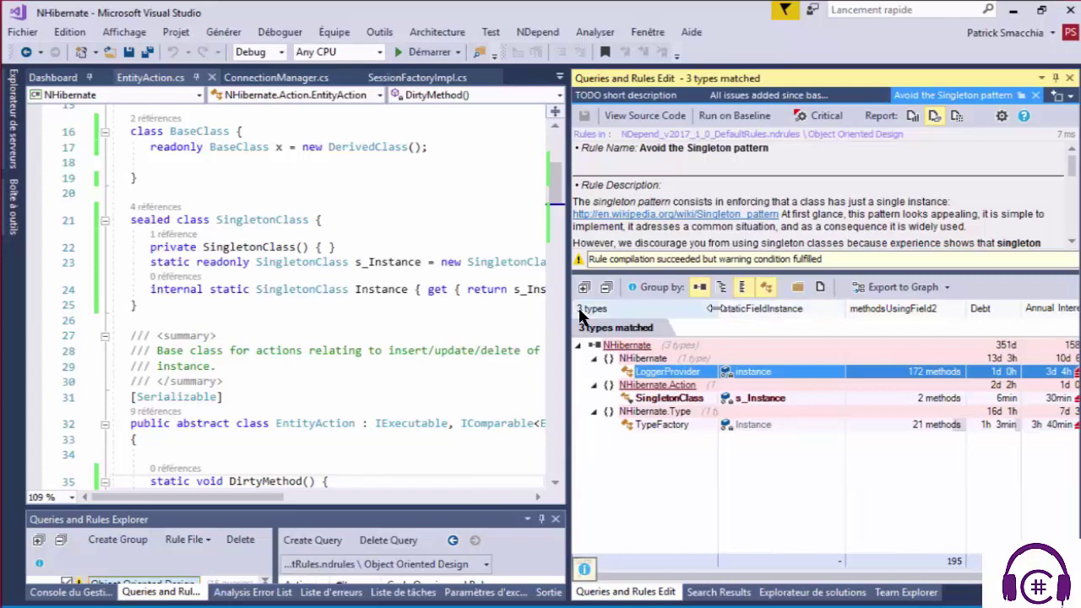
Bring up the dashboard beside the singleton rule and resize the result columns so that Debt and Annual Interest show in full
click(59, 78)
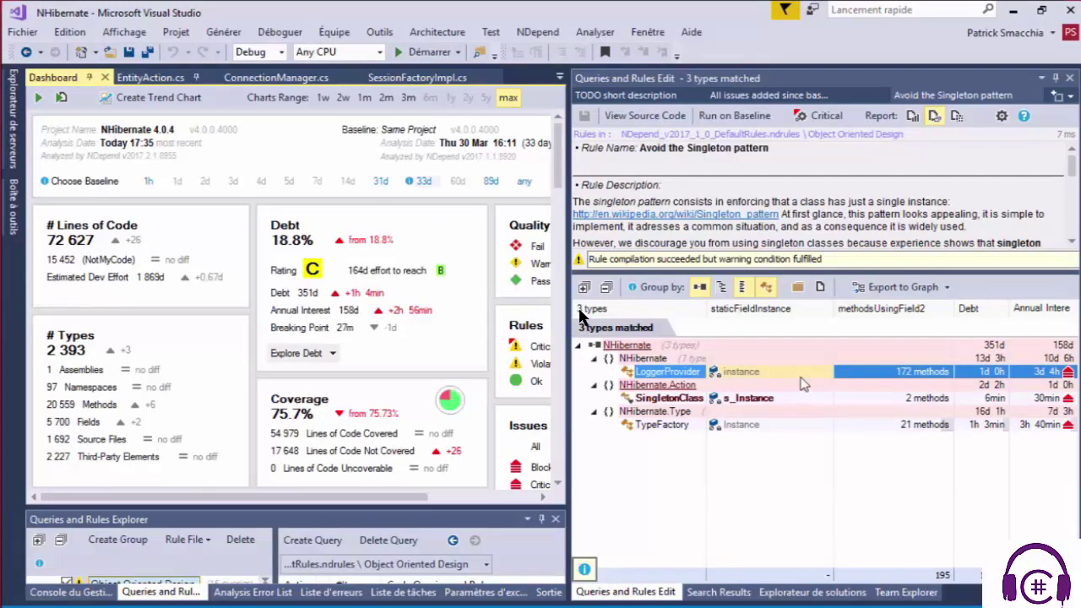
drag(955, 309, 921, 306)
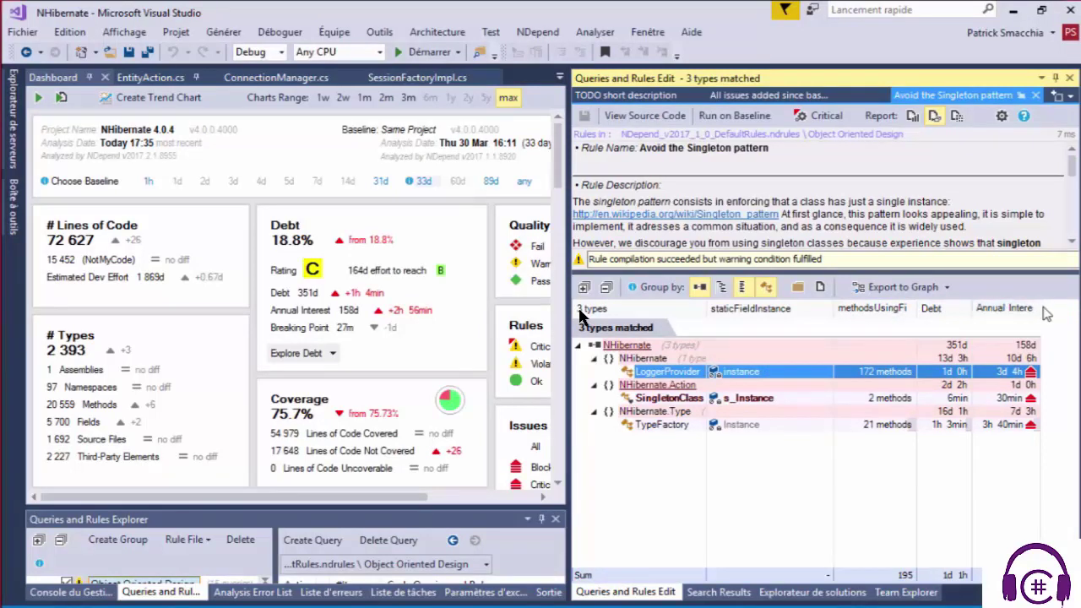
drag(1040, 309, 1063, 308)
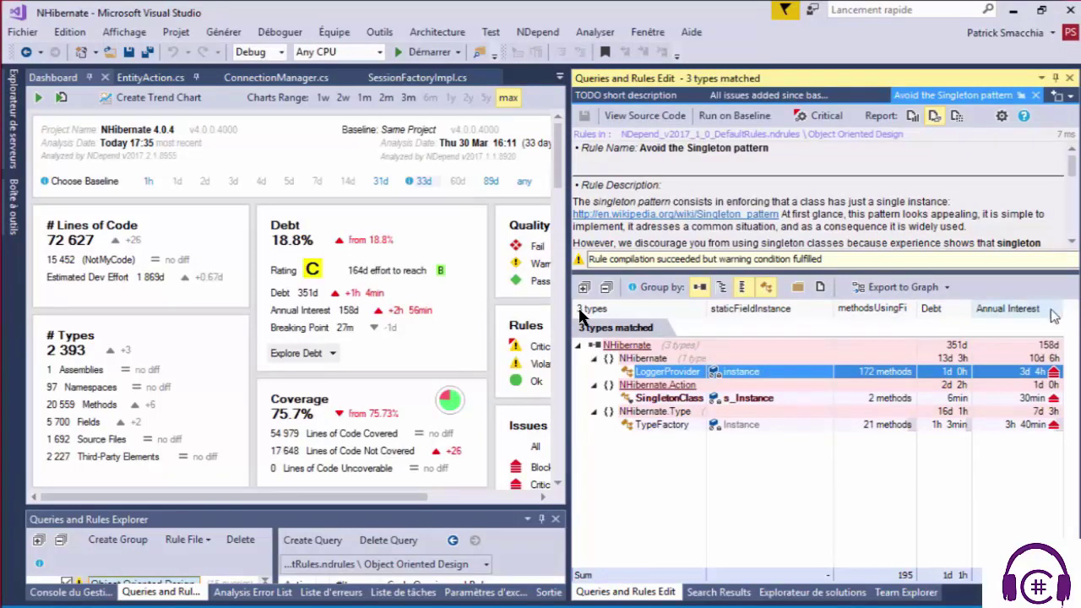
drag(973, 308, 985, 309)
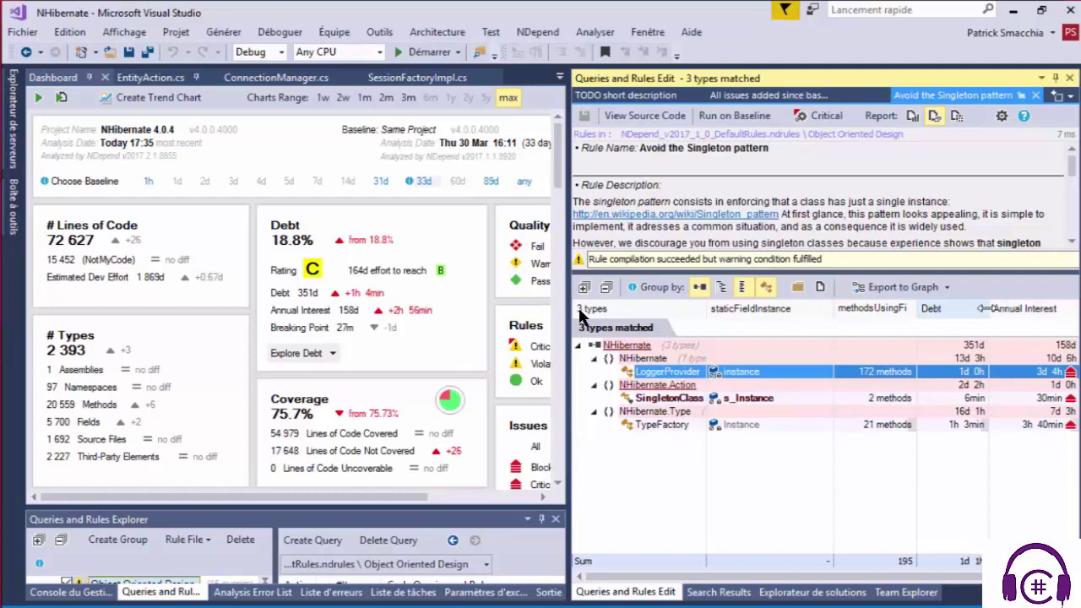
drag(984, 309, 1005, 402)
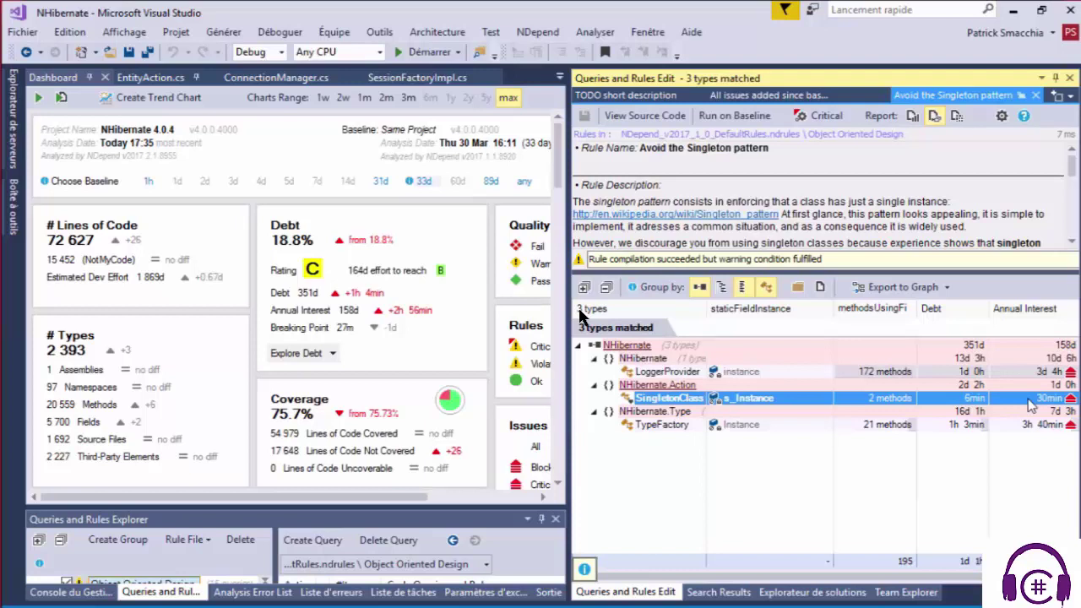
click(762, 373)
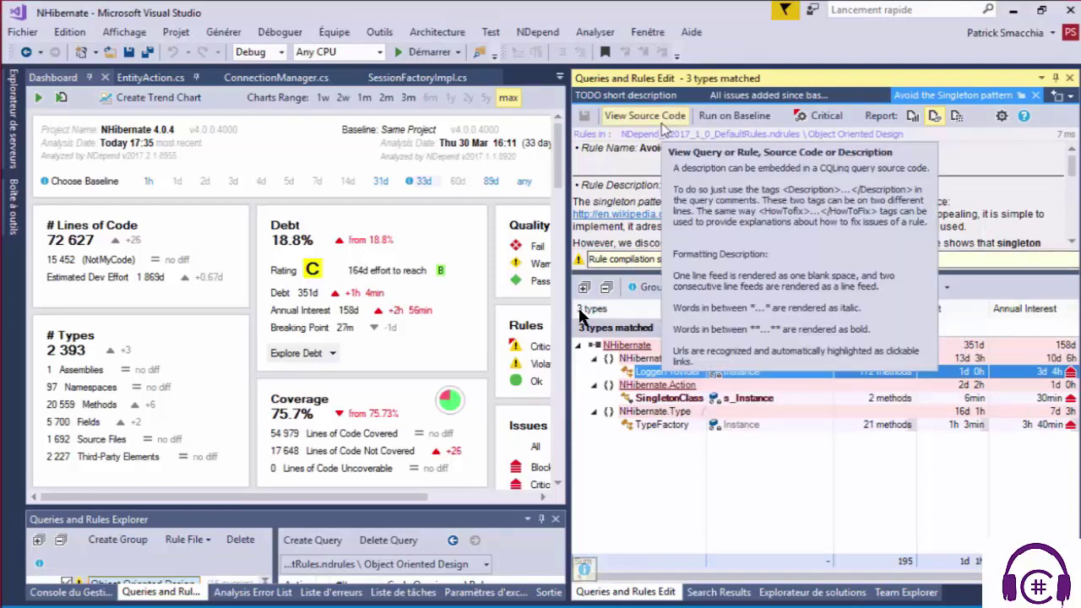
Show the singleton rule's source code in an enlarged area and highlight its Debt and AnnualInterest definitions
click(663, 124)
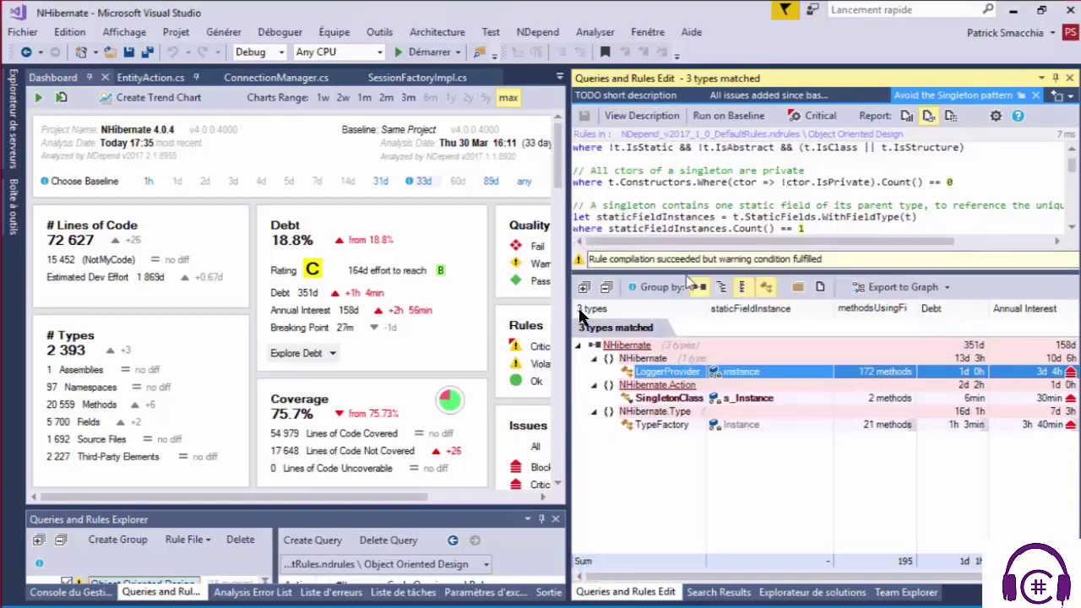
drag(687, 270, 686, 377)
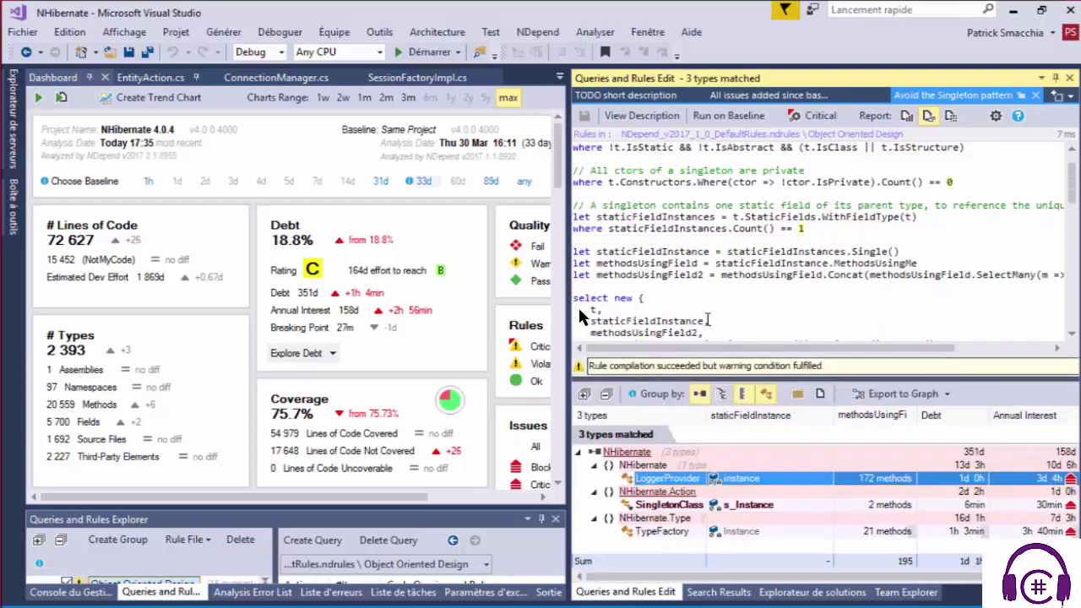
scroll(580, 313, down, 2)
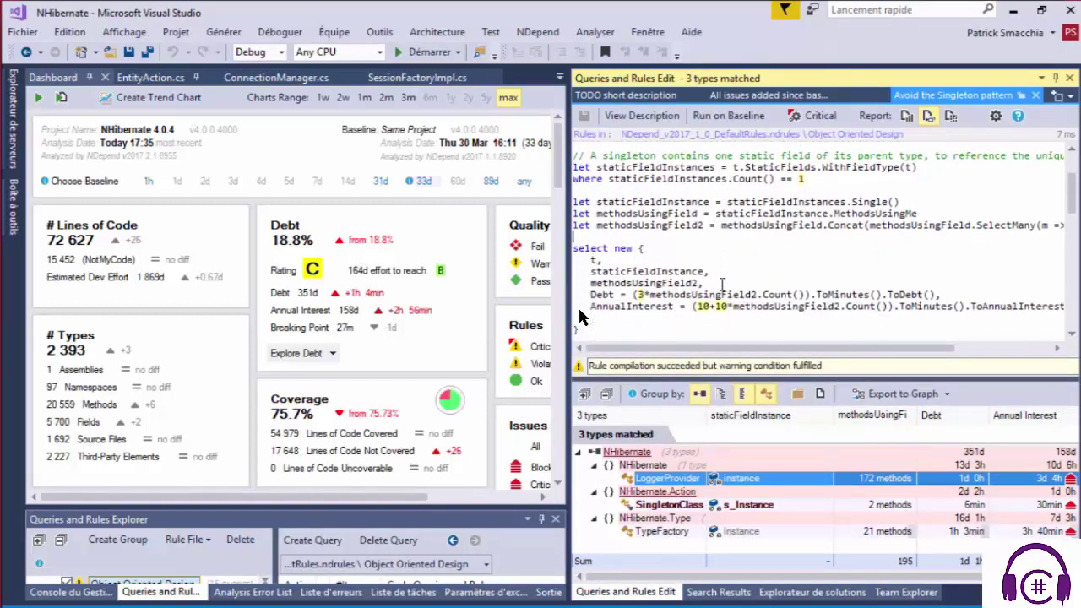
scroll(580, 315, down, 1)
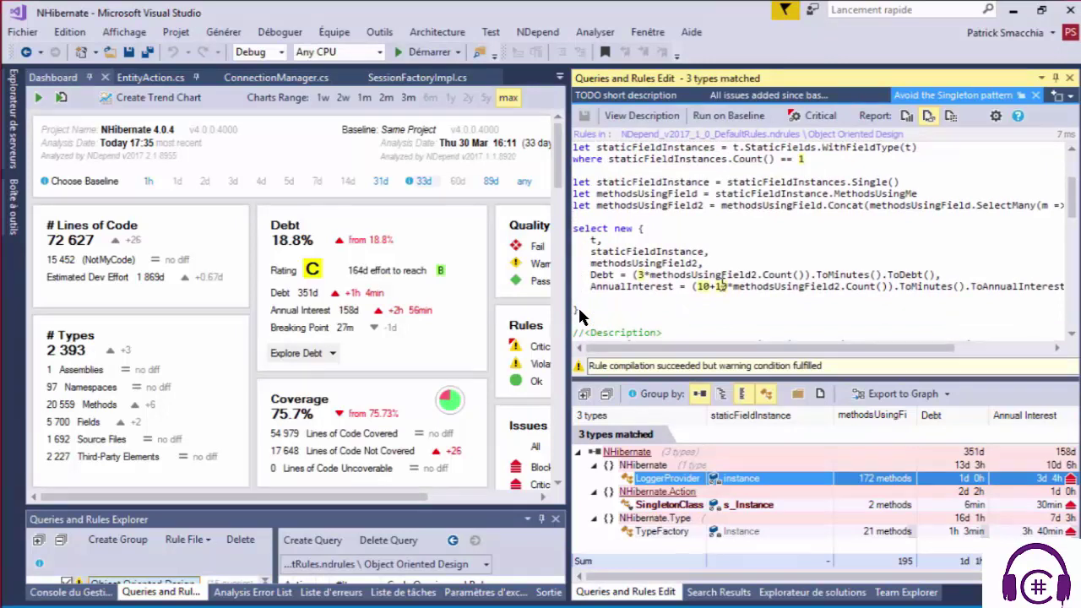
scroll(580, 315, up, 2)
scroll(579, 315, up, 1)
scroll(579, 315, down, 3)
drag(587, 275, 676, 288)
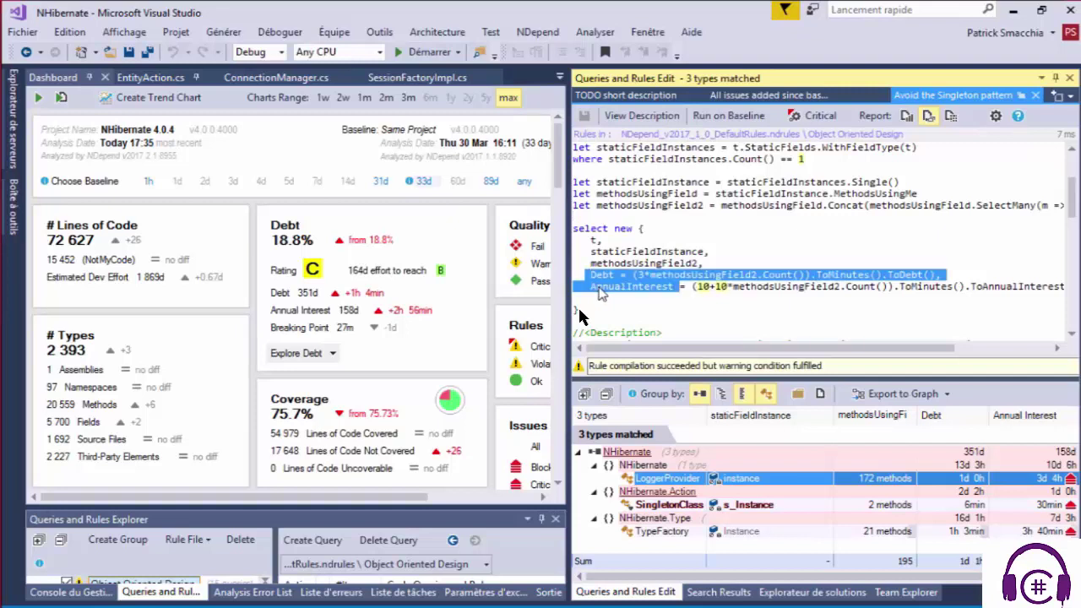
click(640, 302)
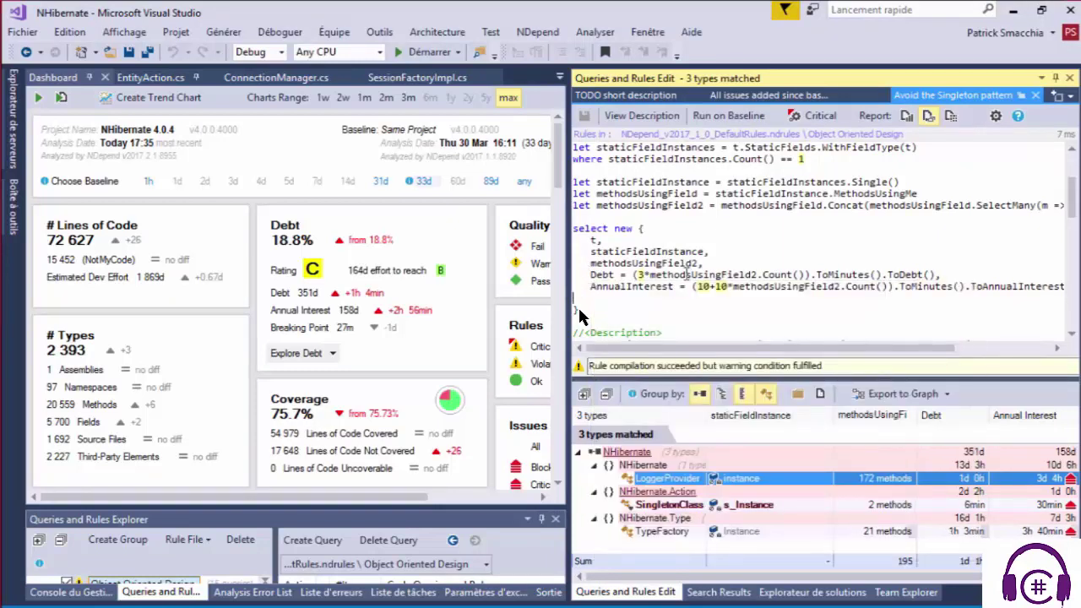
Examine how the rule's Debt and AnnualInterest formulas depend on methodsUsingField2, highlighting the relevant terms
double_click(686, 274)
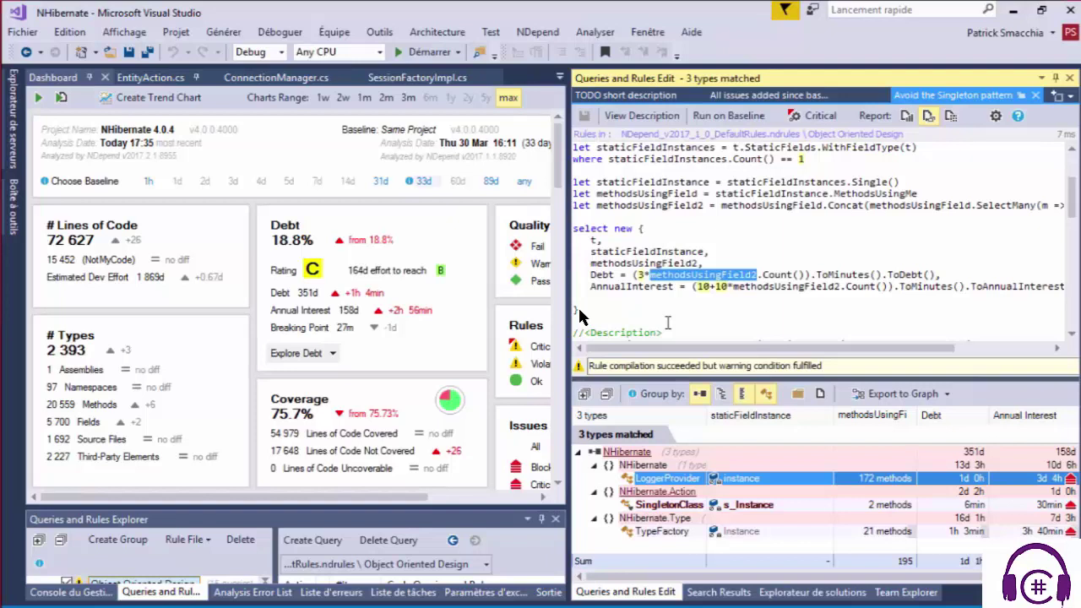
double_click(633, 287)
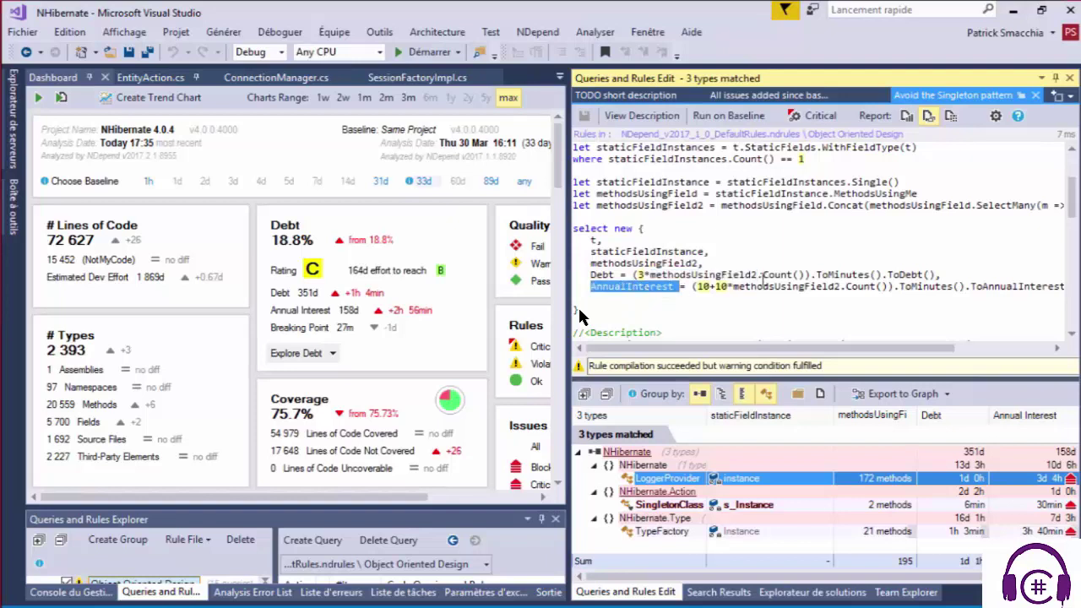
double_click(778, 287)
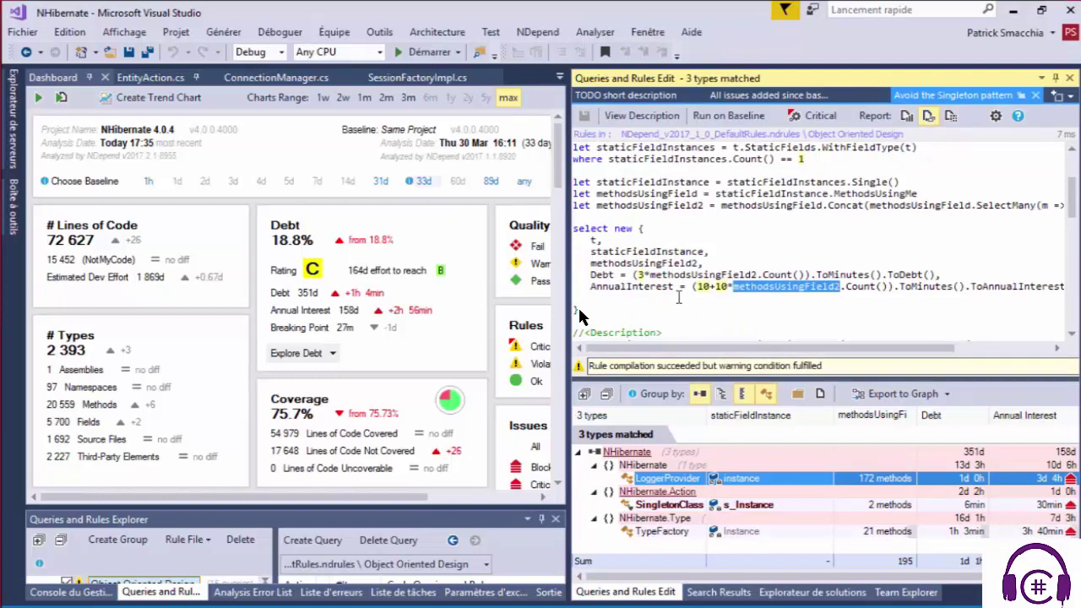
drag(696, 287, 812, 287)
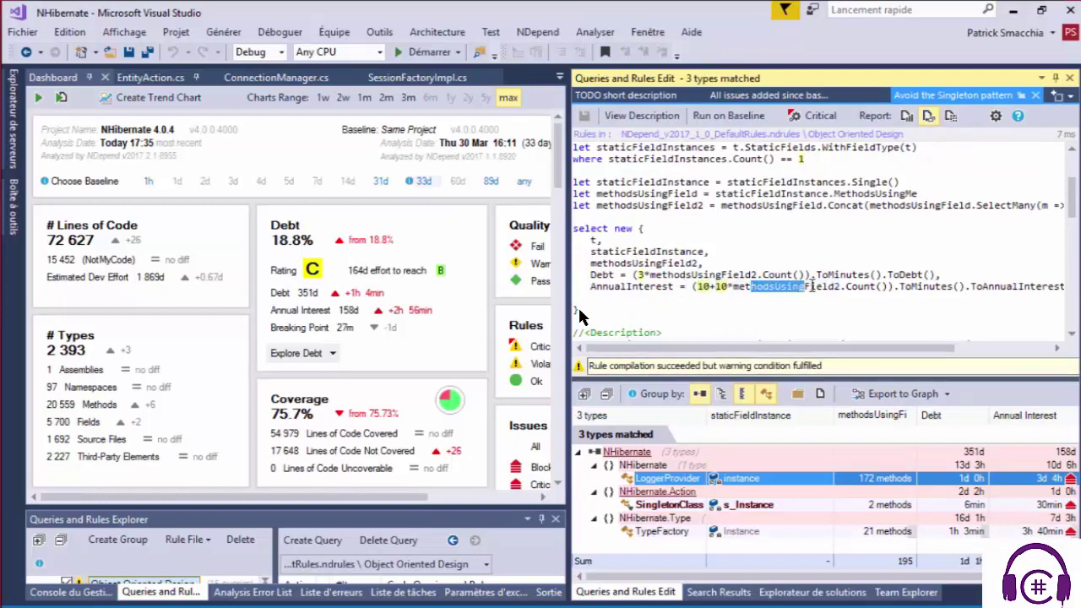
drag(731, 288, 839, 296)
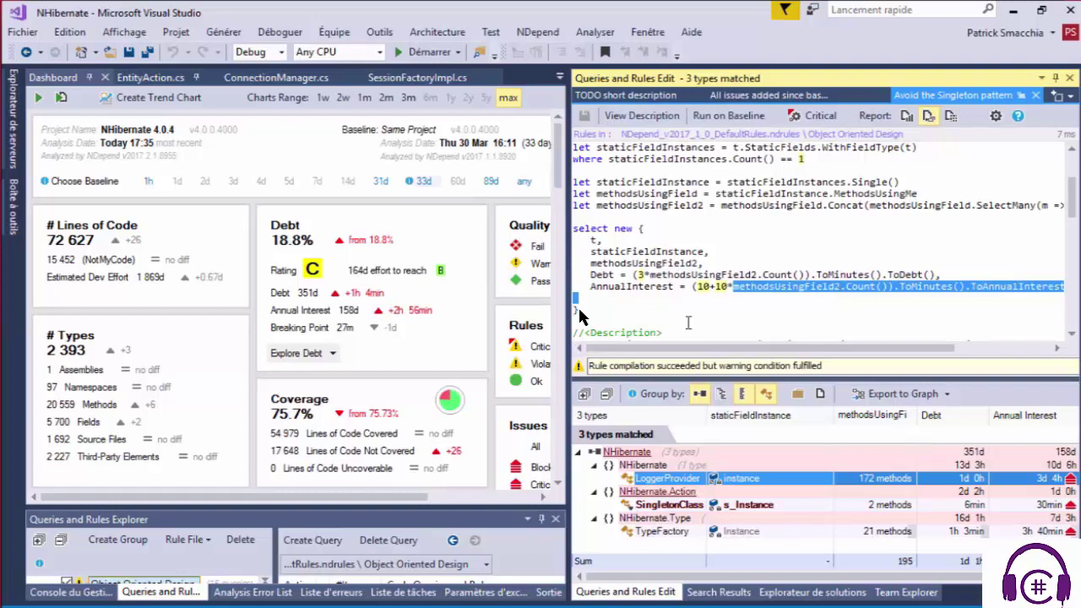
Widen the dashboard to show its full width and examine the Quality Gates, Rules and Issues sections
drag(569, 342, 737, 339)
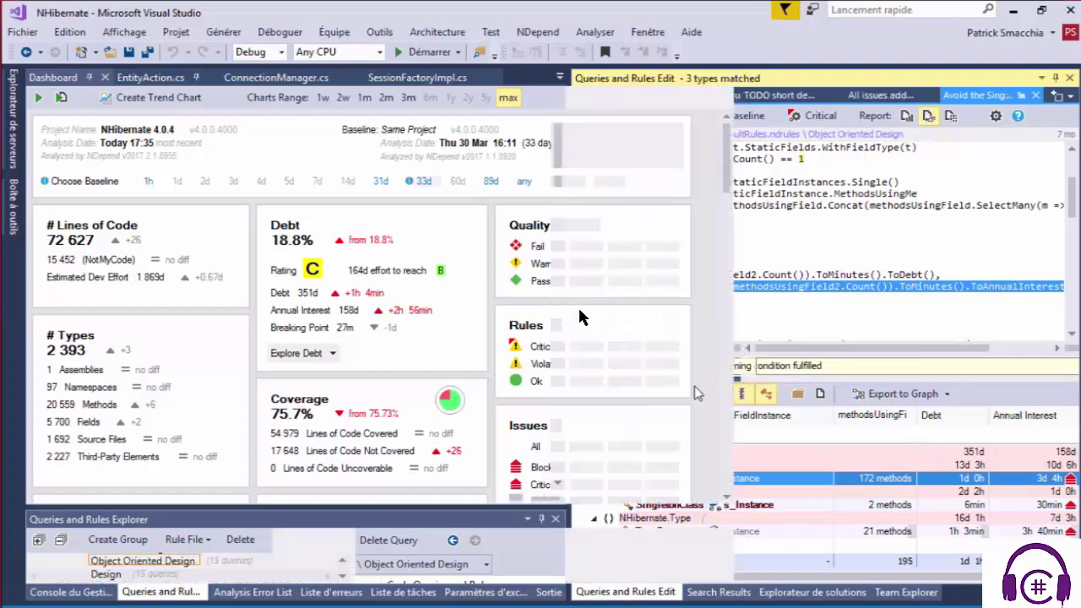
scroll(667, 439, down, 2)
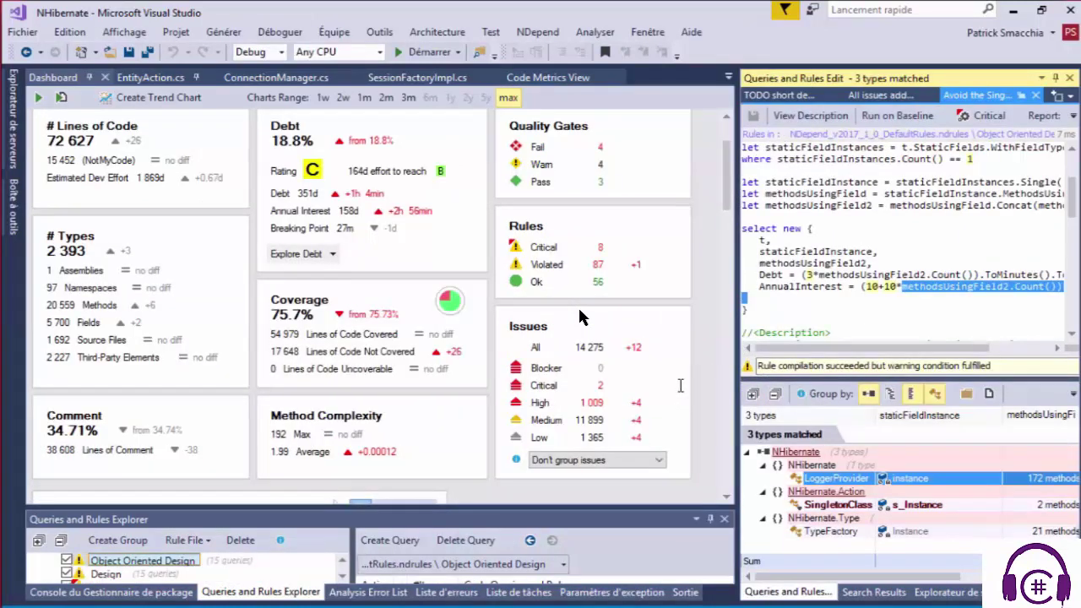
scroll(580, 314, down, 2)
scroll(580, 314, up, 4)
scroll(580, 314, down, 2)
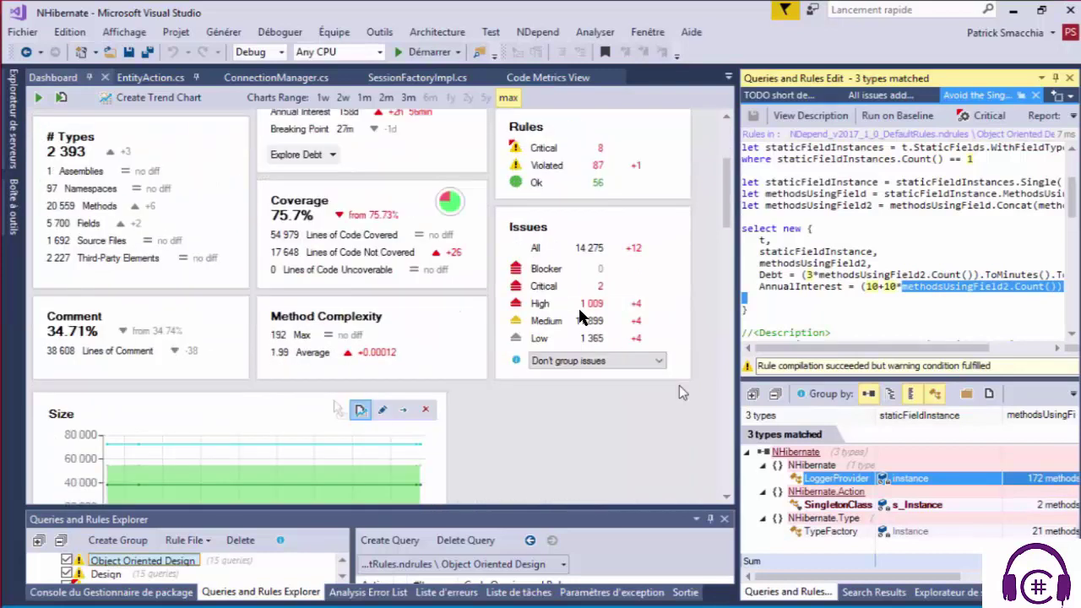
scroll(580, 315, up, 2)
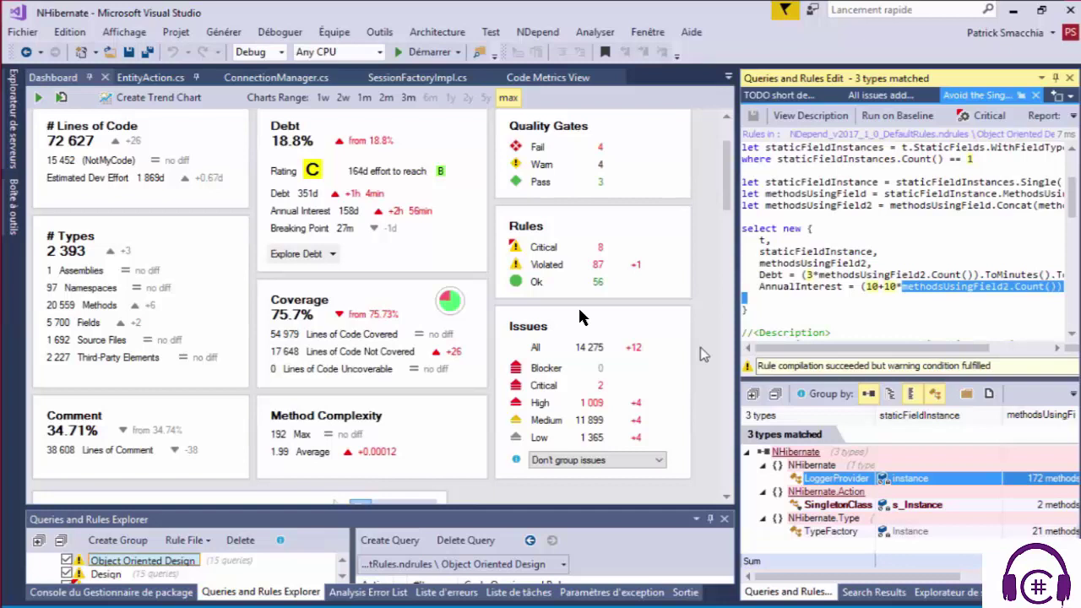
Open the Quality Gates Evolution query from the dashboard's failed gates and show its description in a wider area
scroll(580, 315, up, 2)
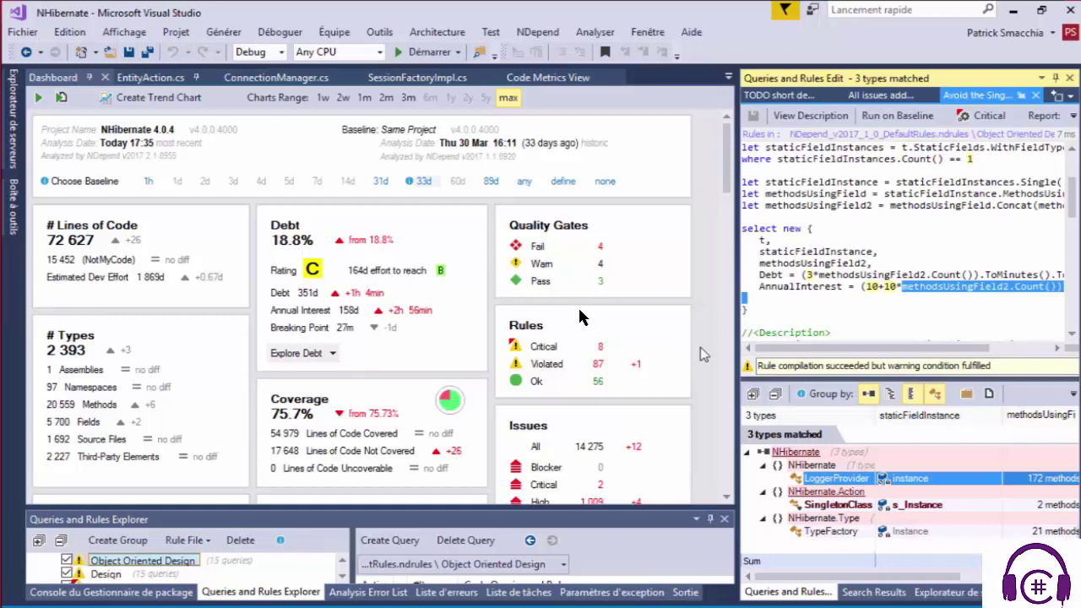
scroll(580, 317, down, 2)
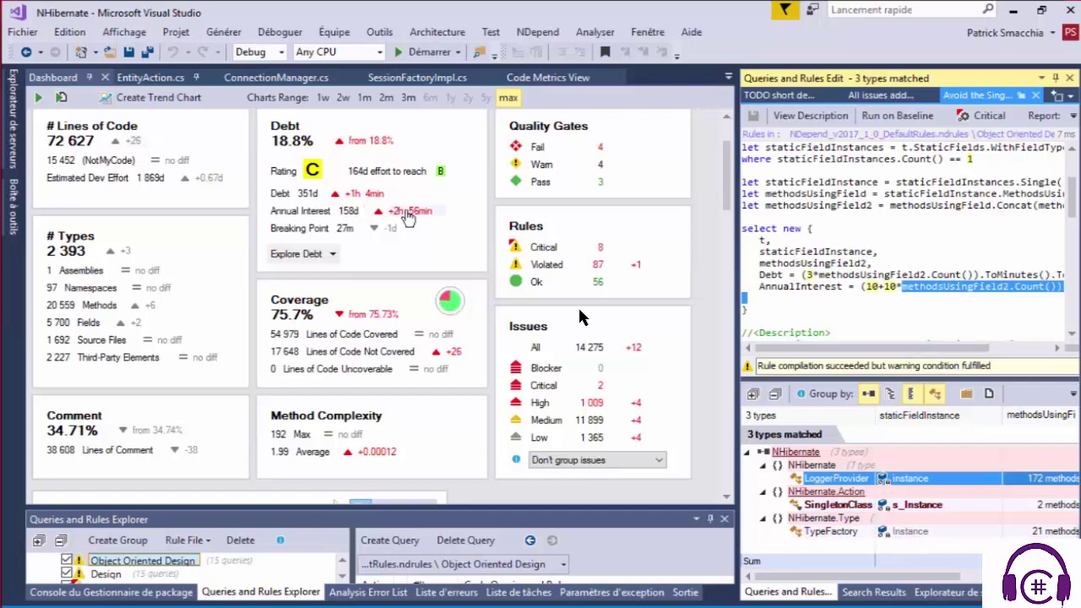
scroll(639, 244, up, 2)
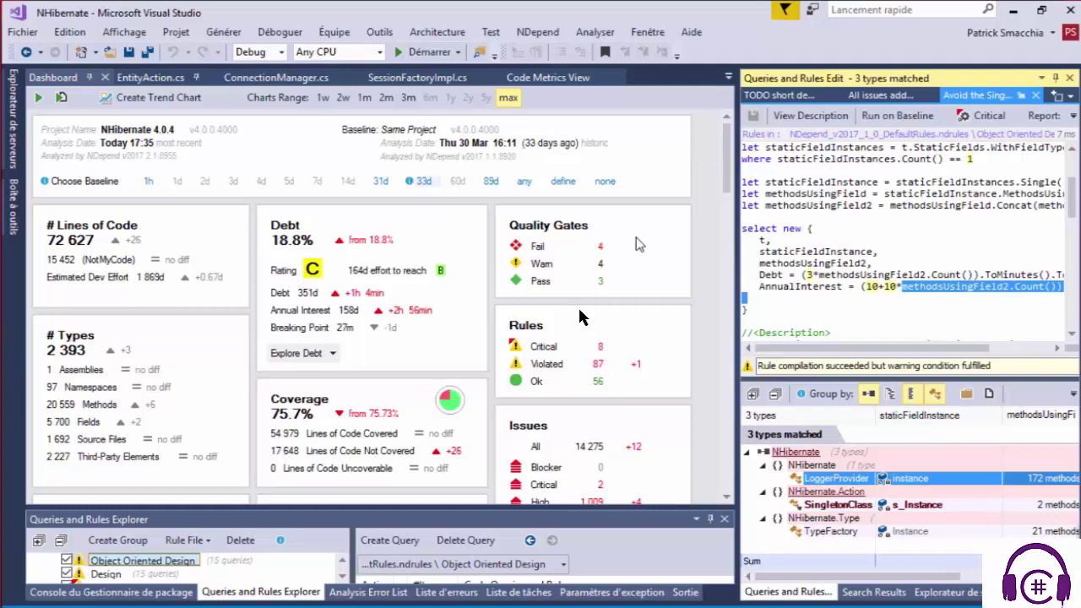
click(582, 251)
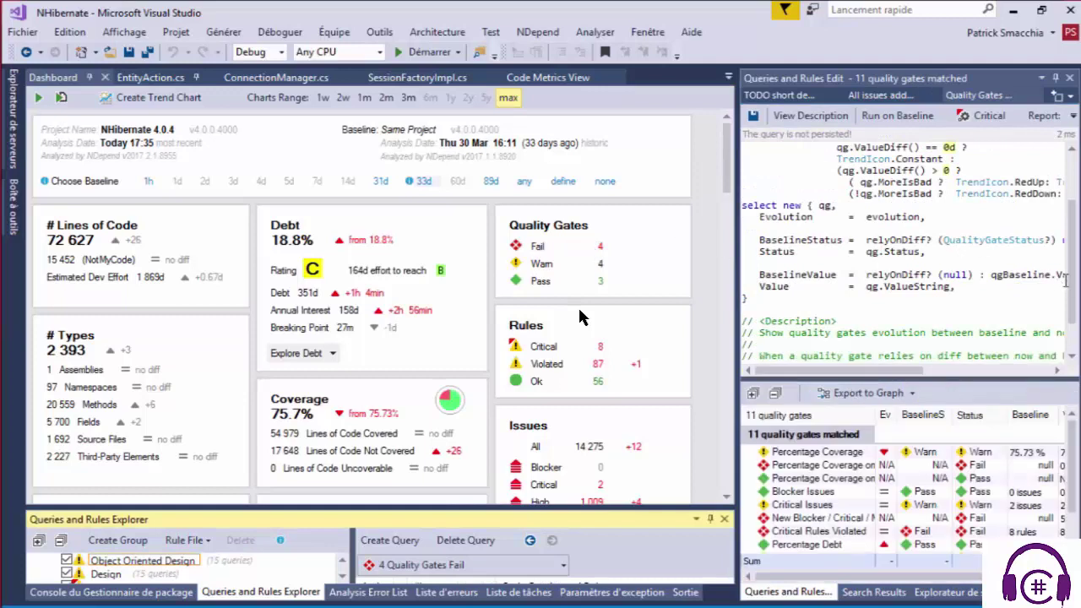
click(1071, 284)
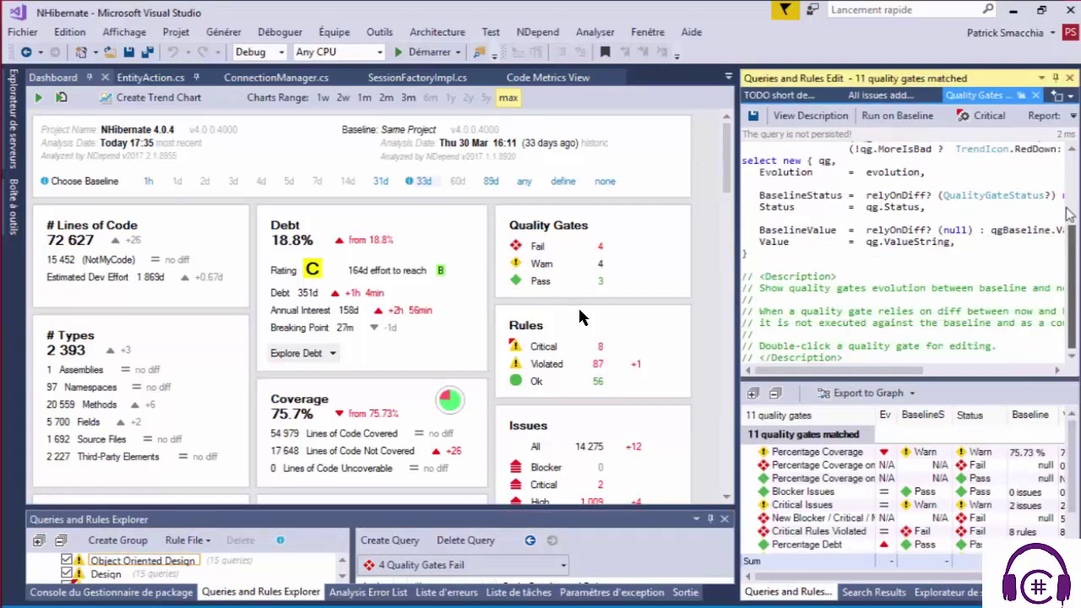
scroll(1071, 210, up, 5)
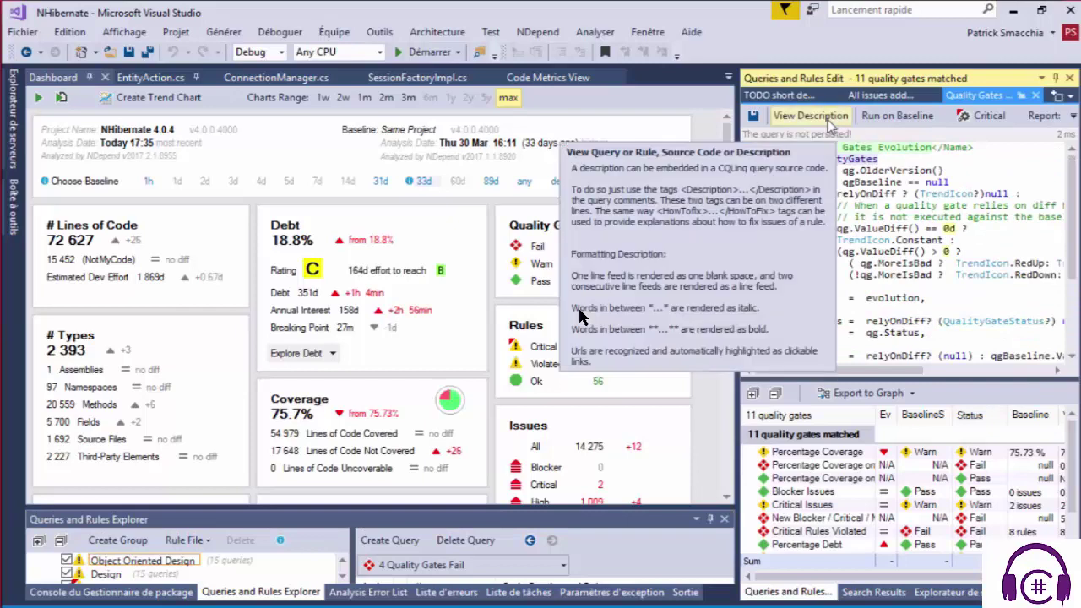
click(811, 115)
drag(739, 364, 664, 361)
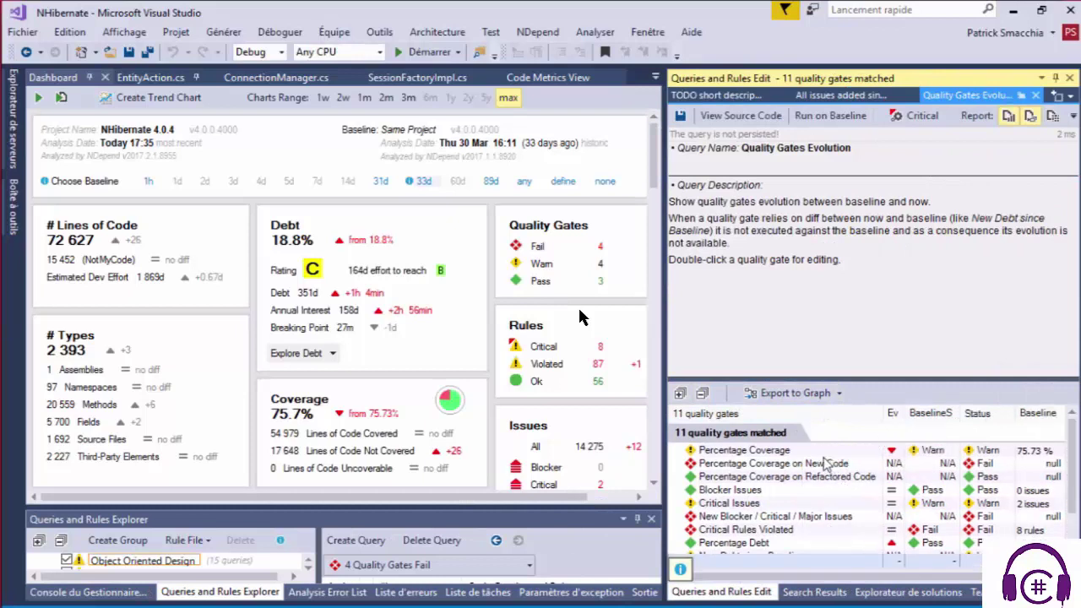
Open the Percentage Coverage on New Code quality gate's source code in a taller area and highlight its failif and warnif conditions
click(825, 454)
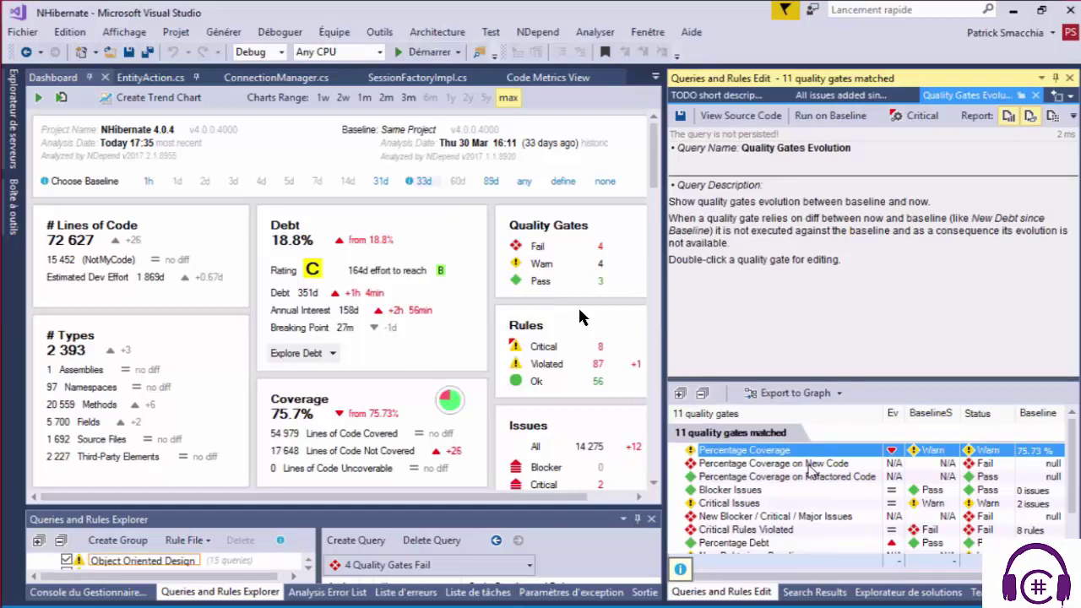
click(810, 465)
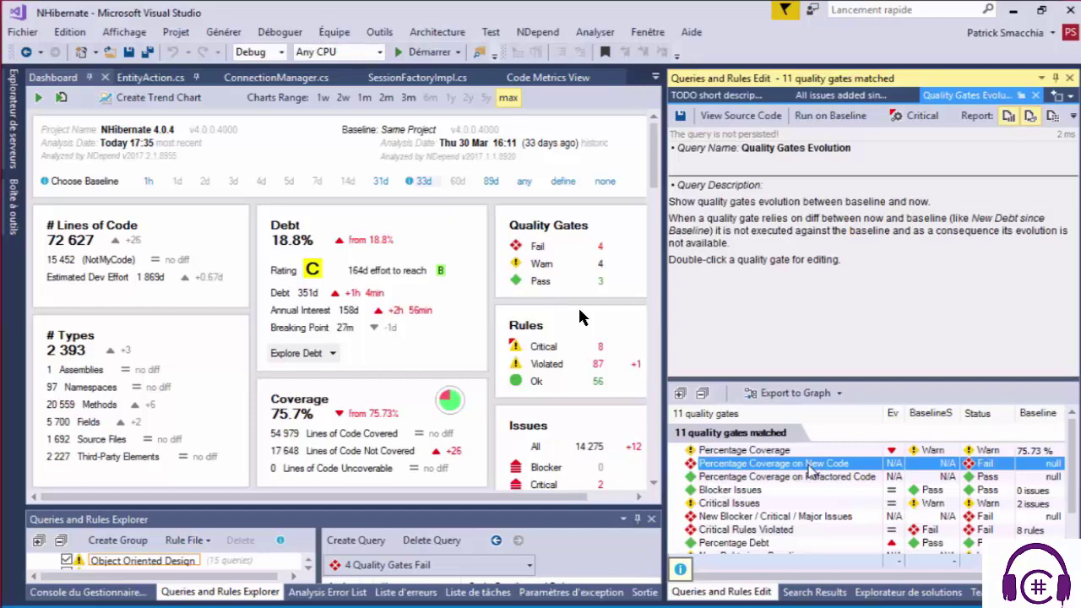
double_click(809, 469)
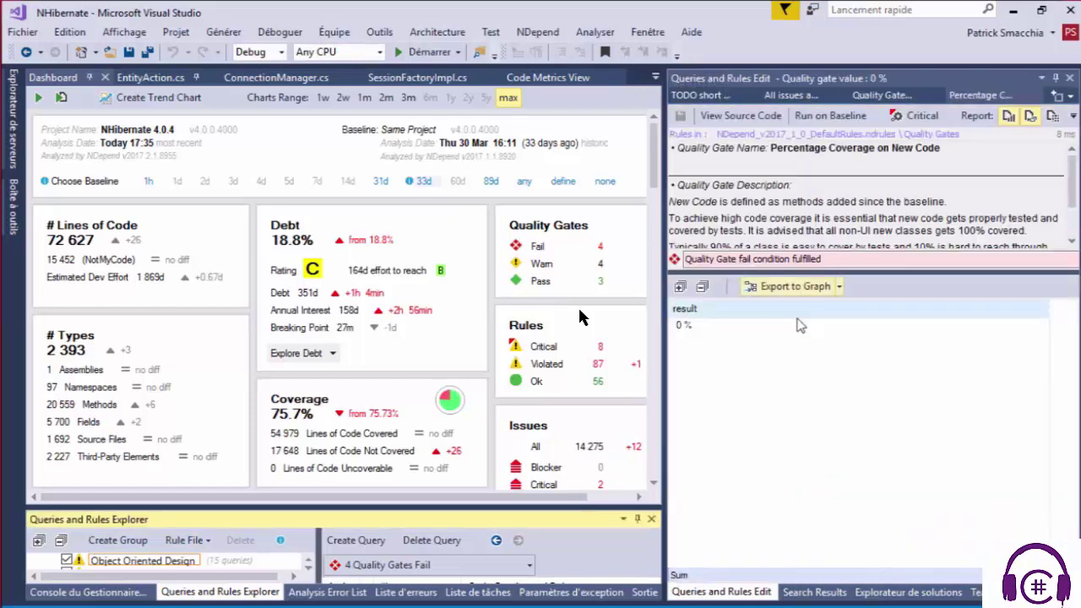
click(724, 114)
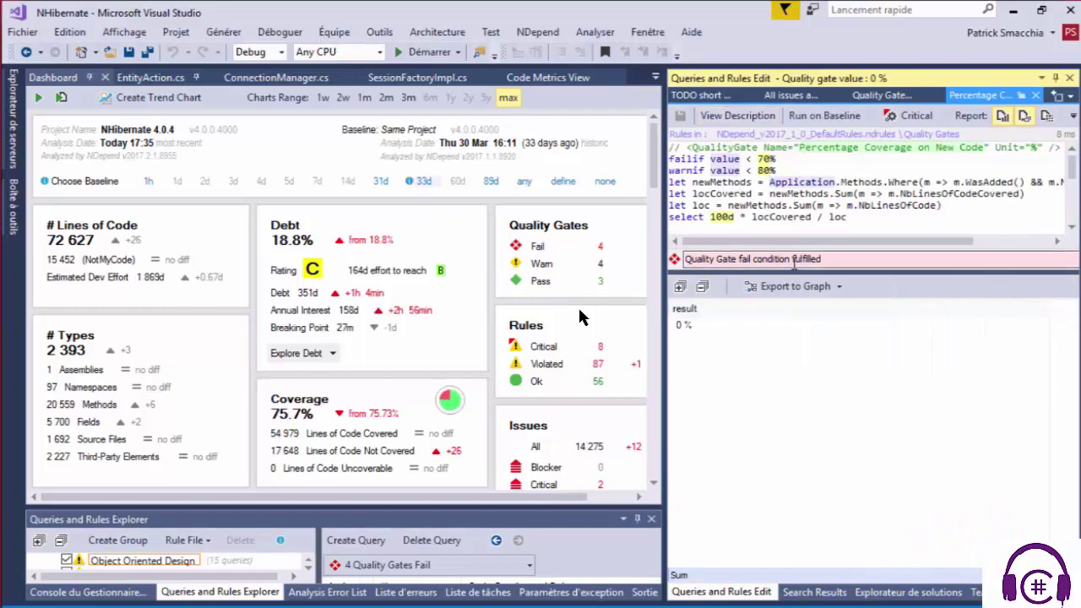
drag(794, 270, 794, 354)
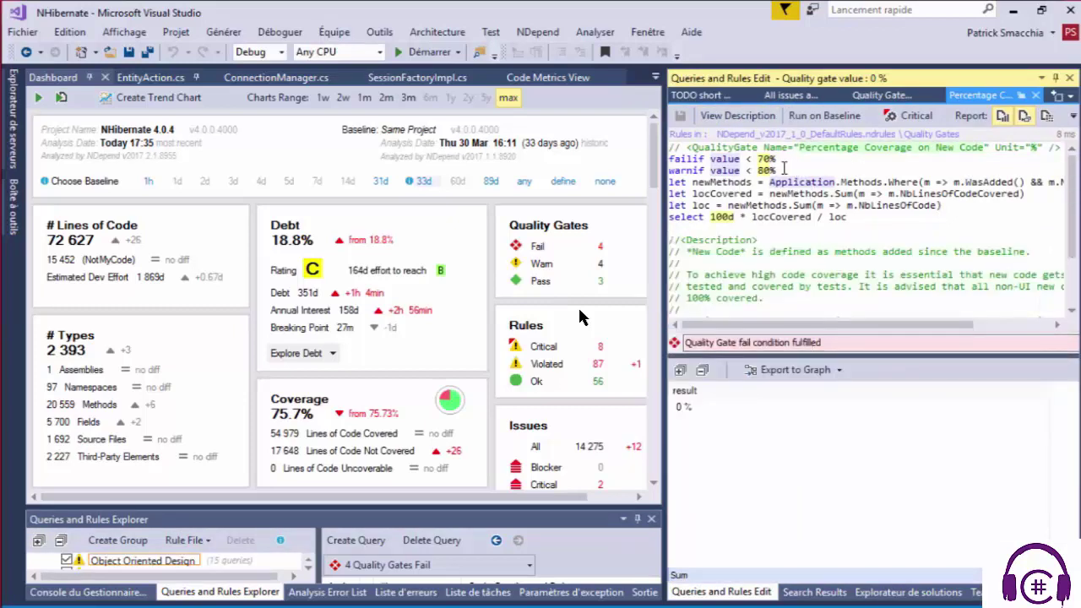
drag(669, 159, 793, 157)
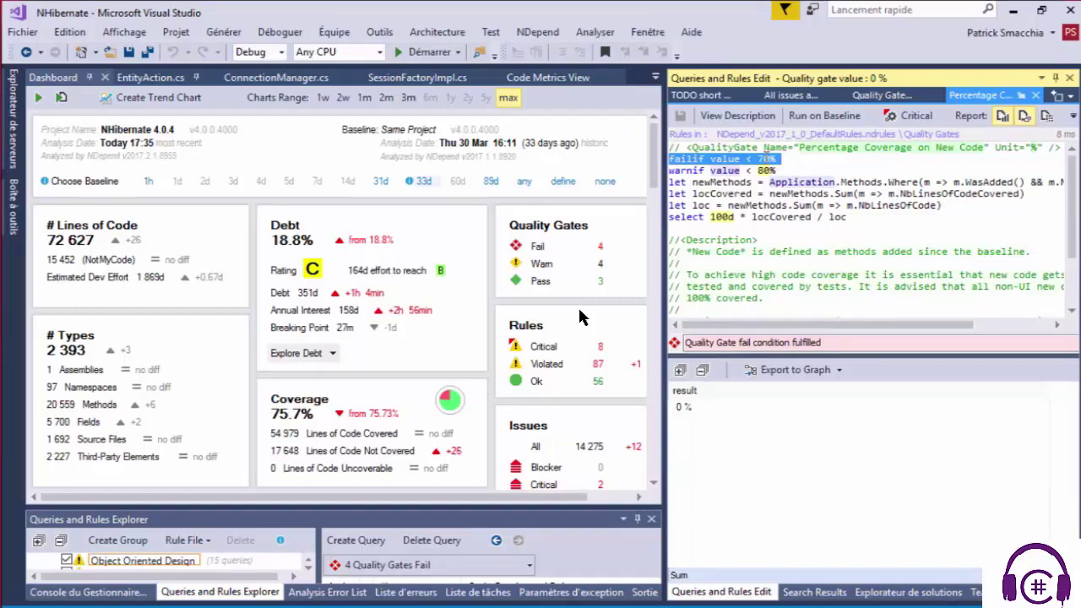
double_click(714, 172)
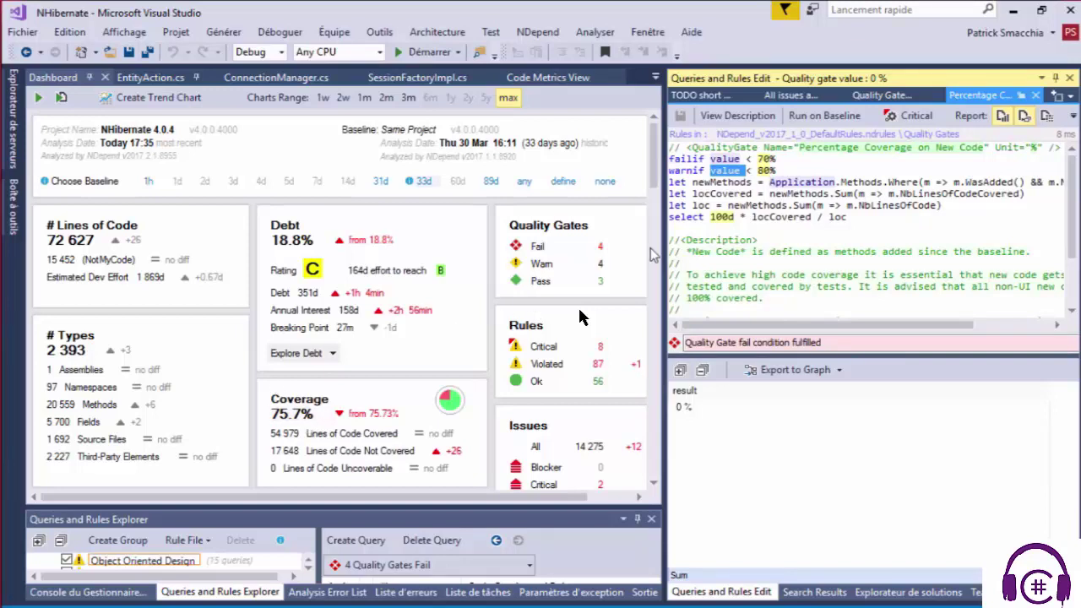
Widen the dashboard, enlarge the Queries and Rules Explorer and list the Quality Gates group of the default rules file
drag(665, 253, 725, 254)
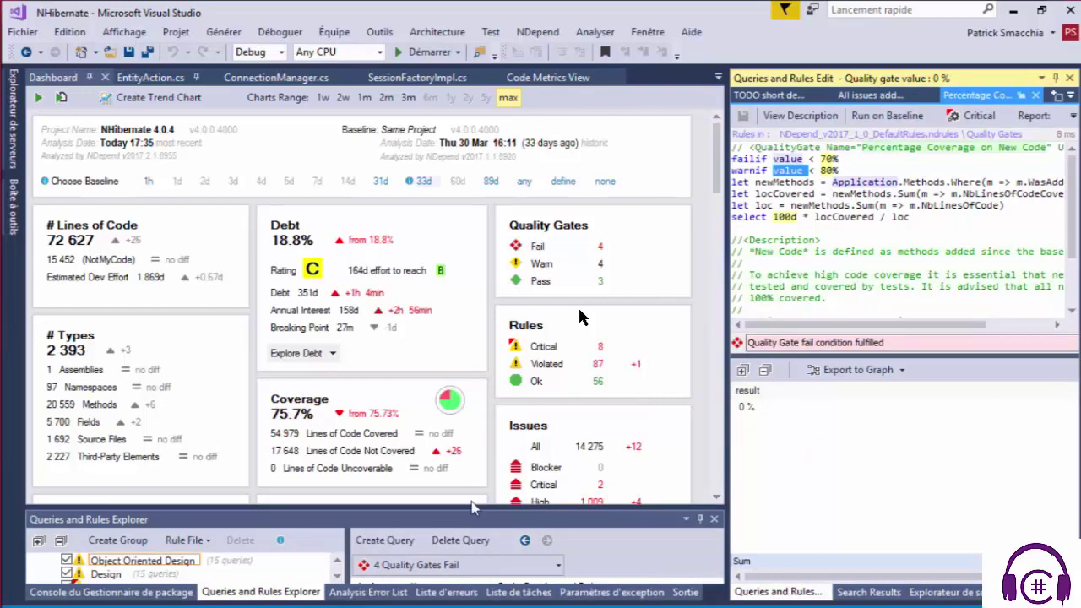
drag(470, 505, 470, 445)
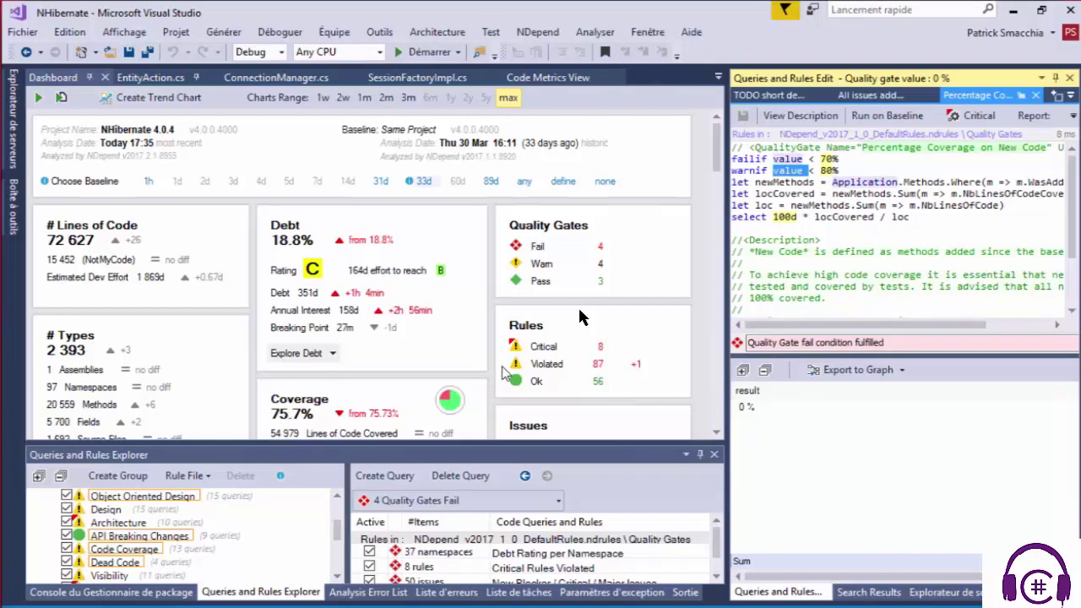
drag(340, 529, 340, 507)
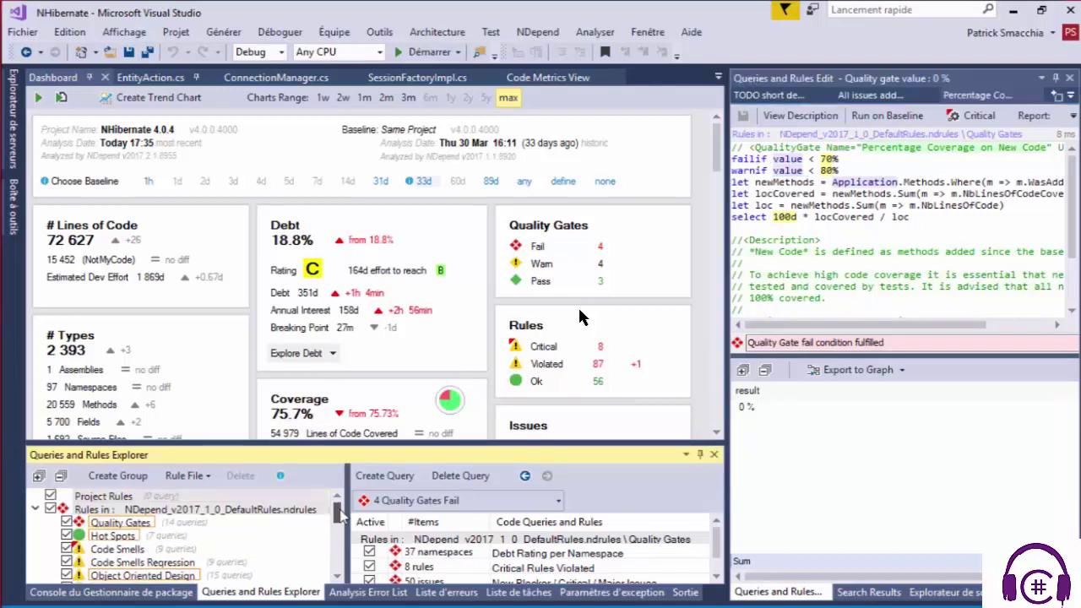
click(152, 521)
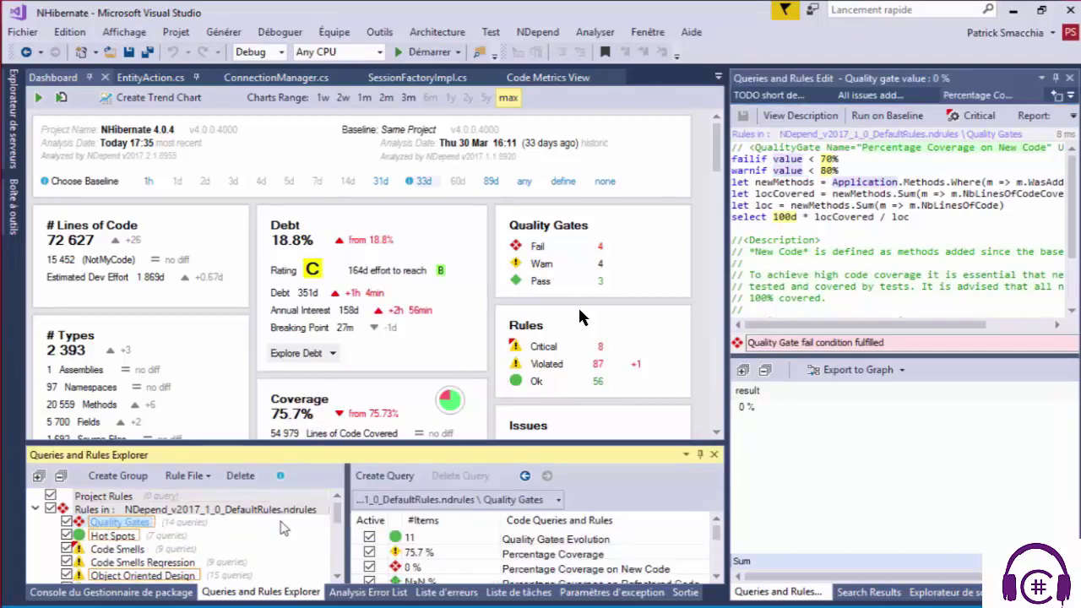
Run the NDepend analysis with report building and skip the beginner dialog, choosing not to show it again
scroll(672, 363, down, 4)
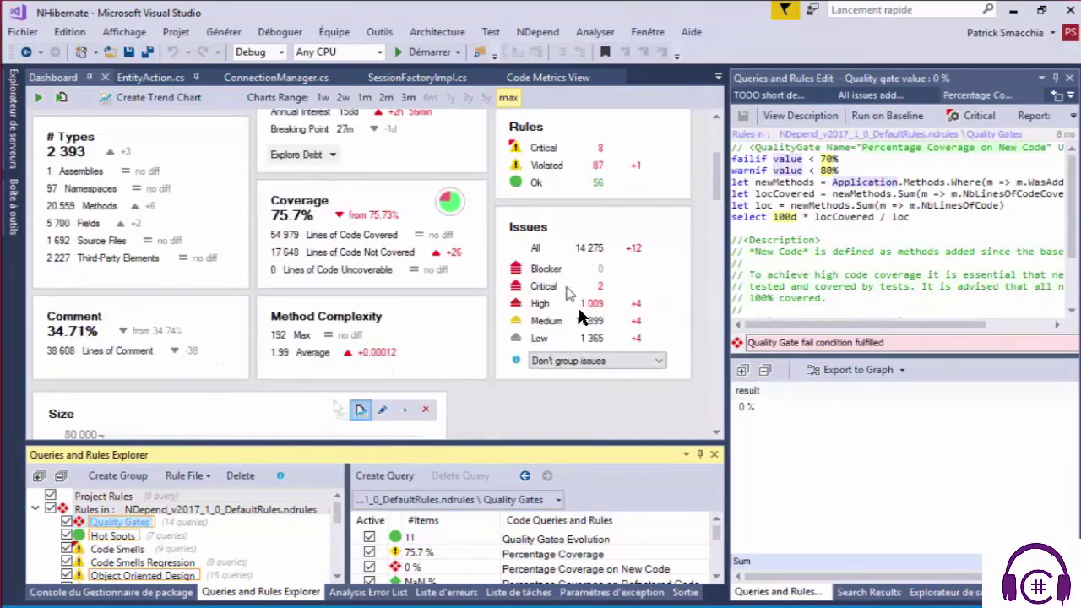
scroll(640, 316, up, 3)
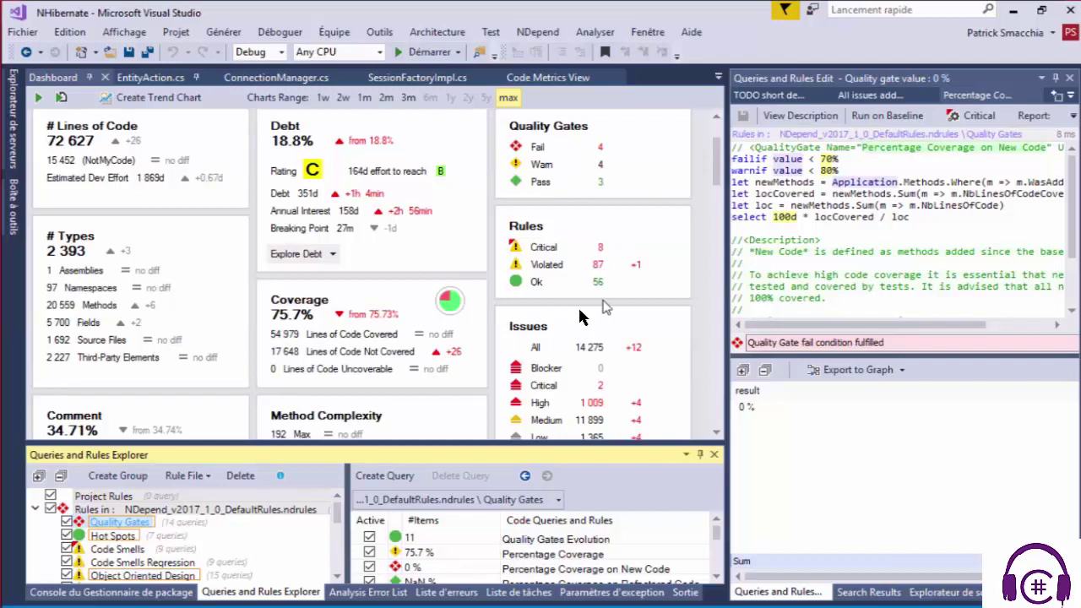
scroll(601, 380, down, 3)
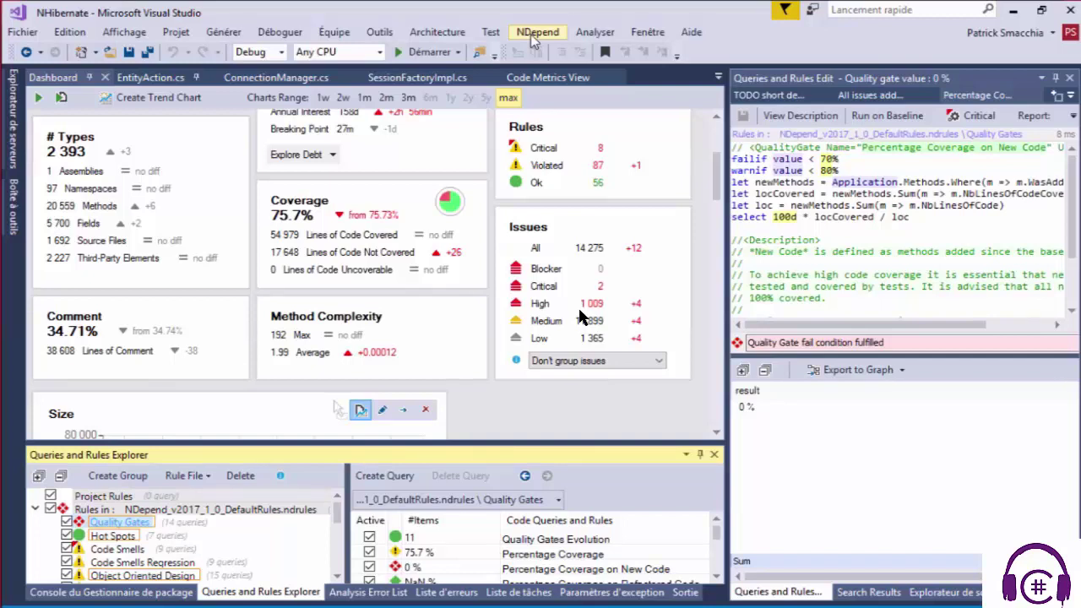
scroll(391, 206, up, 5)
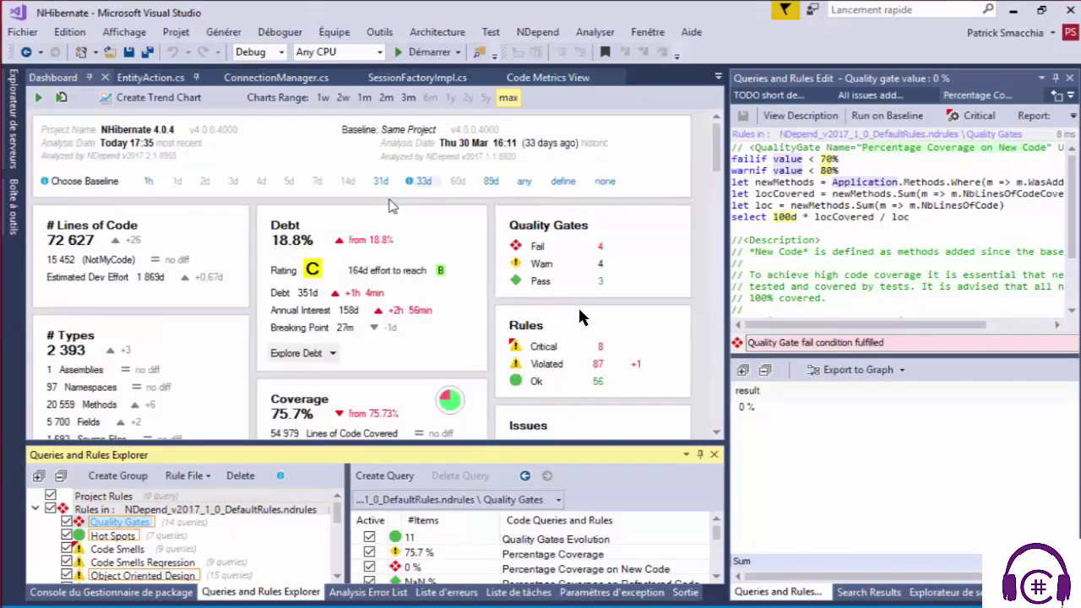
scroll(413, 243, down, 1)
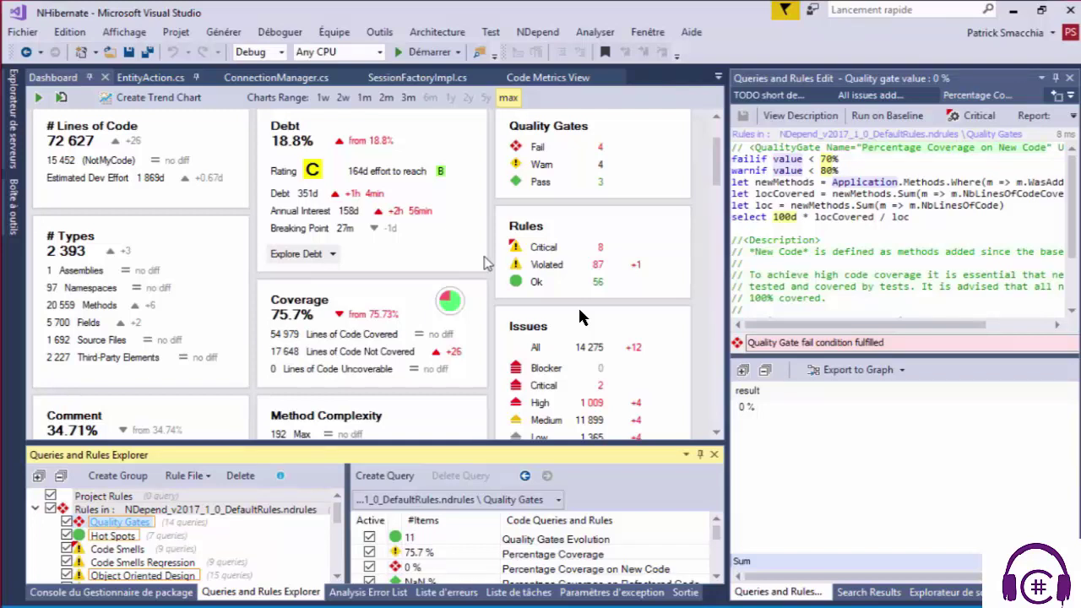
click(63, 98)
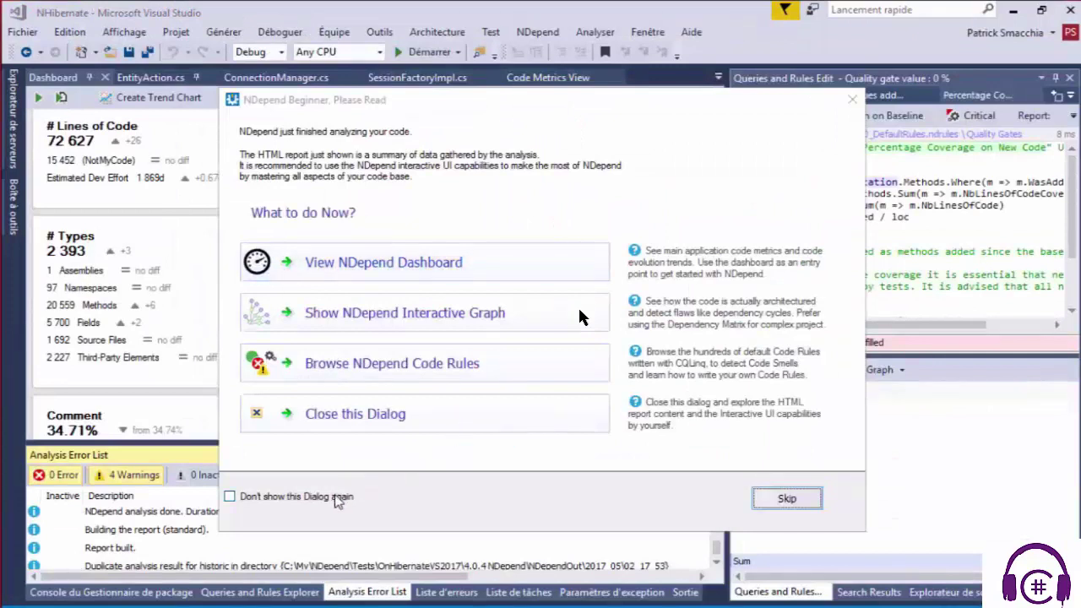
click(338, 498)
click(781, 500)
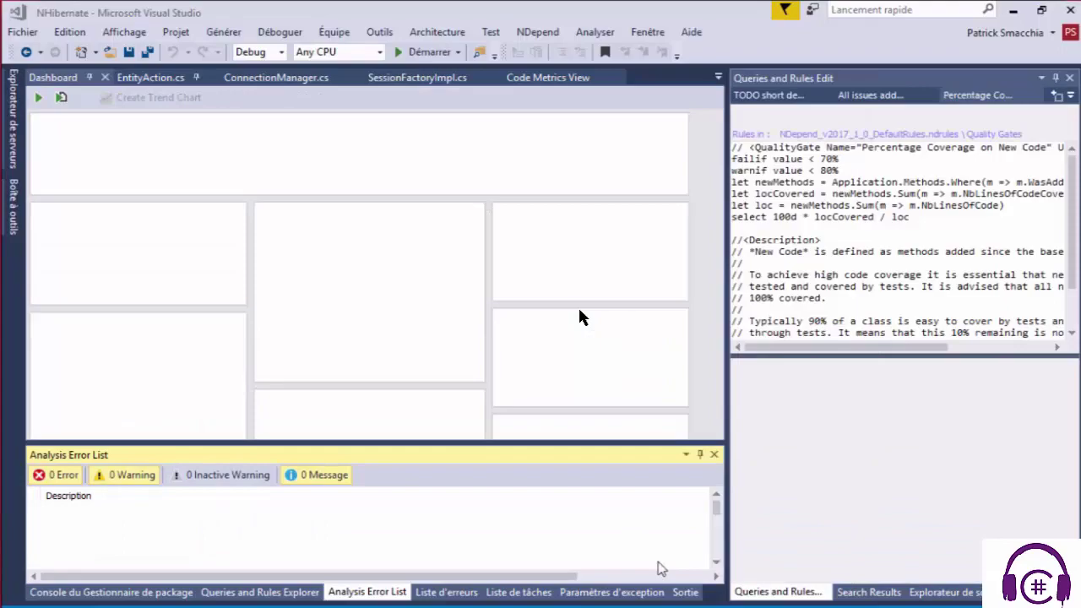
Switch to the NDepend HTML report in the browser and examine its Application Metrics, including the total issues and their change
key(alt+Tab)
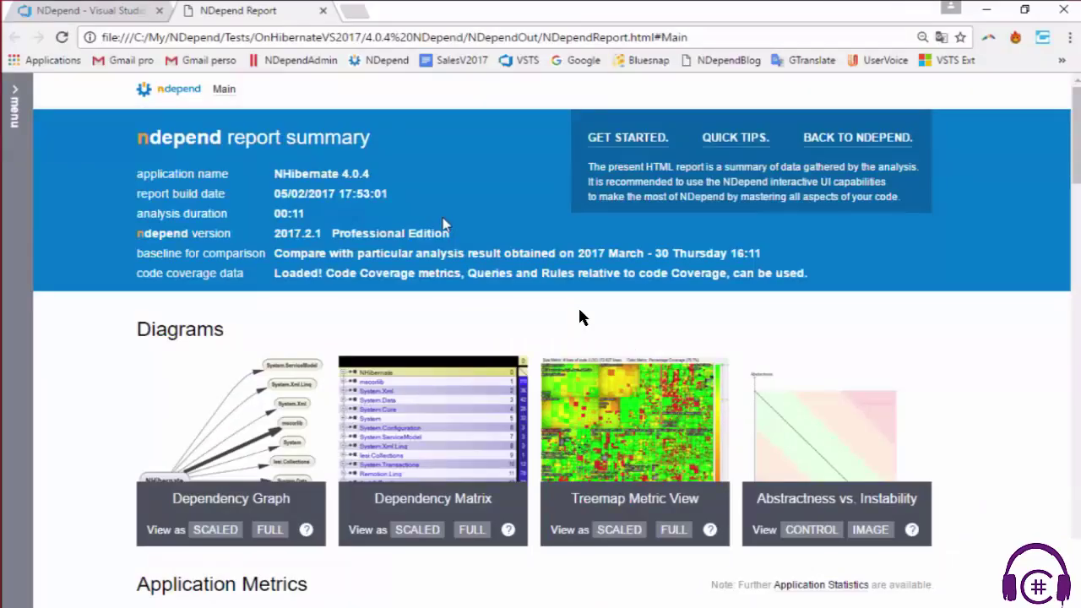
scroll(582, 317, down, 1)
scroll(581, 316, up, 1)
scroll(581, 317, down, 4)
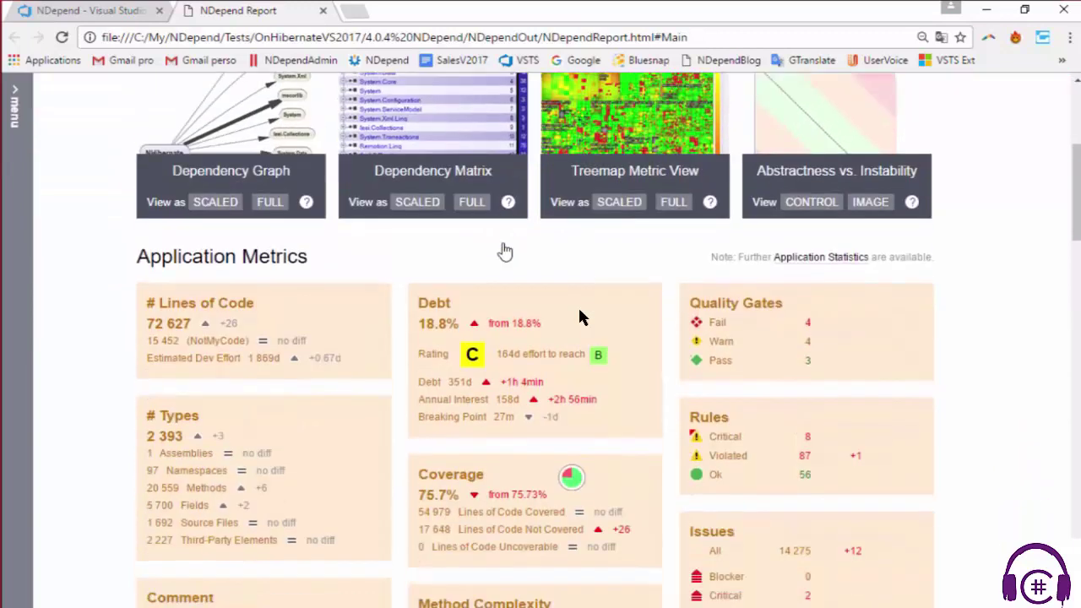
scroll(581, 317, down, 1)
scroll(581, 317, down, 2)
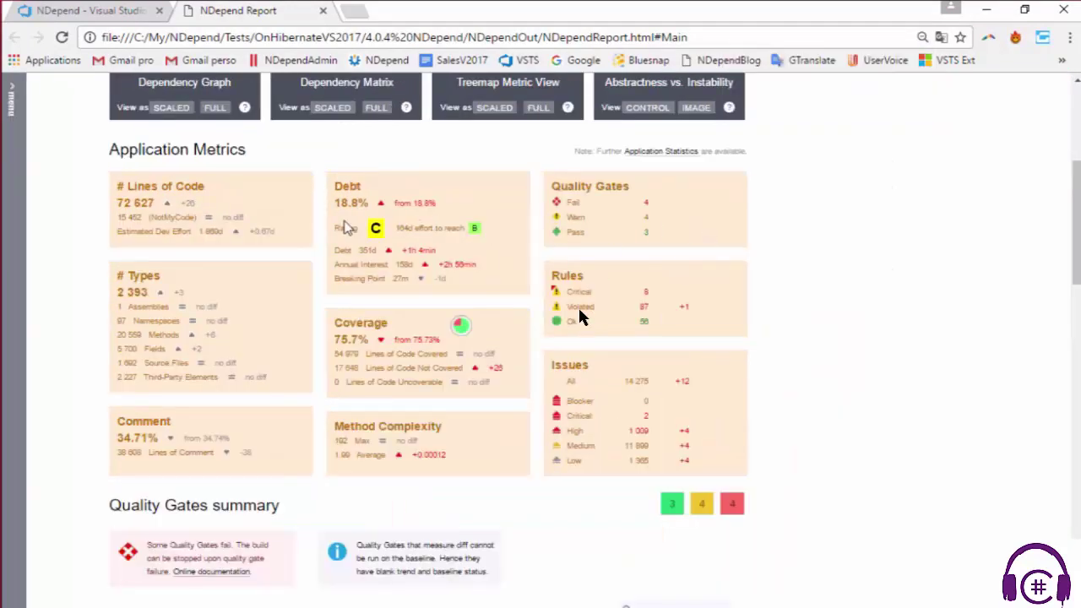
scroll(698, 418, up, 1)
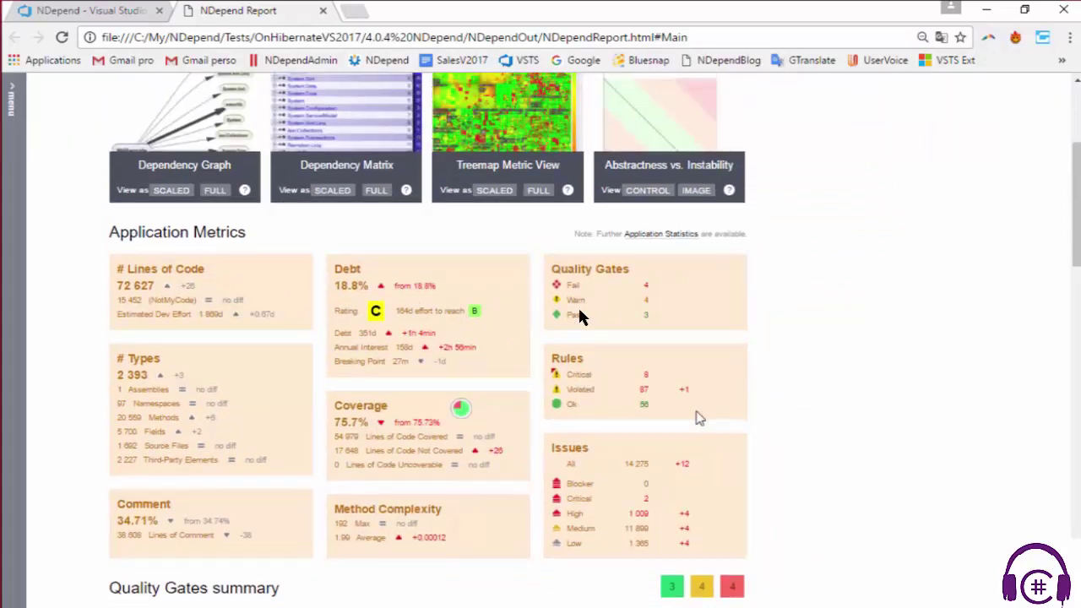
scroll(698, 418, down, 1)
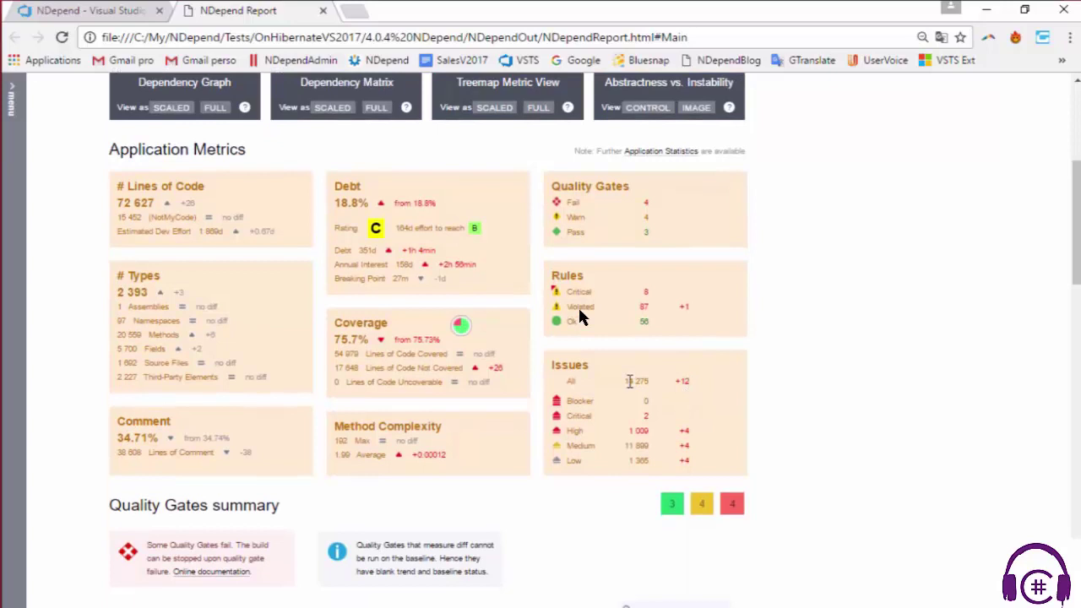
double_click(637, 381)
click(688, 382)
Examine the report's diagrams, the Quality Gates summary table and the Rules summary list
scroll(697, 299, up, 3)
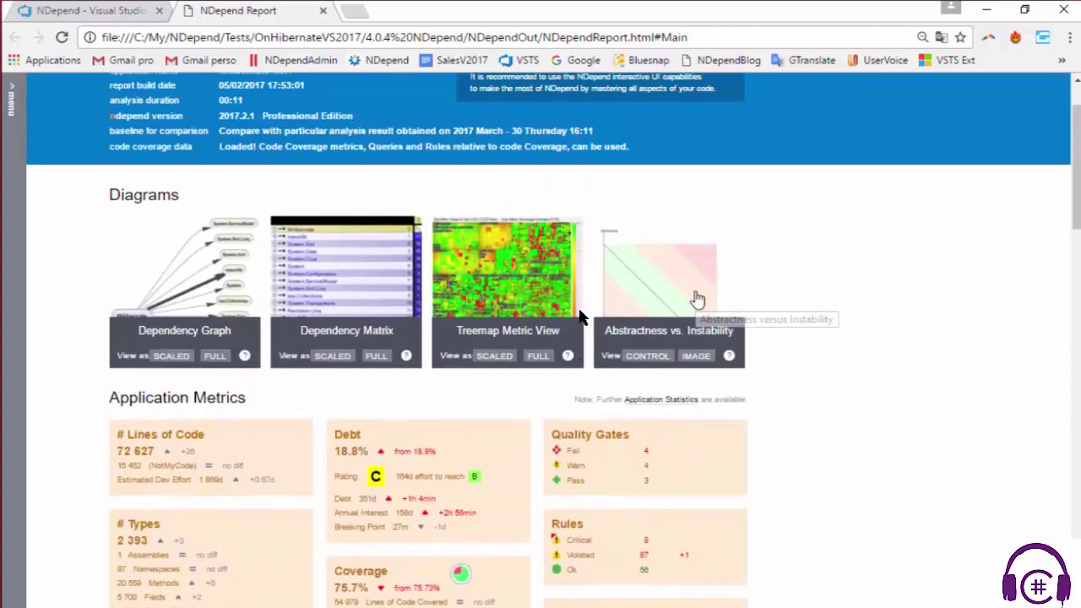
scroll(696, 303, down, 2)
scroll(803, 309, down, 2)
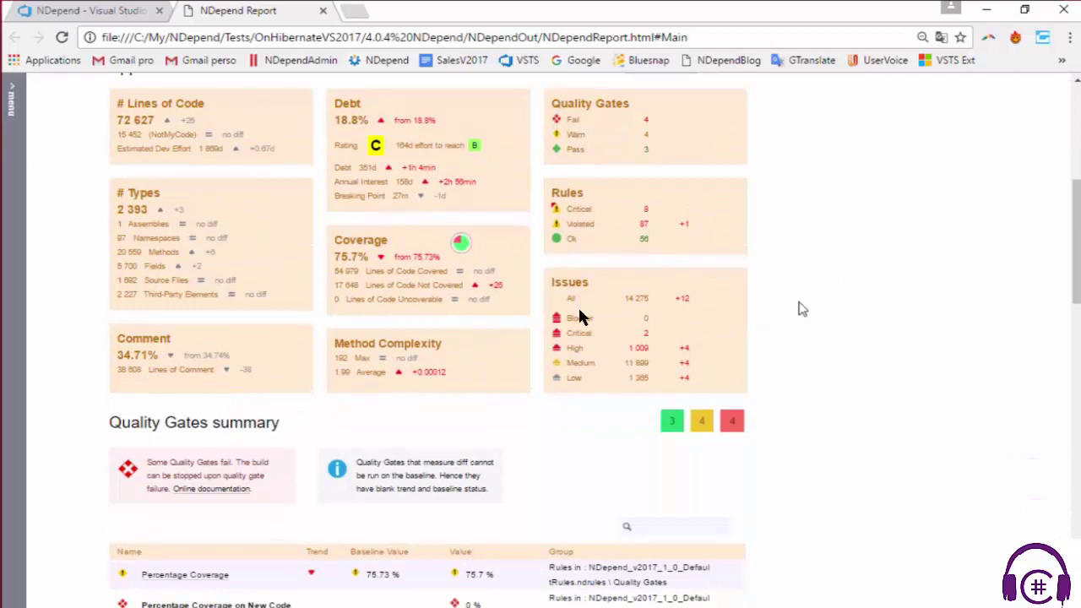
scroll(802, 309, down, 5)
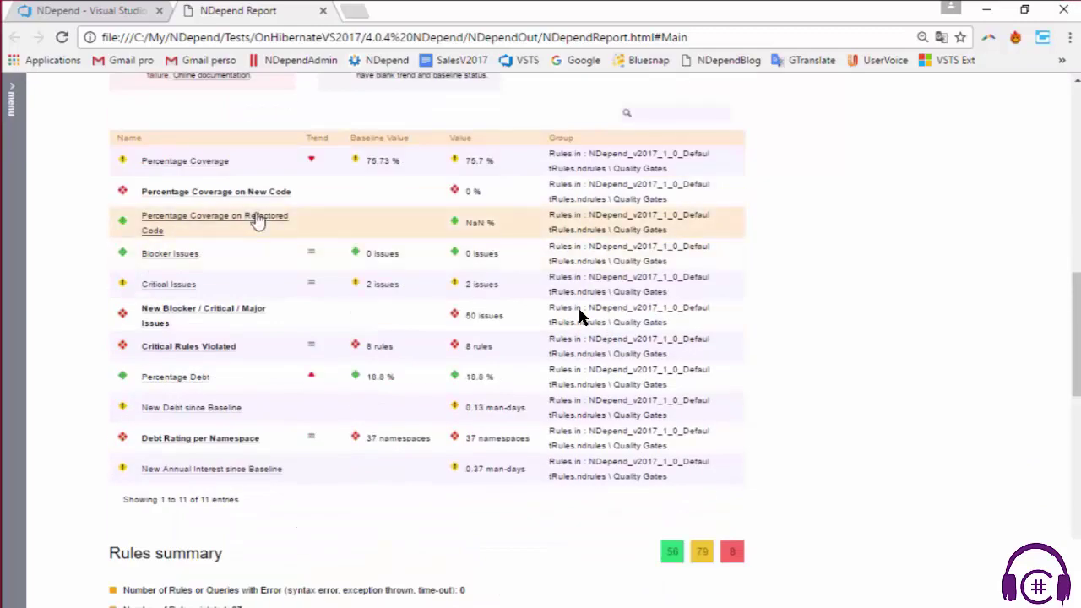
scroll(580, 317, down, 5)
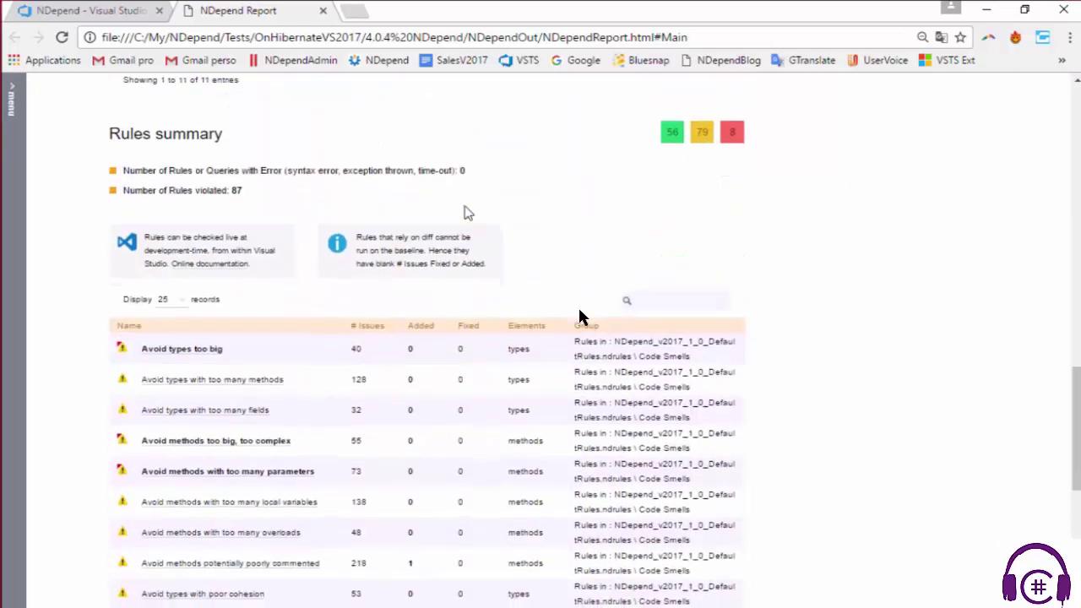
scroll(580, 317, down, 2)
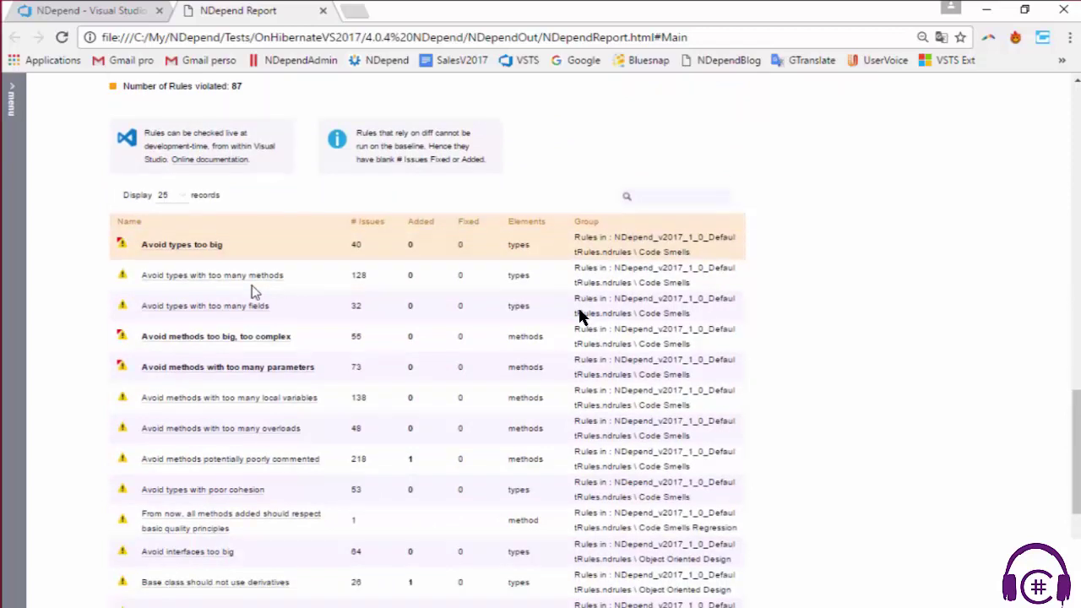
Examine the methods matched by the rule "Avoid methods potentially poorly commented" and return to the report's Quality Gates summary
scroll(579, 317, down, 3)
scroll(253, 292, up, 2)
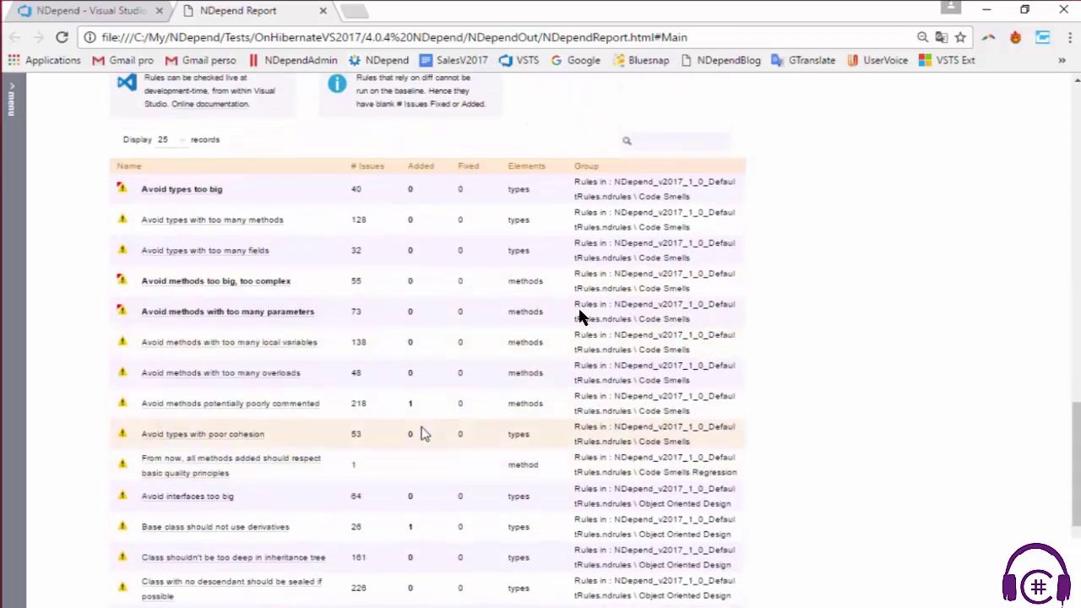
click(310, 405)
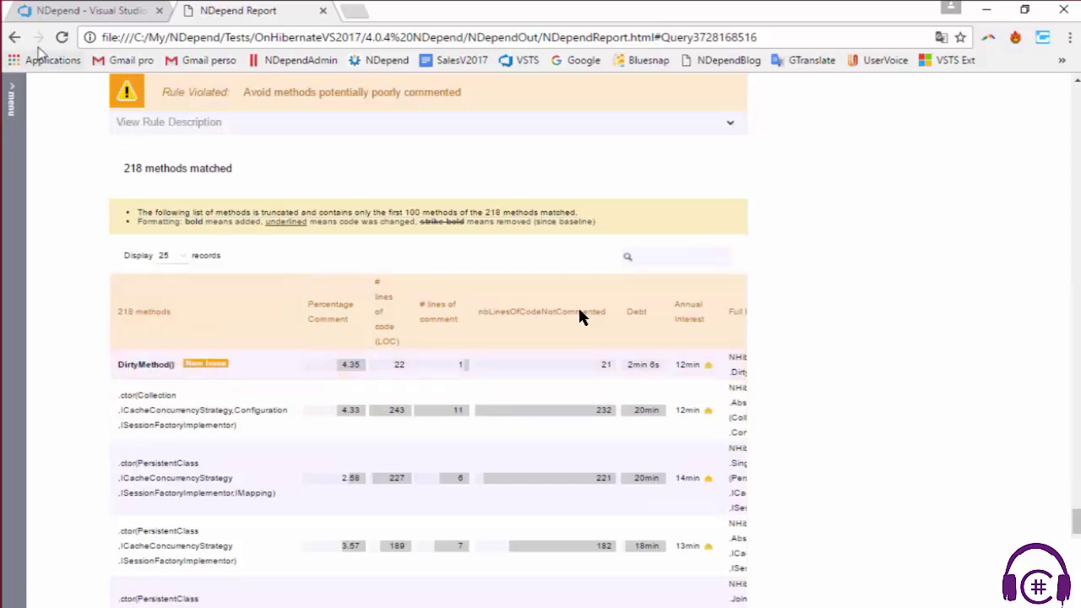
click(14, 37)
scroll(660, 433, down, 4)
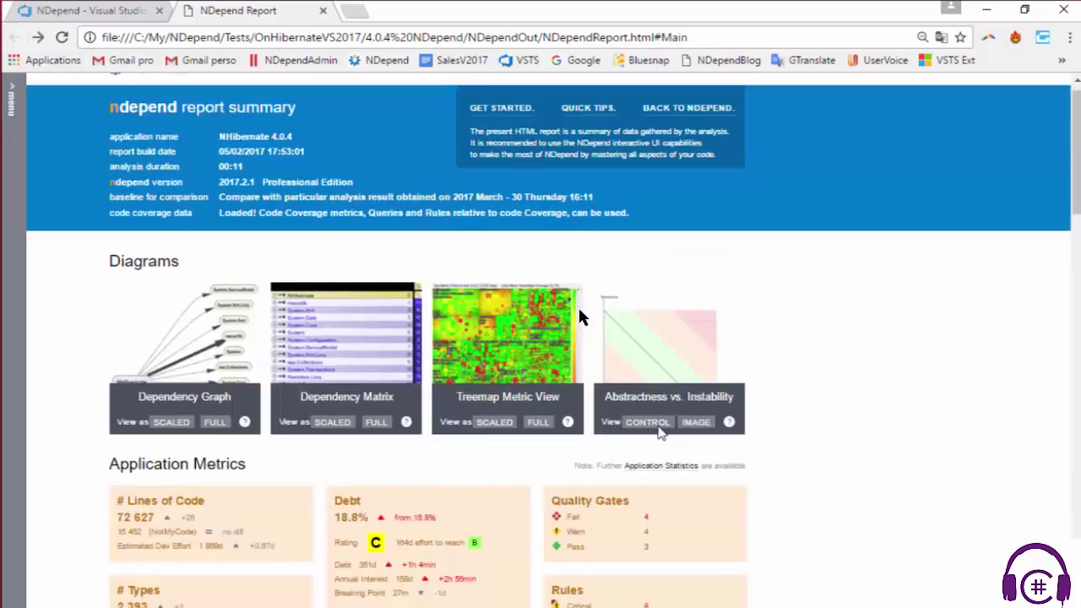
scroll(661, 432, down, 5)
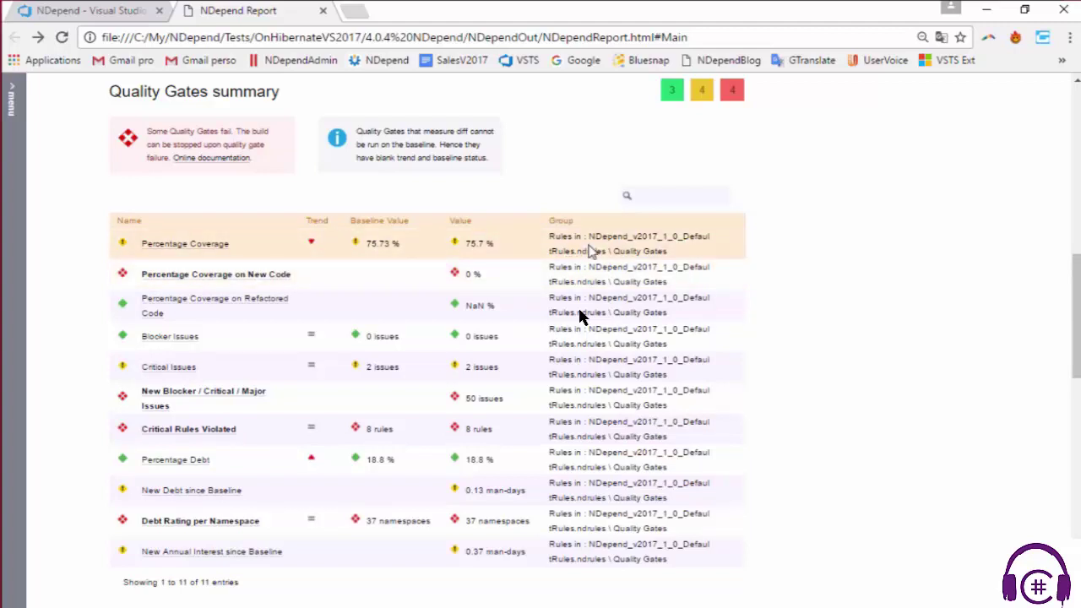
Switch to the Nancy project's NDepend hub in Edge and show its Summary dashboard at a reduced zoom
key(alt+Tab)
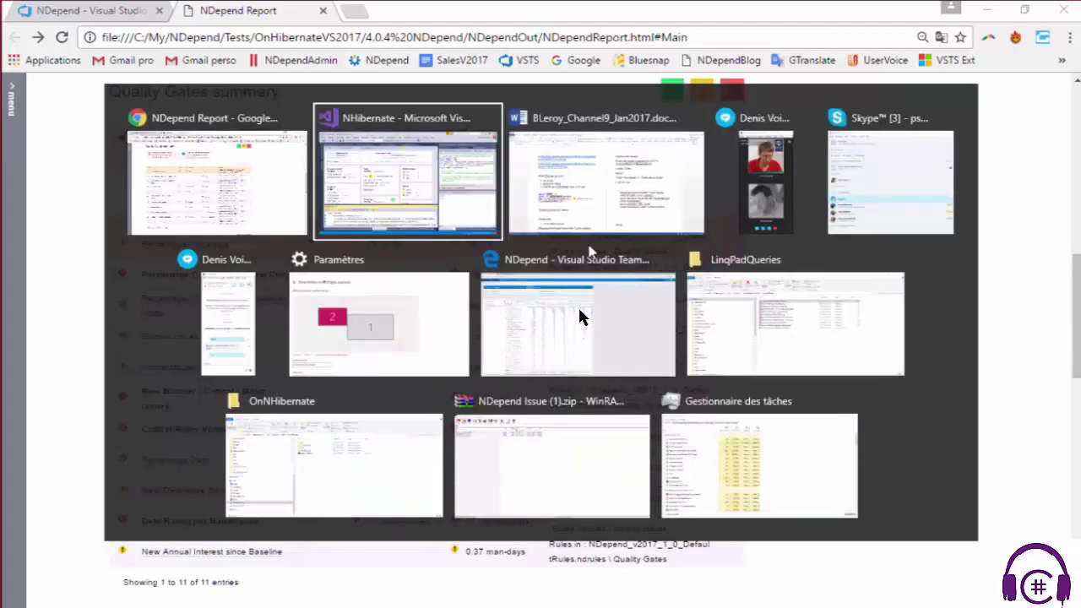
click(550, 302)
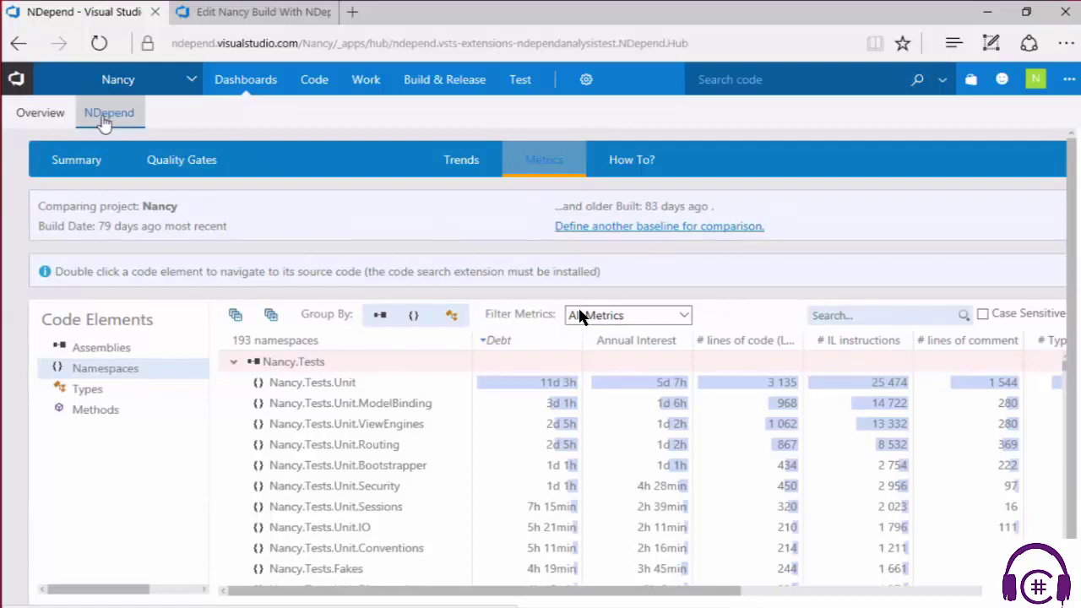
click(90, 161)
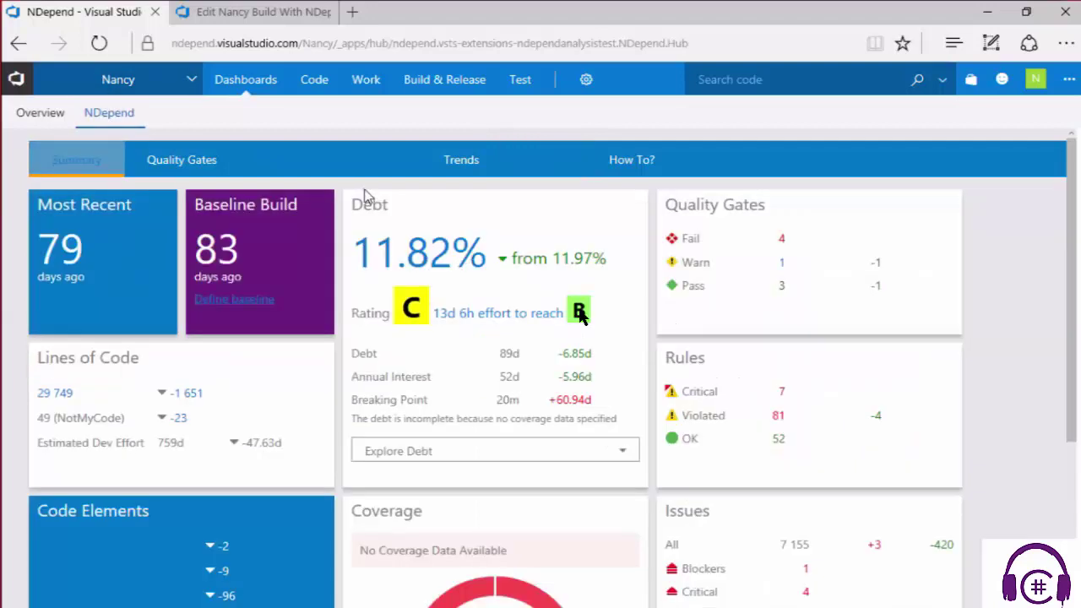
key(ctrl+minus)
key(ctrl+minus)
key(ctrl+minus)
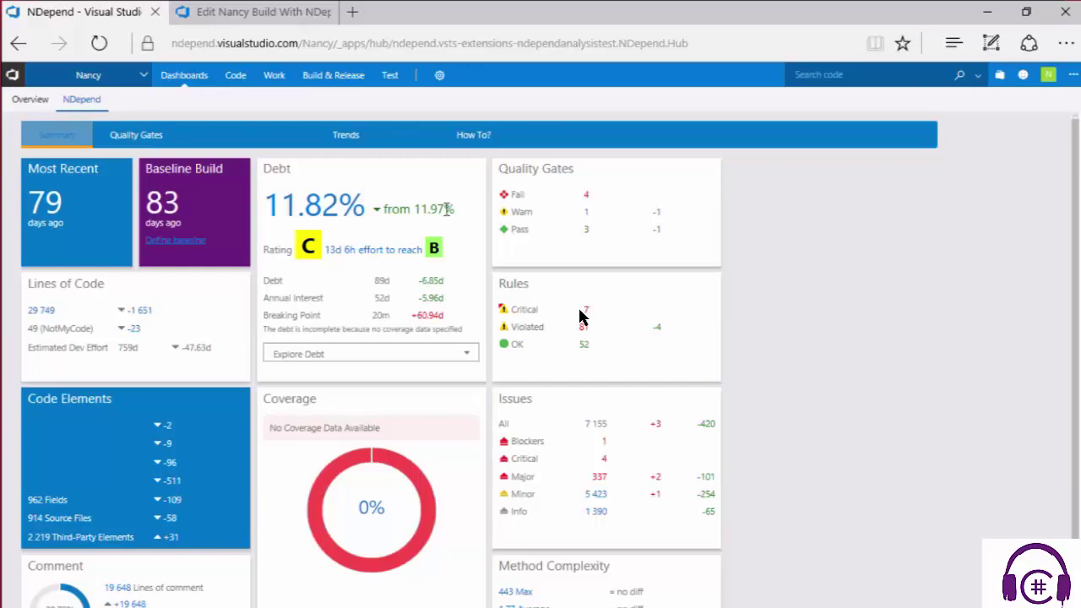
key(ctrl+minus)
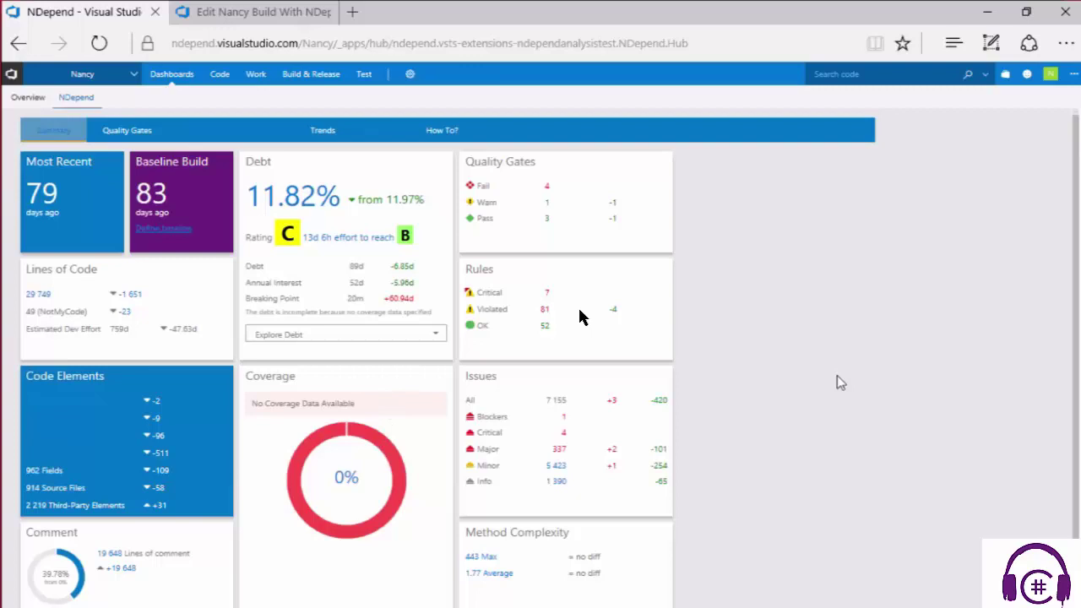
scroll(837, 375, down, 1)
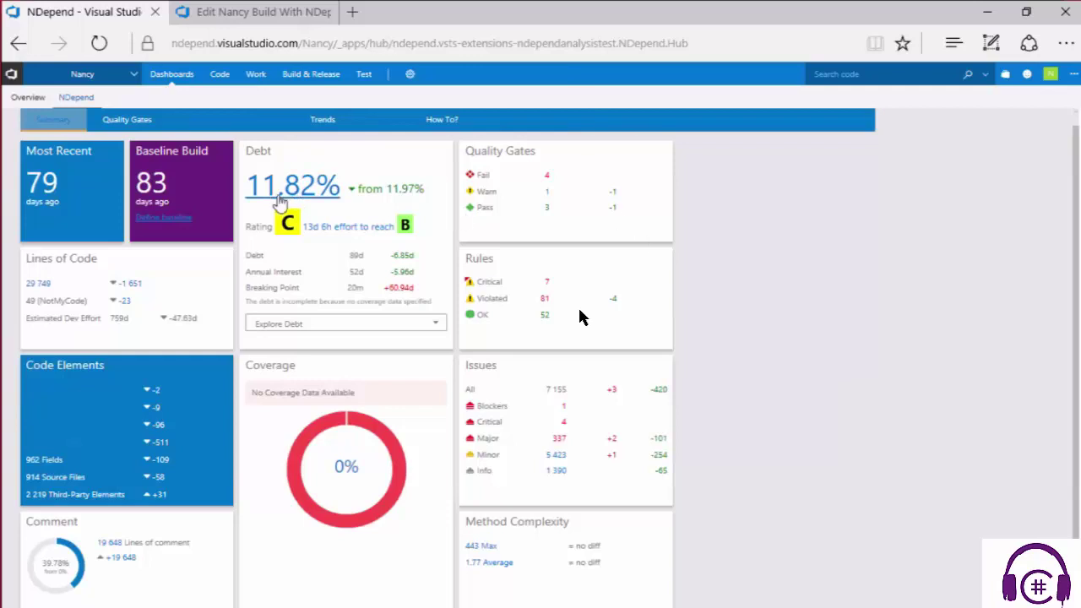
Copy the NDepend hub's address from Edge and open it in a new Chrome tab, zoomed out to fit more tiles
key(ctrl+l)
key(ctrl+c)
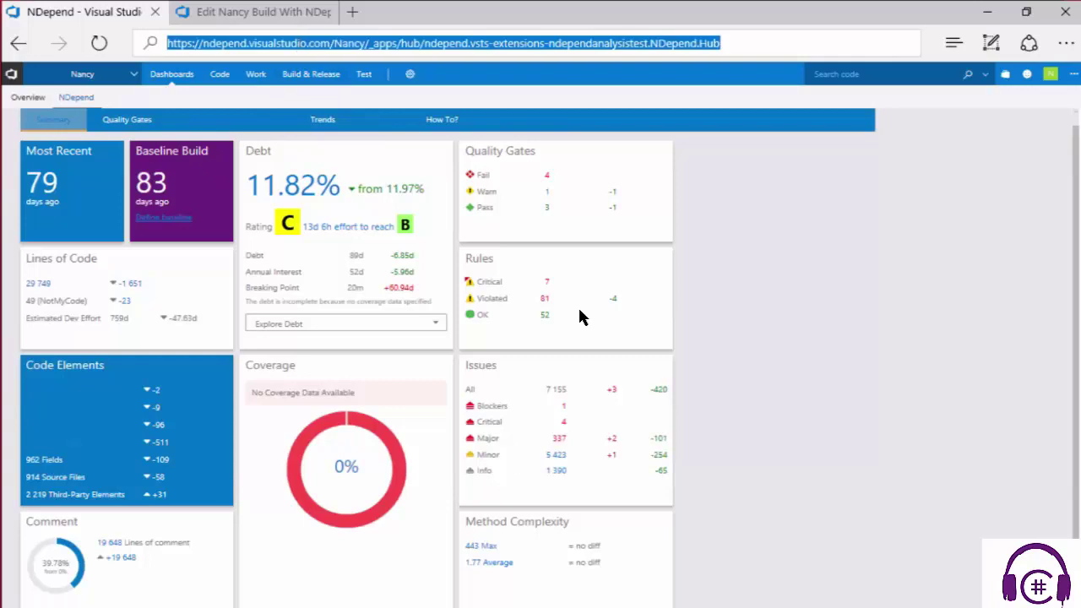
key(alt+Tab)
click(357, 12)
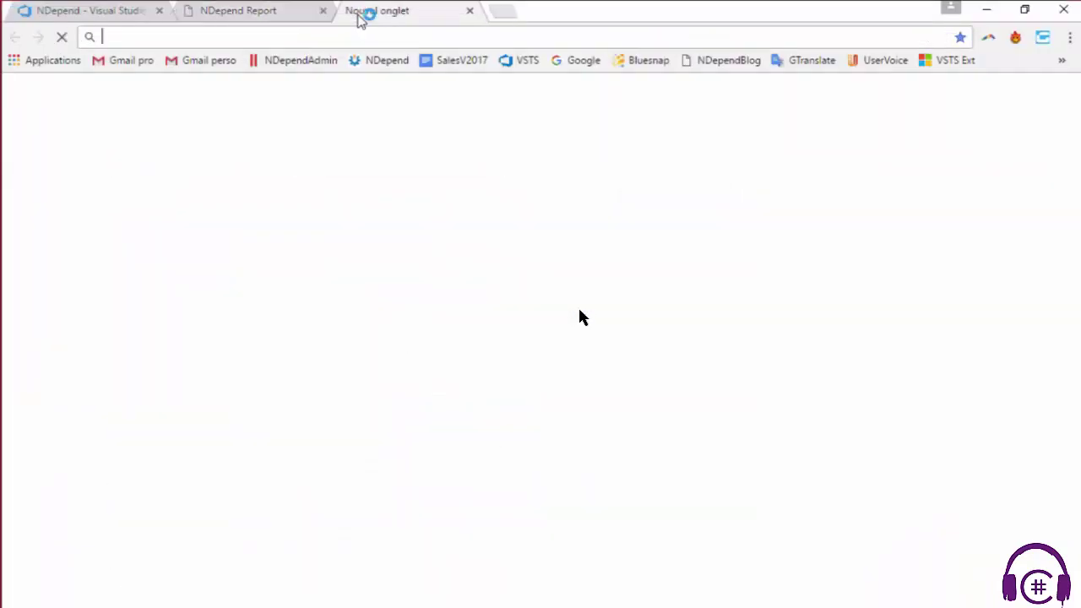
key(ctrl+v)
key(Return)
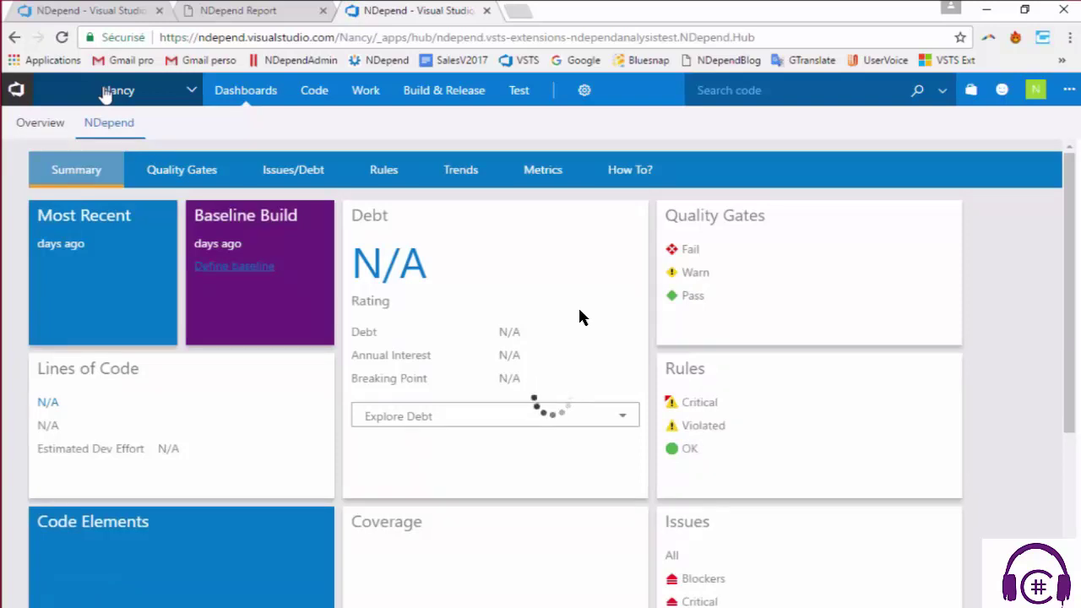
key(ctrl+minus)
key(ctrl+minus)
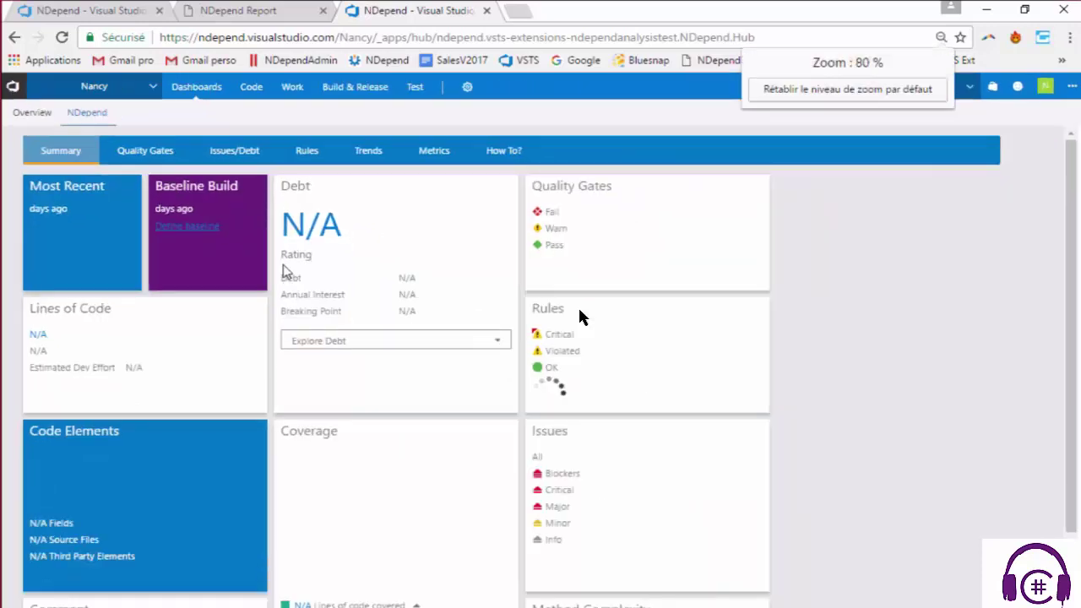
key(ctrl+minus)
Compare the hub between Edge and Chrome and examine the Summary dashboard's debt, rules, issues and coverage tiles
key(alt+Tab)
key(alt+Tab)
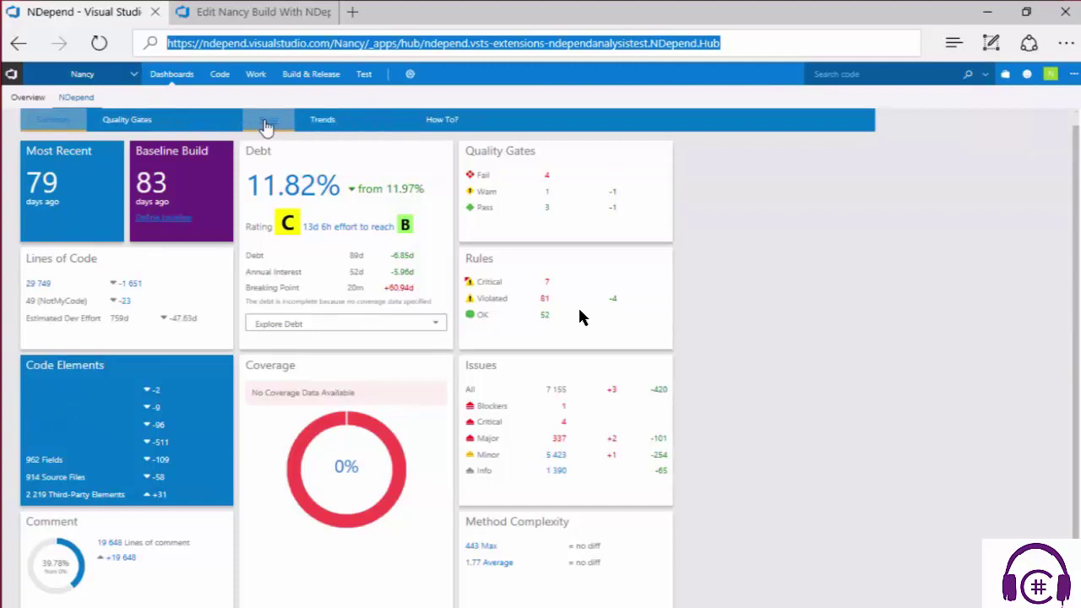
key(alt+Tab)
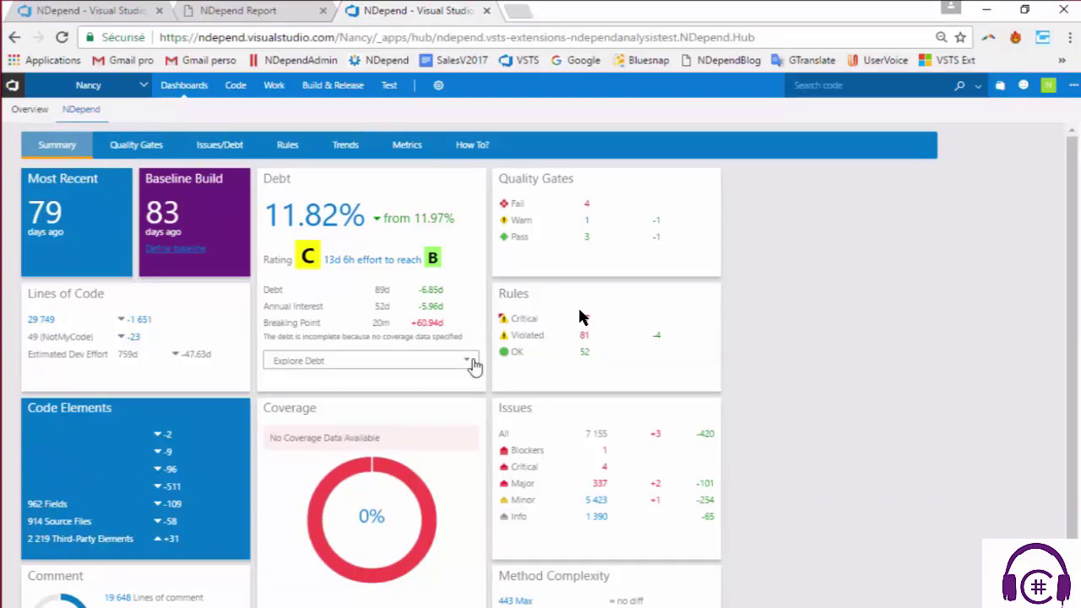
scroll(473, 365, down, 1)
scroll(473, 365, up, 1)
scroll(828, 451, down, 1)
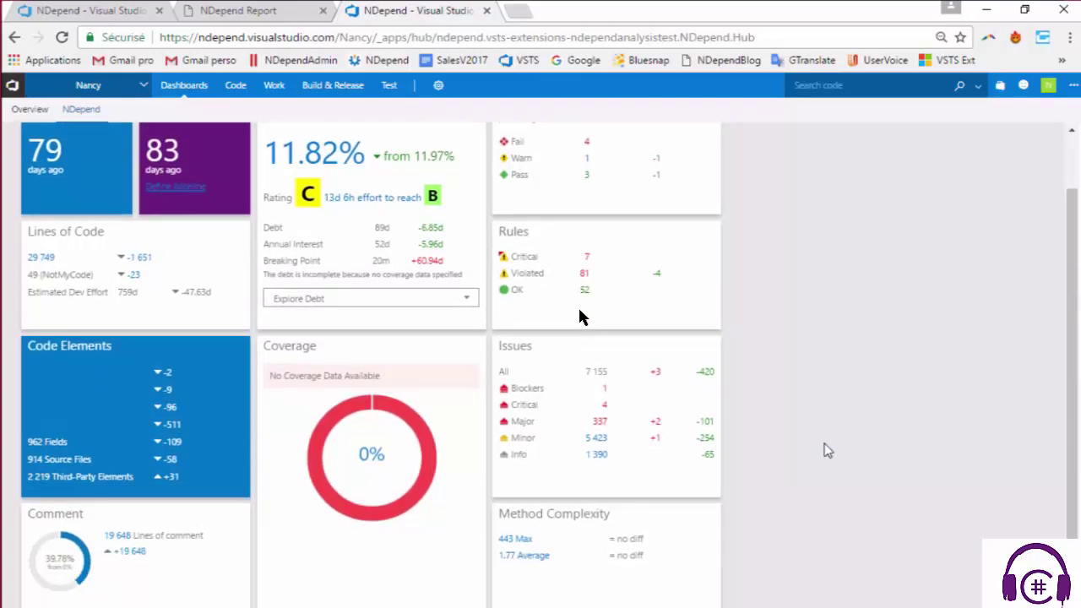
scroll(827, 451, up, 1)
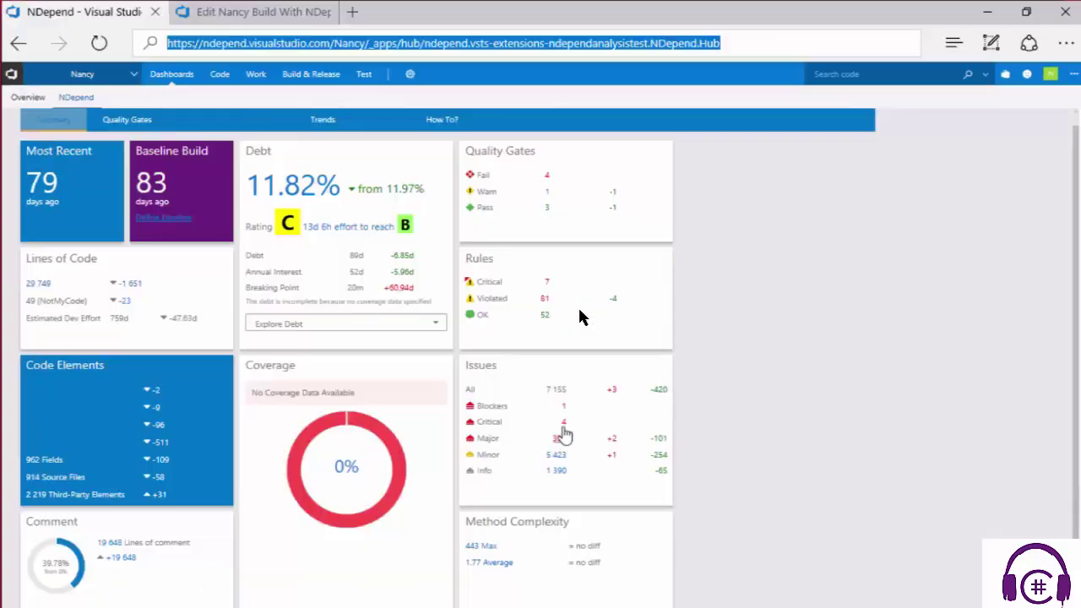
Open the Nancy Build With NDepend Task definition in Edge and examine the NDependTask assembly exclusion pattern ".*test.*"
click(279, 11)
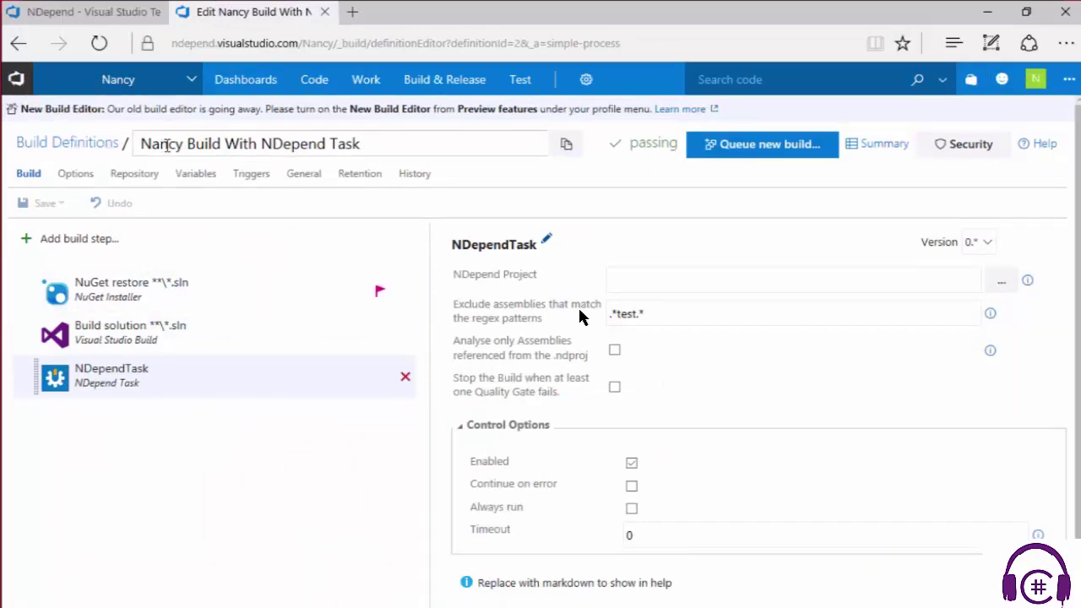
click(682, 313)
drag(675, 313, 610, 317)
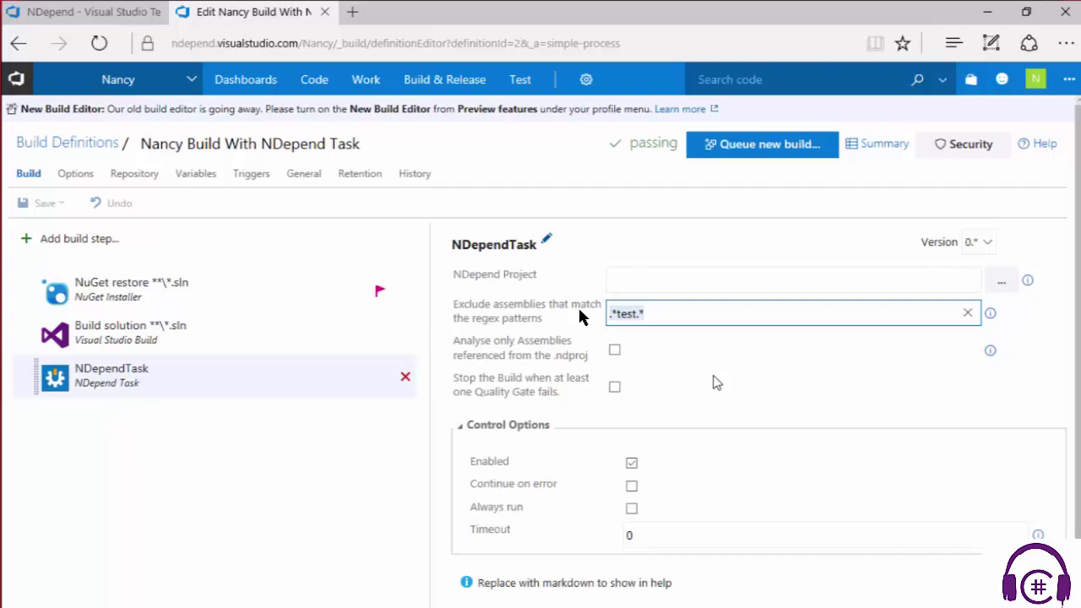
click(670, 316)
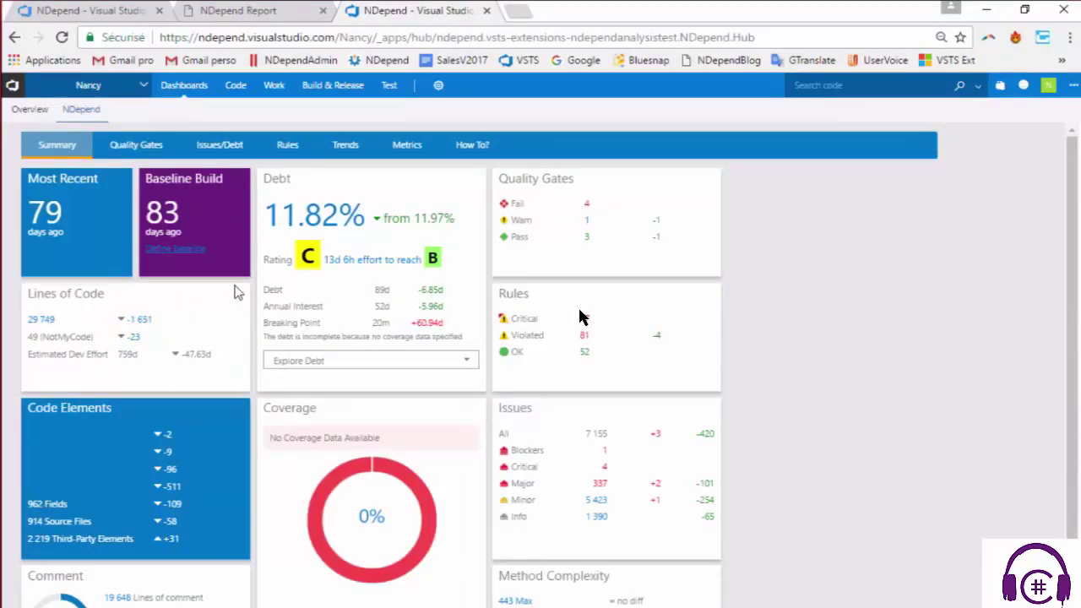
Return to the Nancy project's NDepend hub in Edge and examine its Quality Gates compared with the baseline
scroll(580, 316, down, 1)
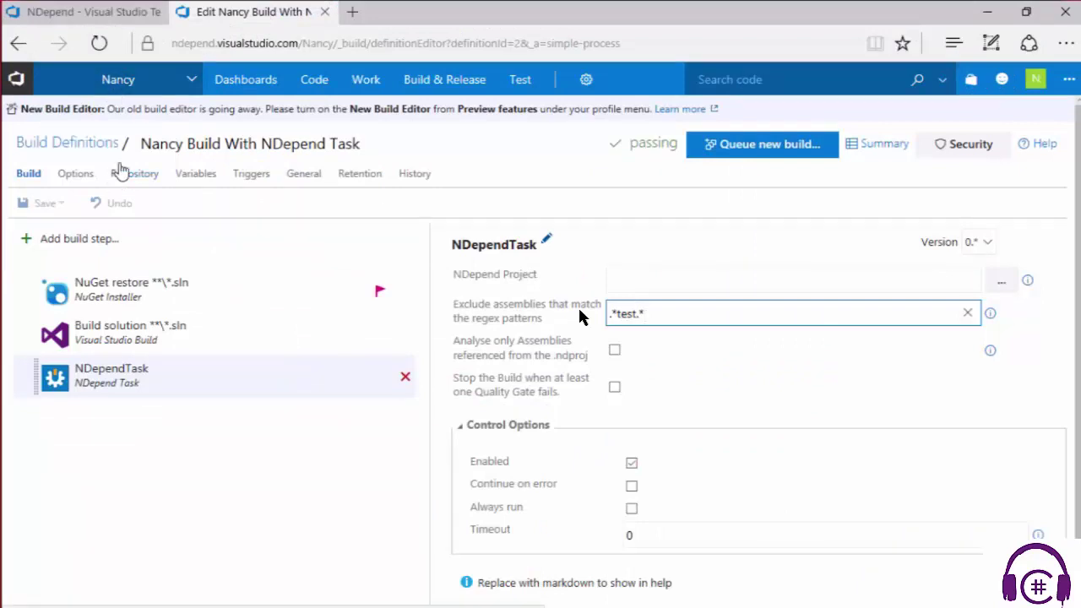
click(109, 20)
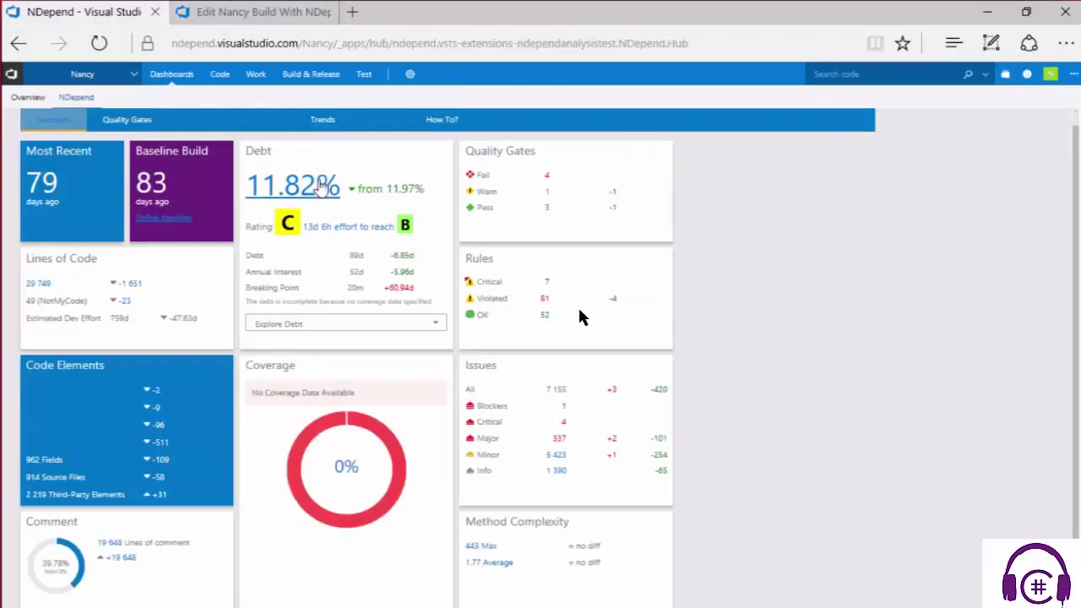
click(132, 126)
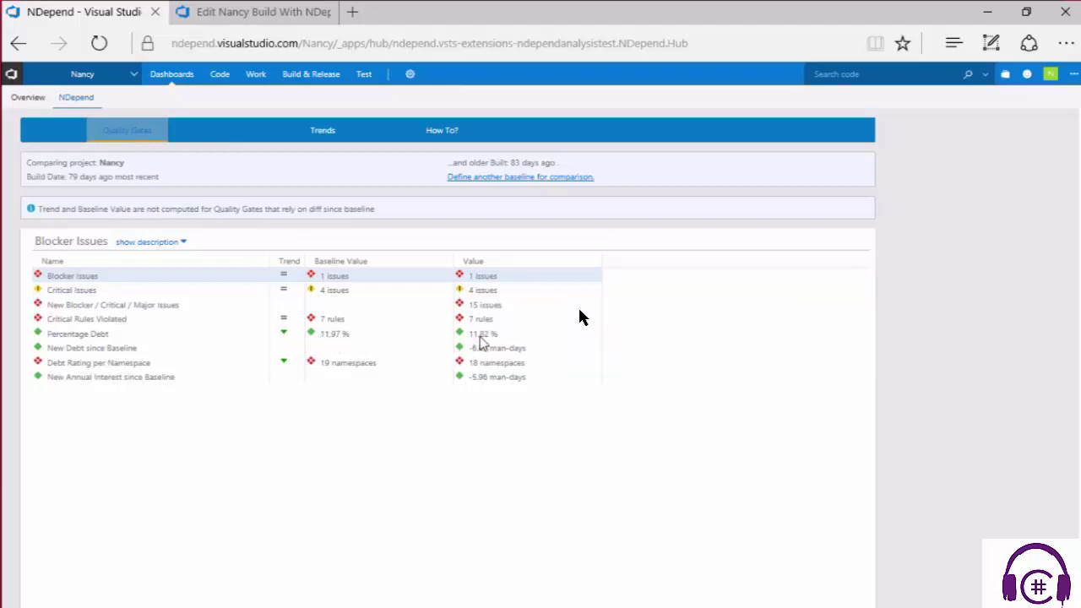
List all issues added since the baseline, look up the source code for ModuleRegistration's .ctor(Type) and return to the hub
click(218, 137)
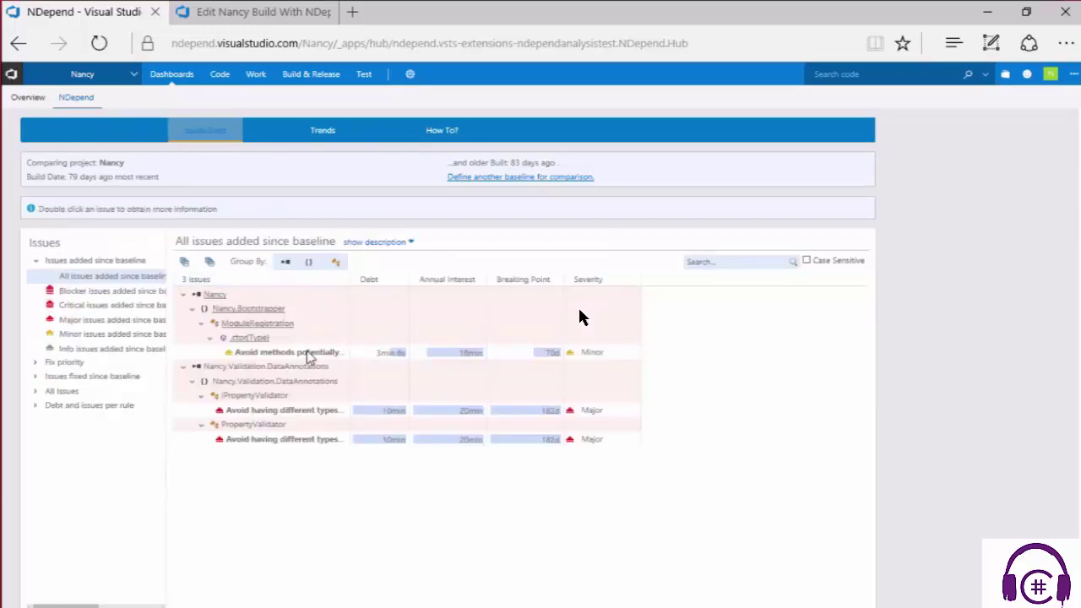
double_click(289, 338)
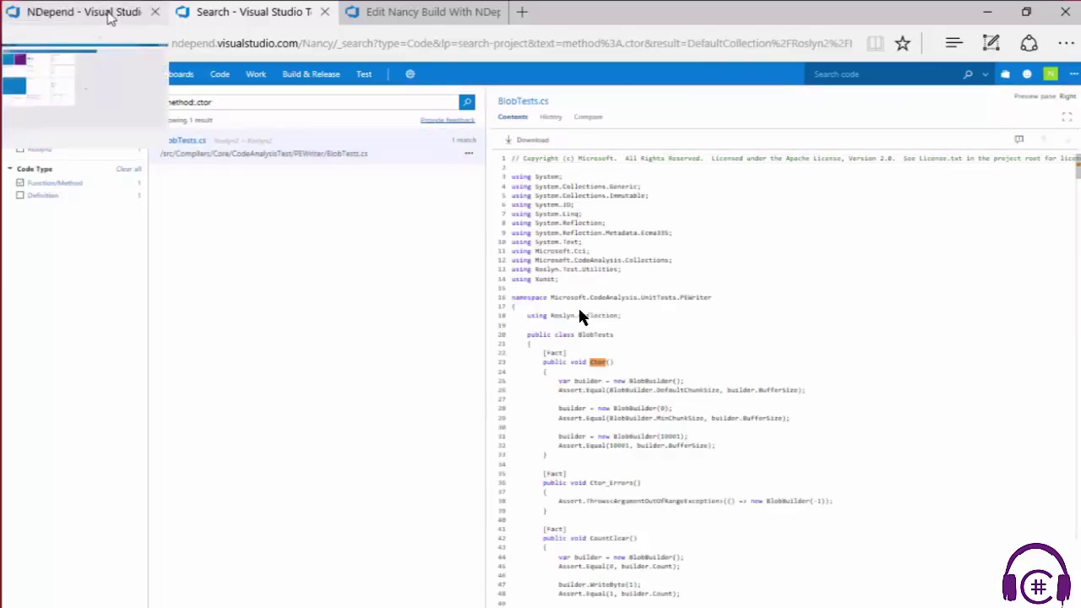
scroll(580, 315, down, 3)
scroll(705, 349, down, 1)
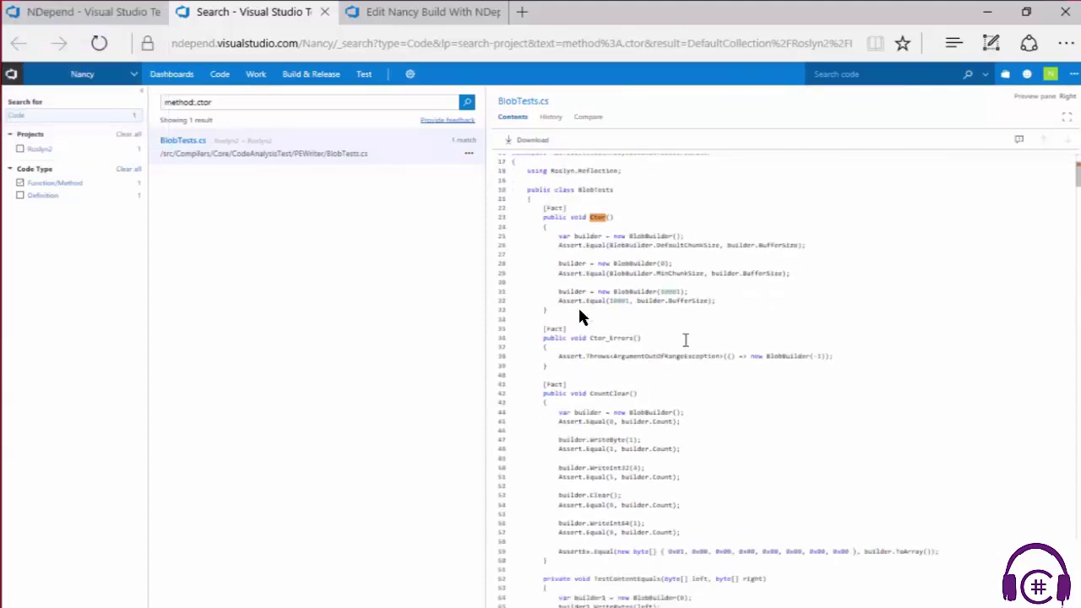
click(94, 25)
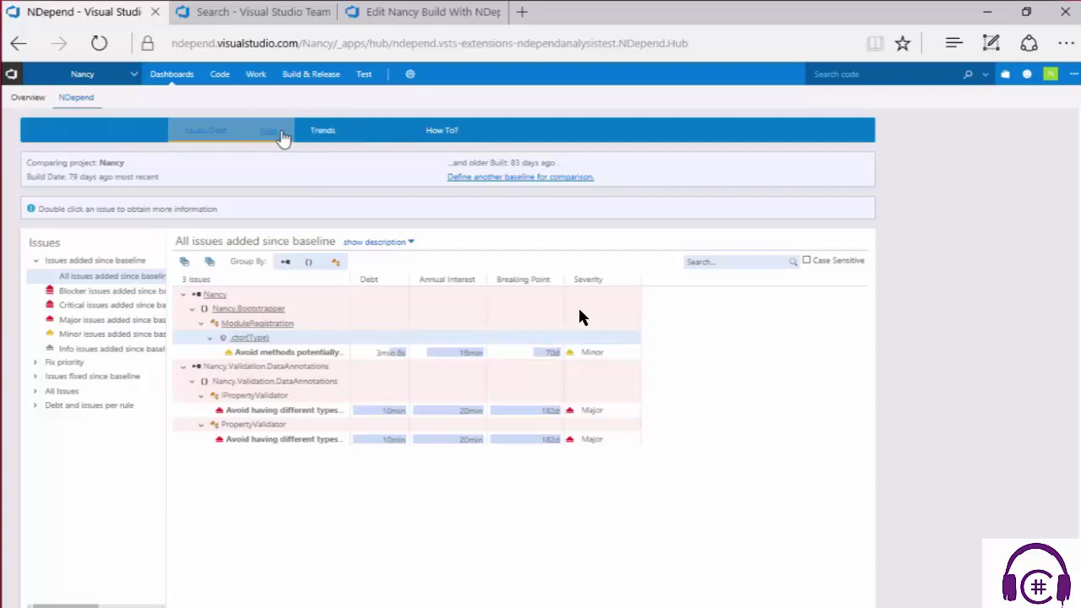
Review the hub's Rules, Trends and Metrics pages, checking the Size chart's values for 9 Feb 2017
click(283, 136)
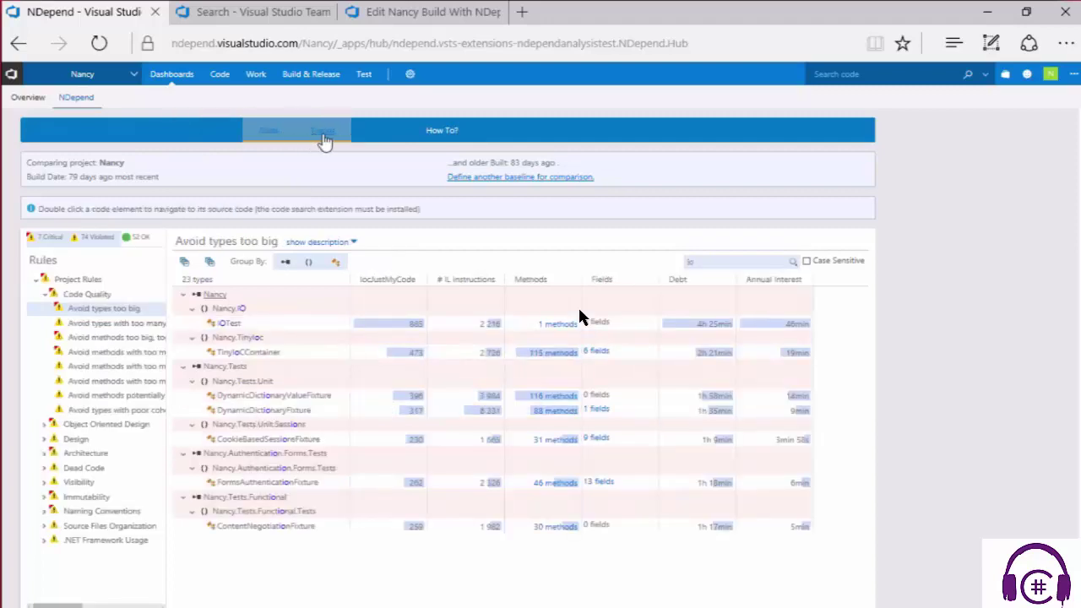
click(338, 140)
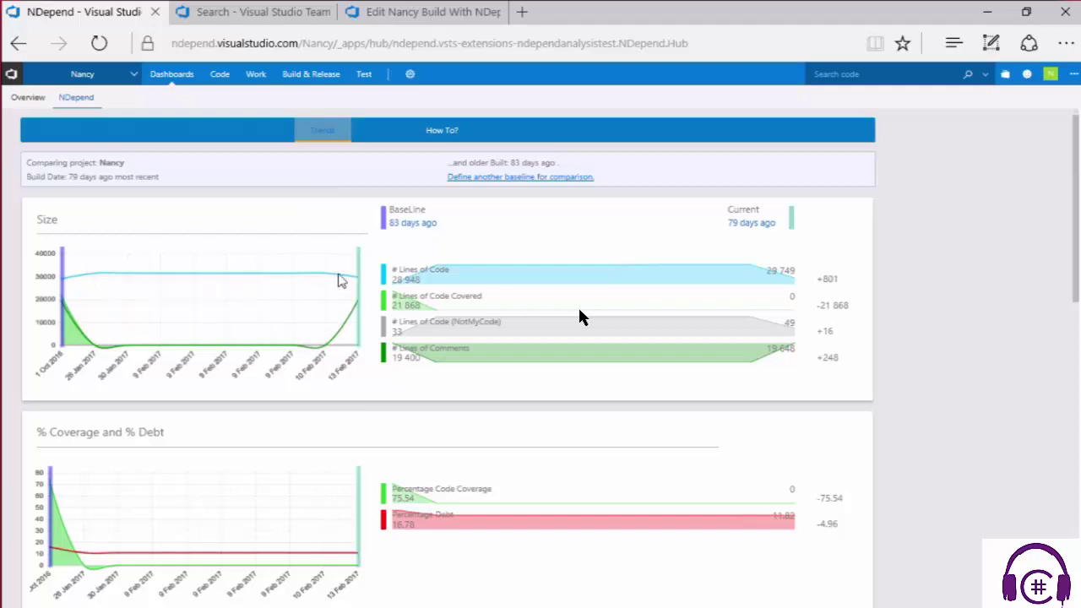
mouse_move(357, 271)
mouse_move(251, 280)
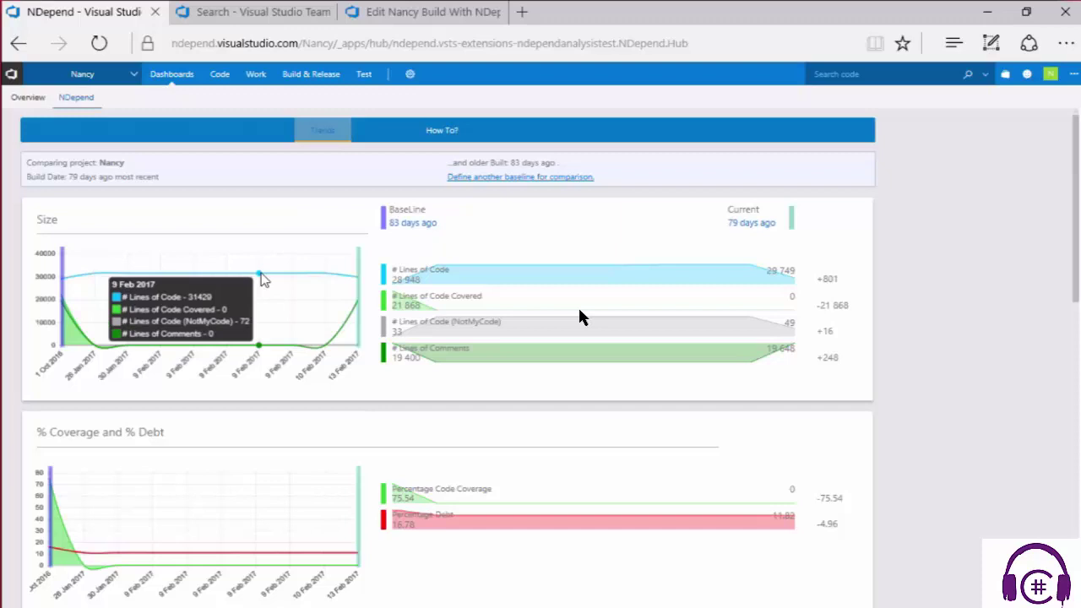
click(382, 133)
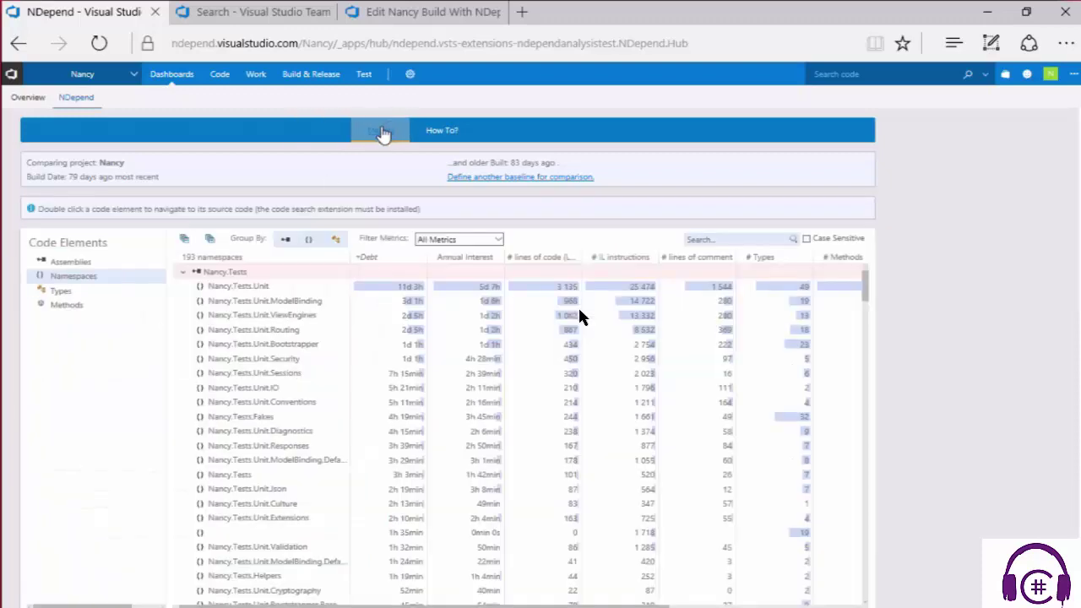